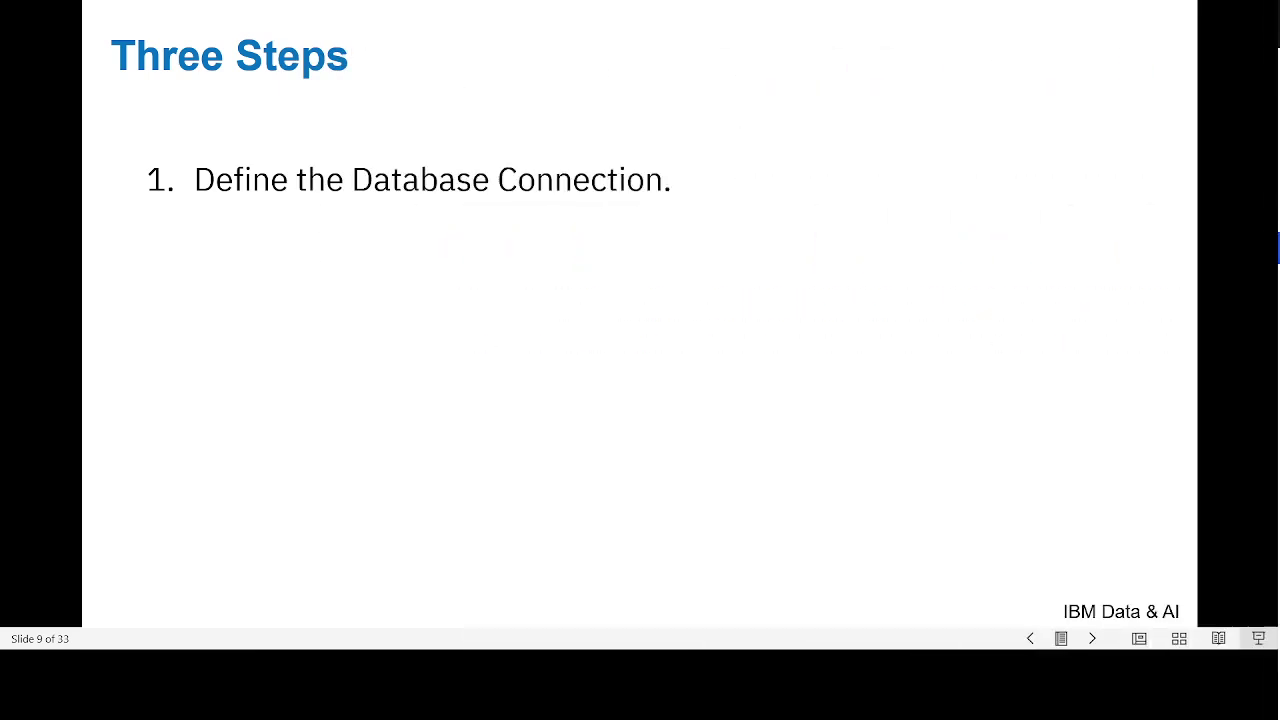
{"action": "left_click", "coordinate": [519, 284]}
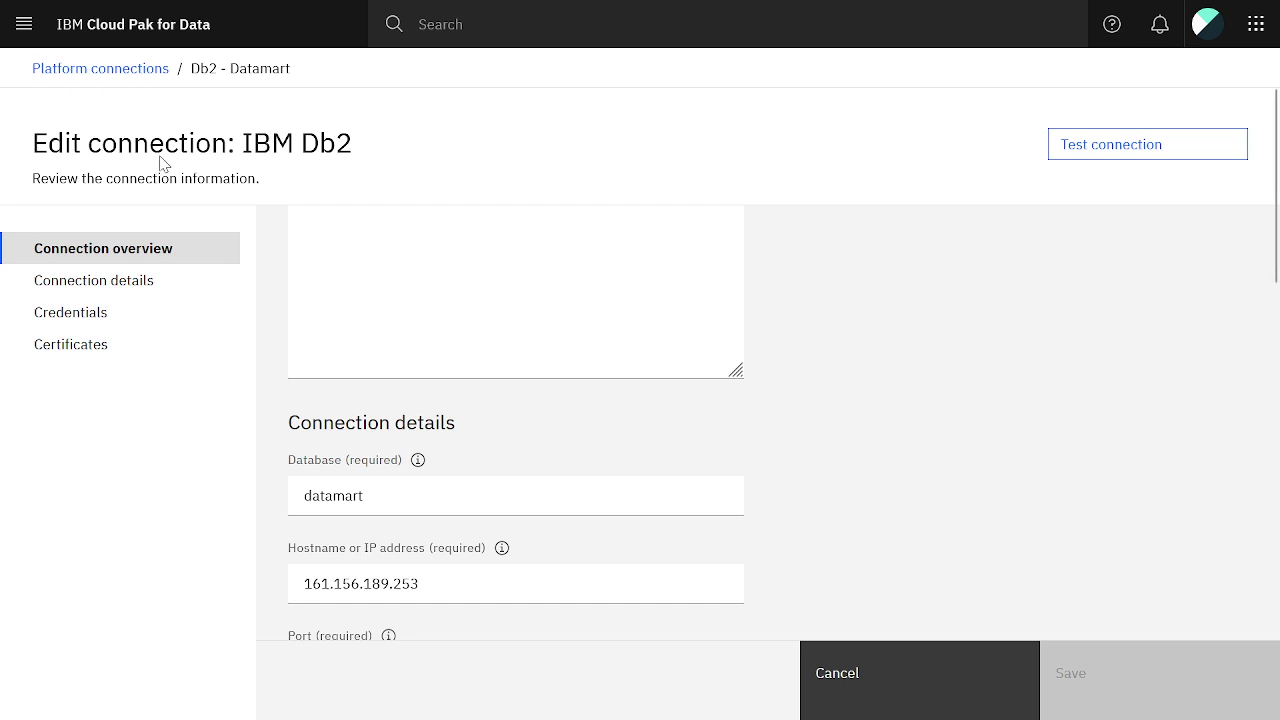
Open the reporting setup in the Governance and catalogs administration area.
{"action": "left_click", "coordinate": [24, 24]}
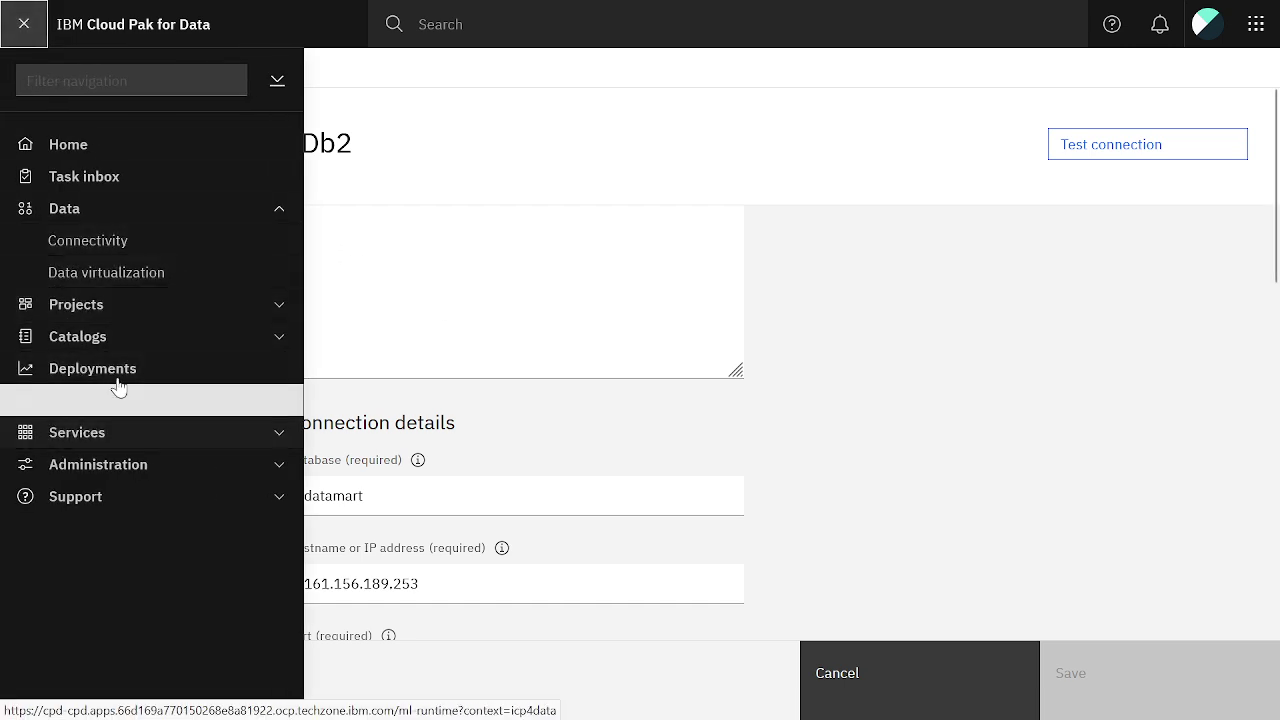
{"action": "left_click", "coordinate": [97, 464]}
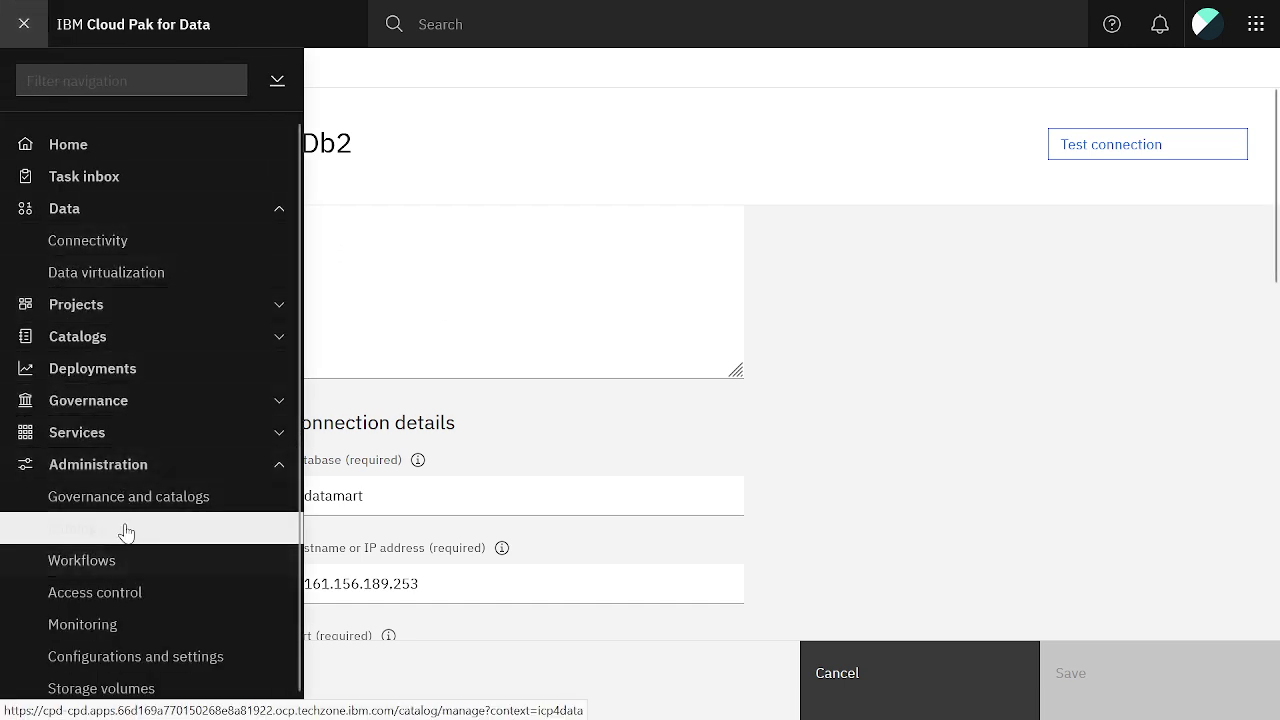
{"action": "left_click", "coordinate": [177, 512]}
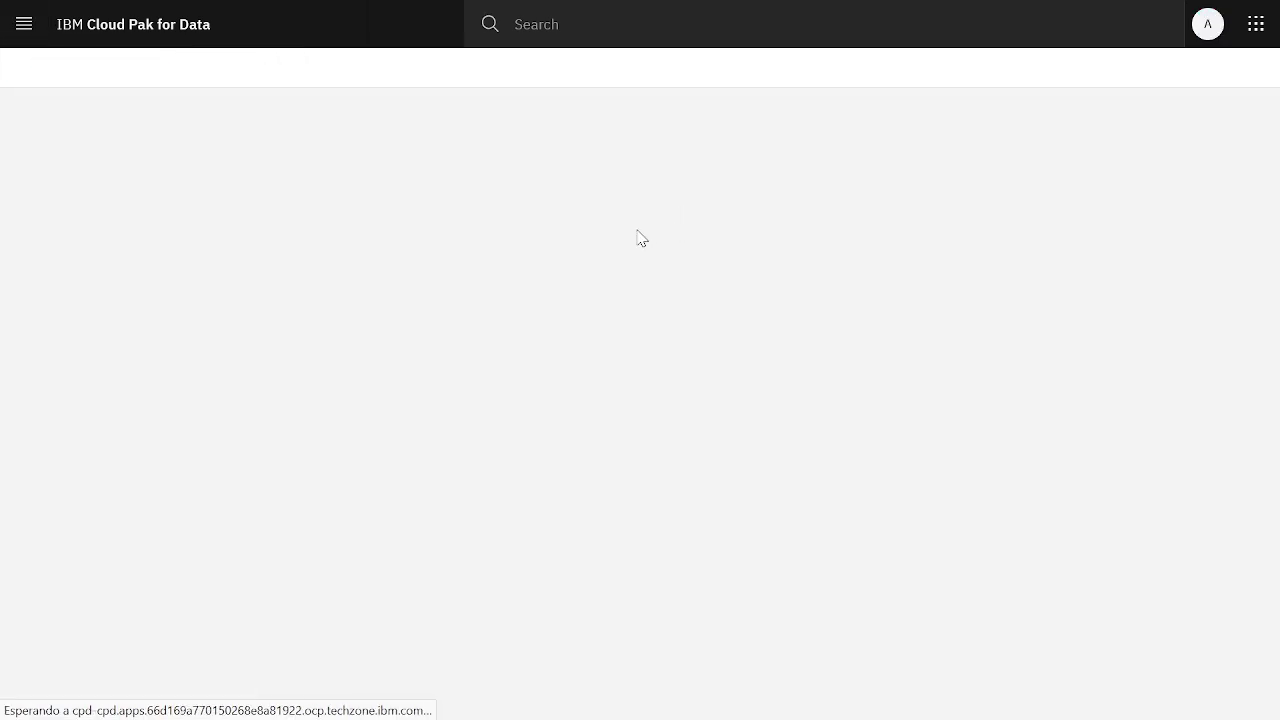
{"action": "left_click", "coordinate": [430, 248]}
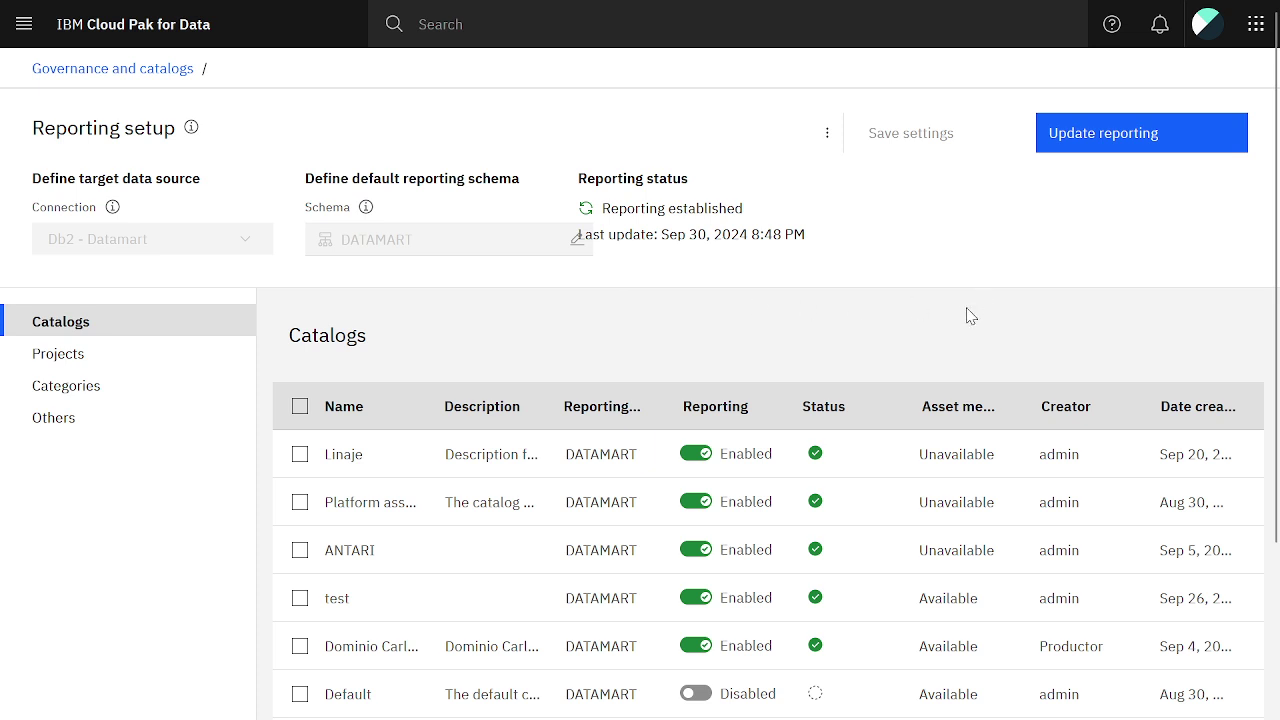
Compare the reporting settings listed for projects and for catalogs in the reporting setup.
{"action": "left_click", "coordinate": [97, 356]}
{"action": "left_click", "coordinate": [105, 332]}
{"action": "left_click", "coordinate": [110, 352]}
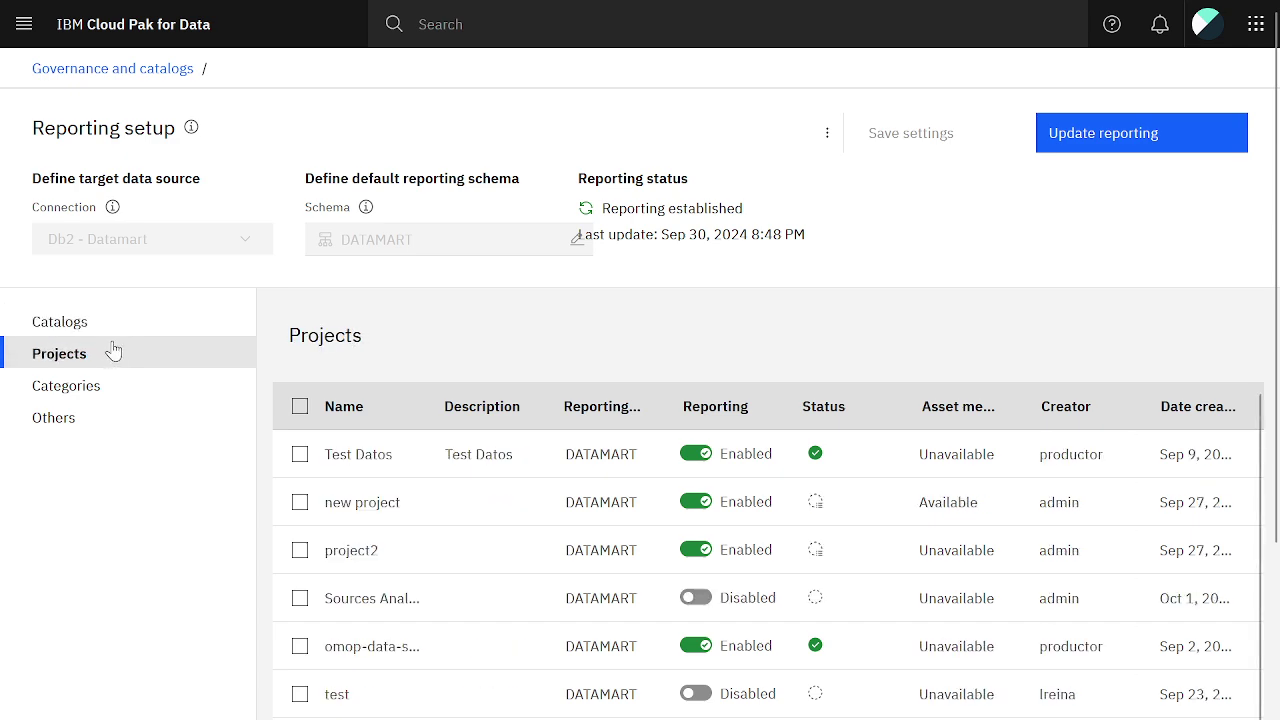
{"action": "left_click", "coordinate": [113, 332]}
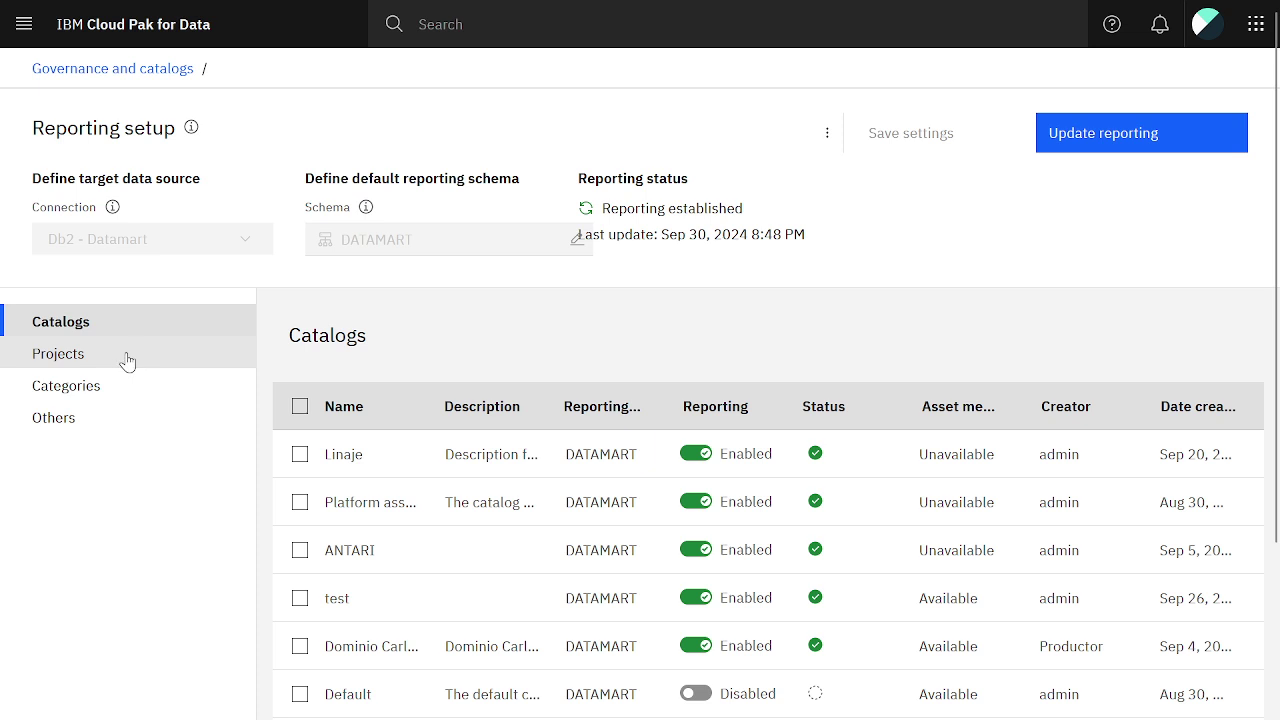
{"action": "left_click", "coordinate": [121, 364]}
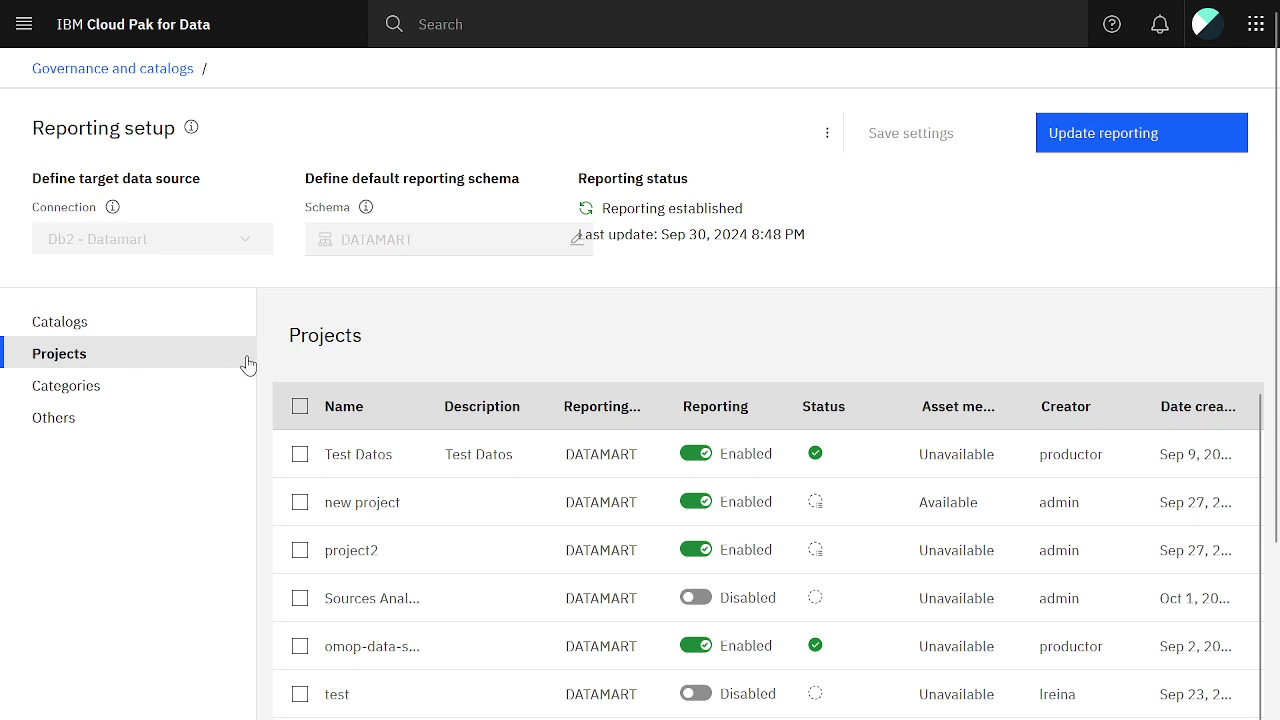
{"action": "left_click", "coordinate": [77, 320]}
{"action": "left_click", "coordinate": [92, 354]}
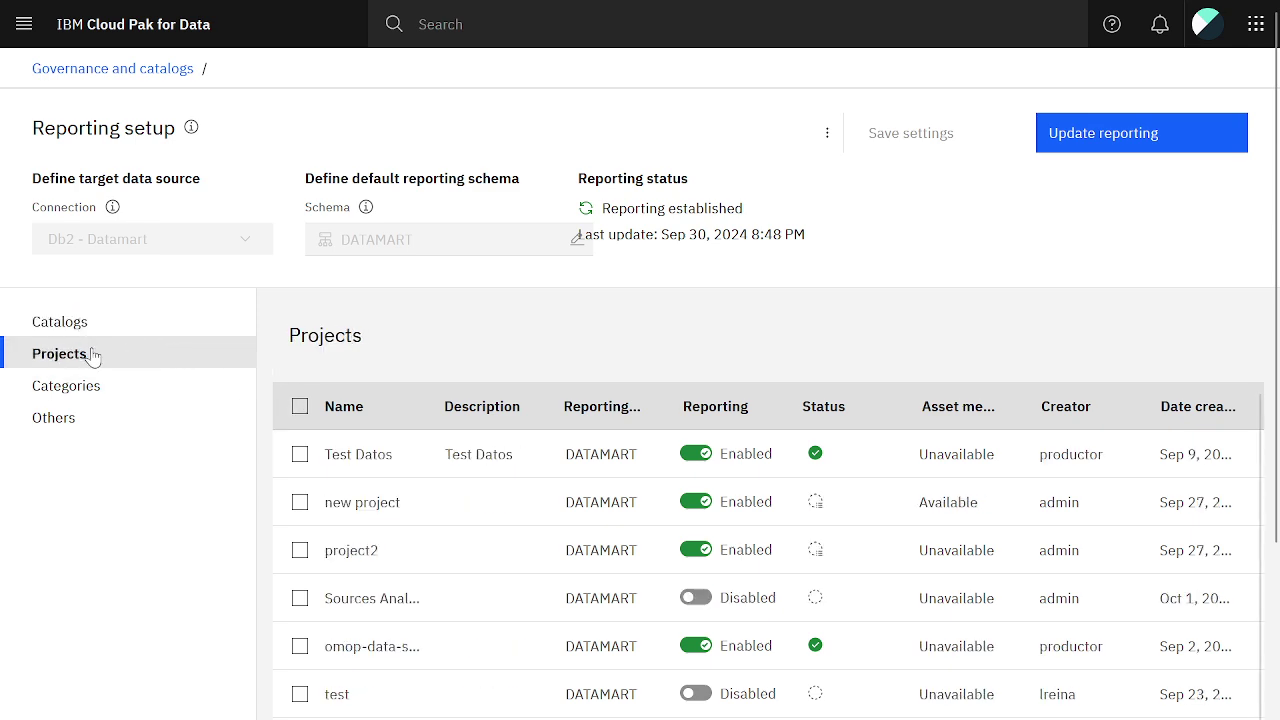
Try enabling reporting for the Banco category in the reporting setup, and switch it back off.
{"action": "left_click", "coordinate": [108, 403]}
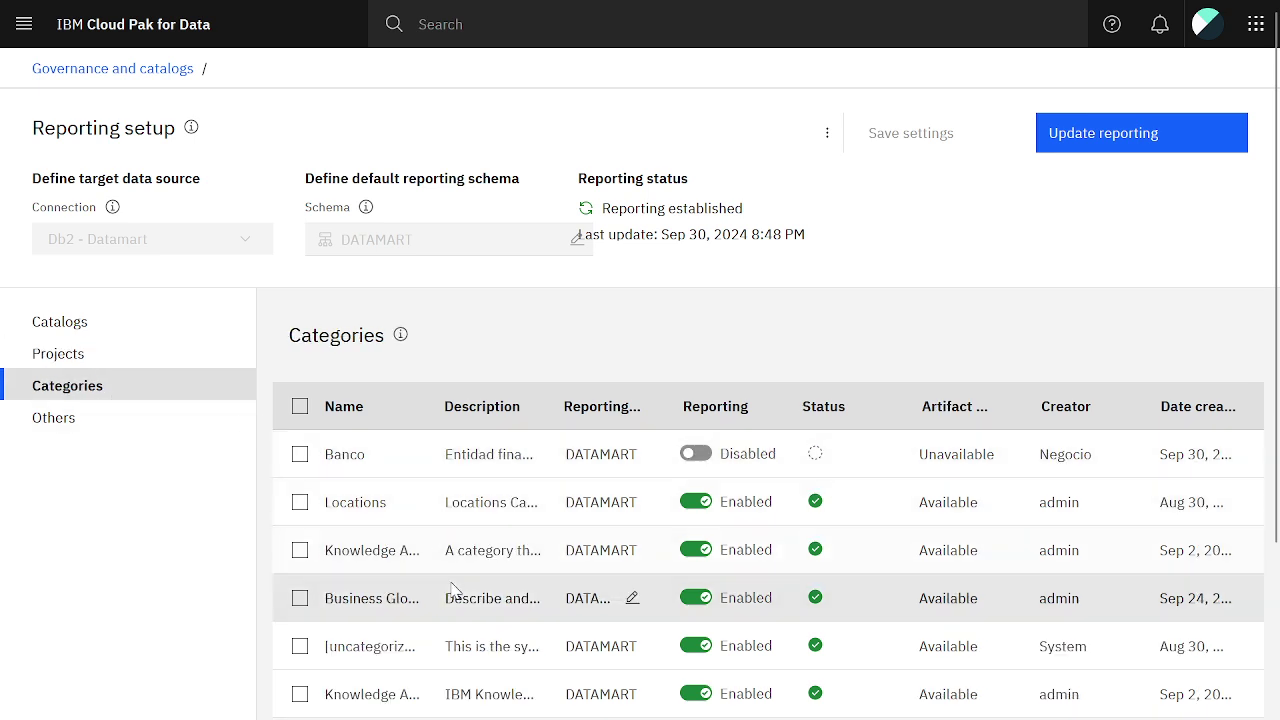
{"action": "left_click", "coordinate": [696, 456]}
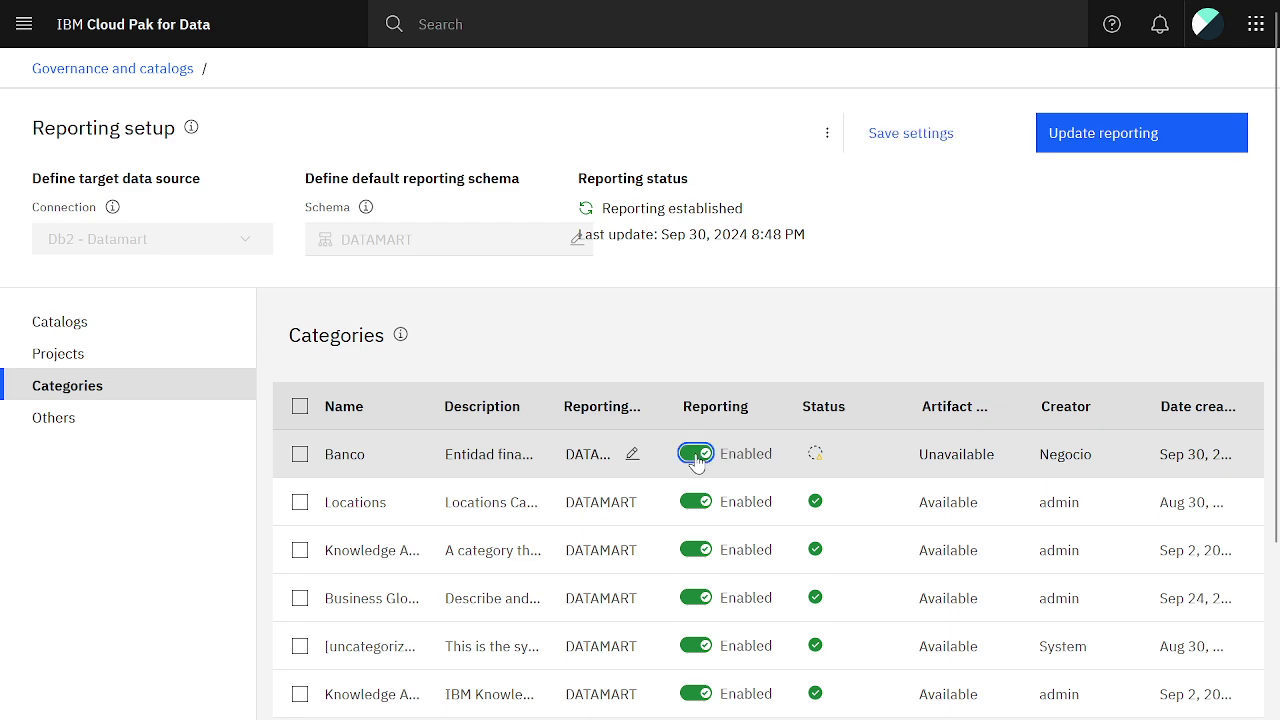
{"action": "left_click", "coordinate": [697, 460]}
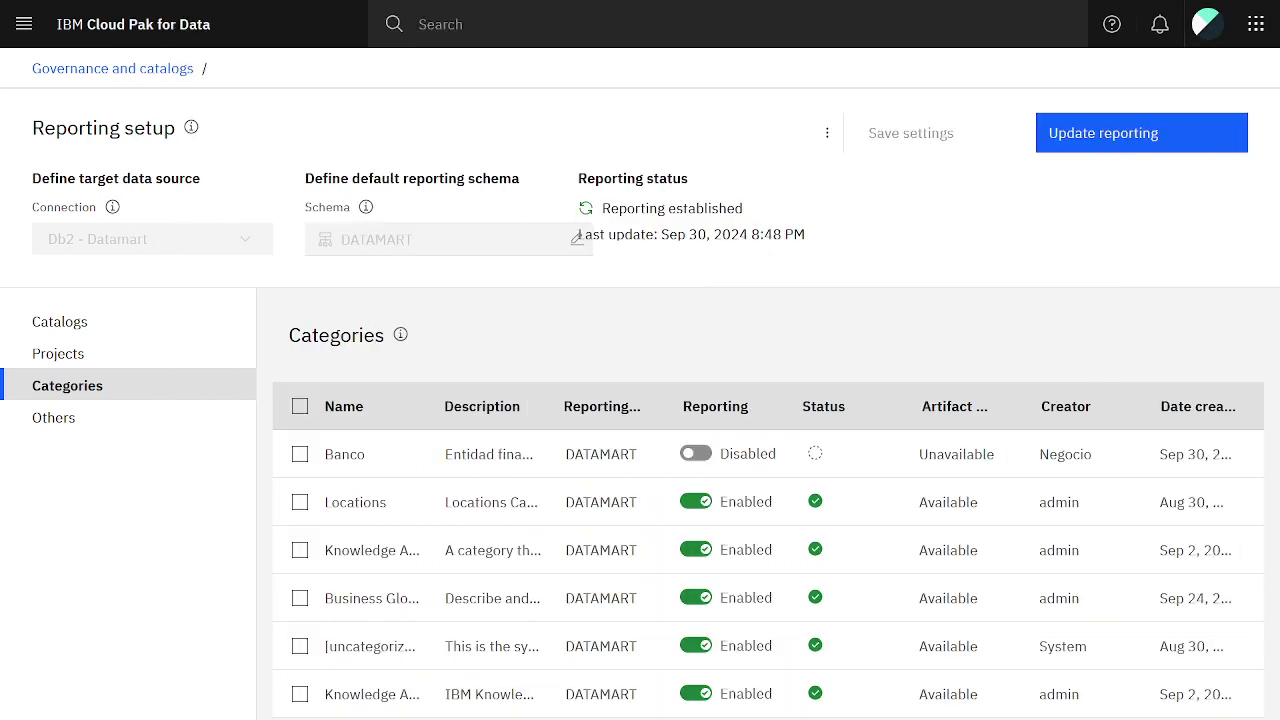
Open the Quality Analisys project's general management settings from the list of all projects.
{"action": "left_click", "coordinate": [24, 36]}
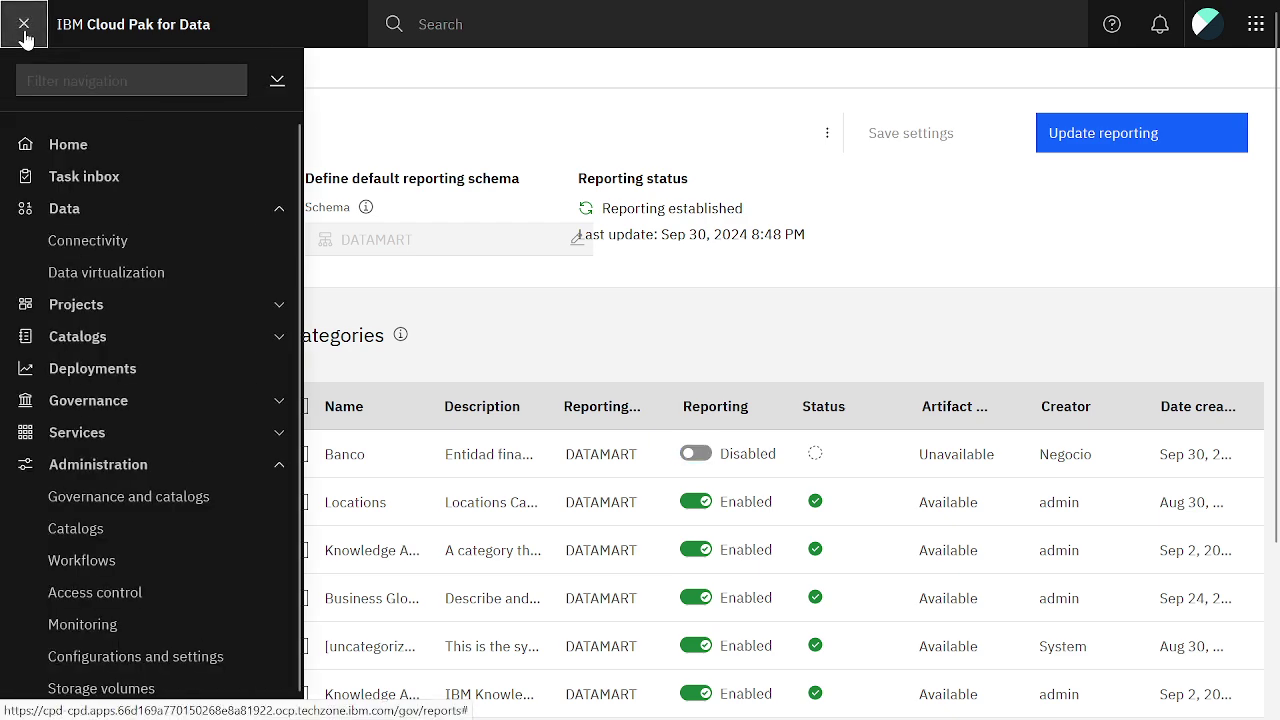
{"action": "left_click", "coordinate": [108, 207]}
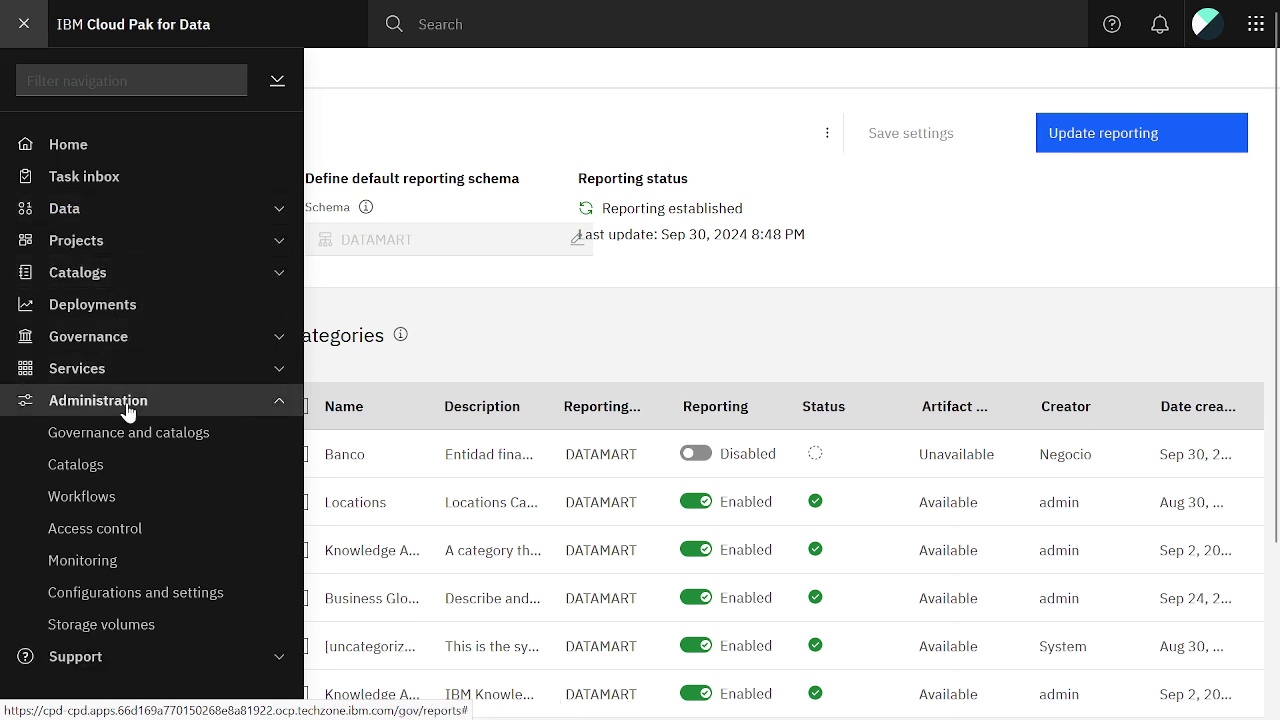
{"action": "left_click", "coordinate": [127, 402]}
{"action": "left_click", "coordinate": [128, 241]}
{"action": "left_click", "coordinate": [130, 272]}
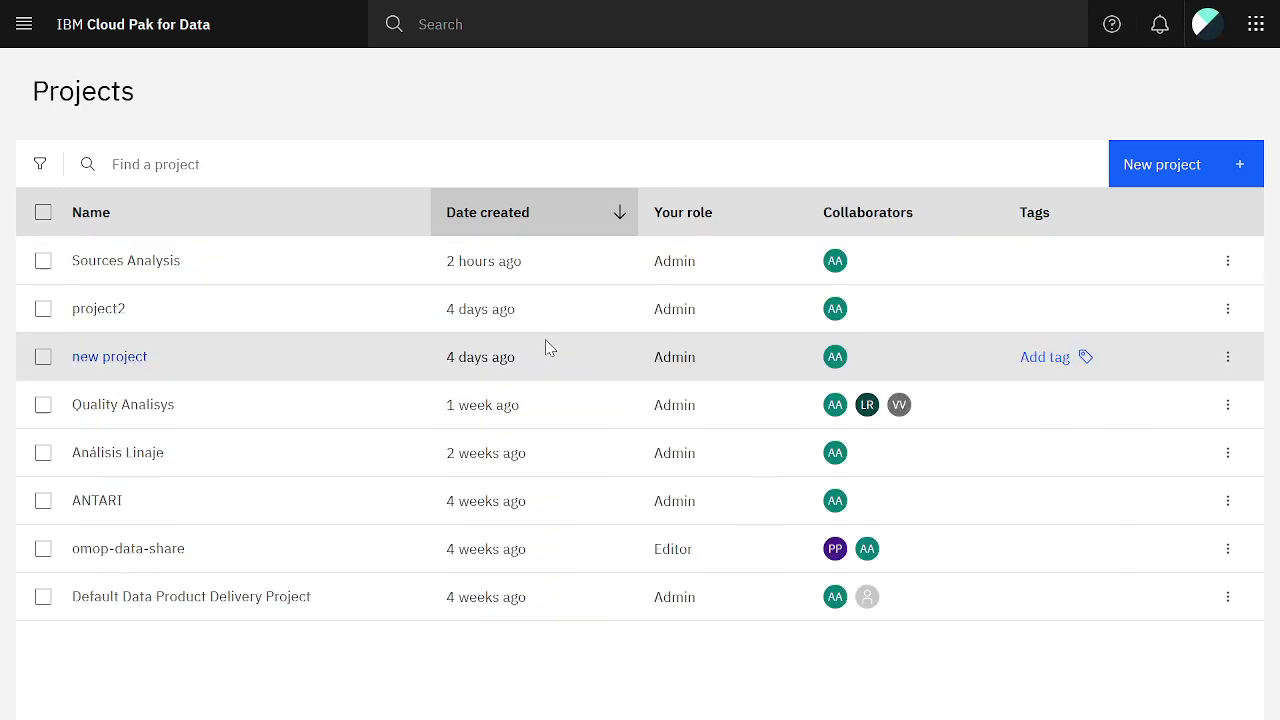
{"action": "left_click", "coordinate": [125, 408]}
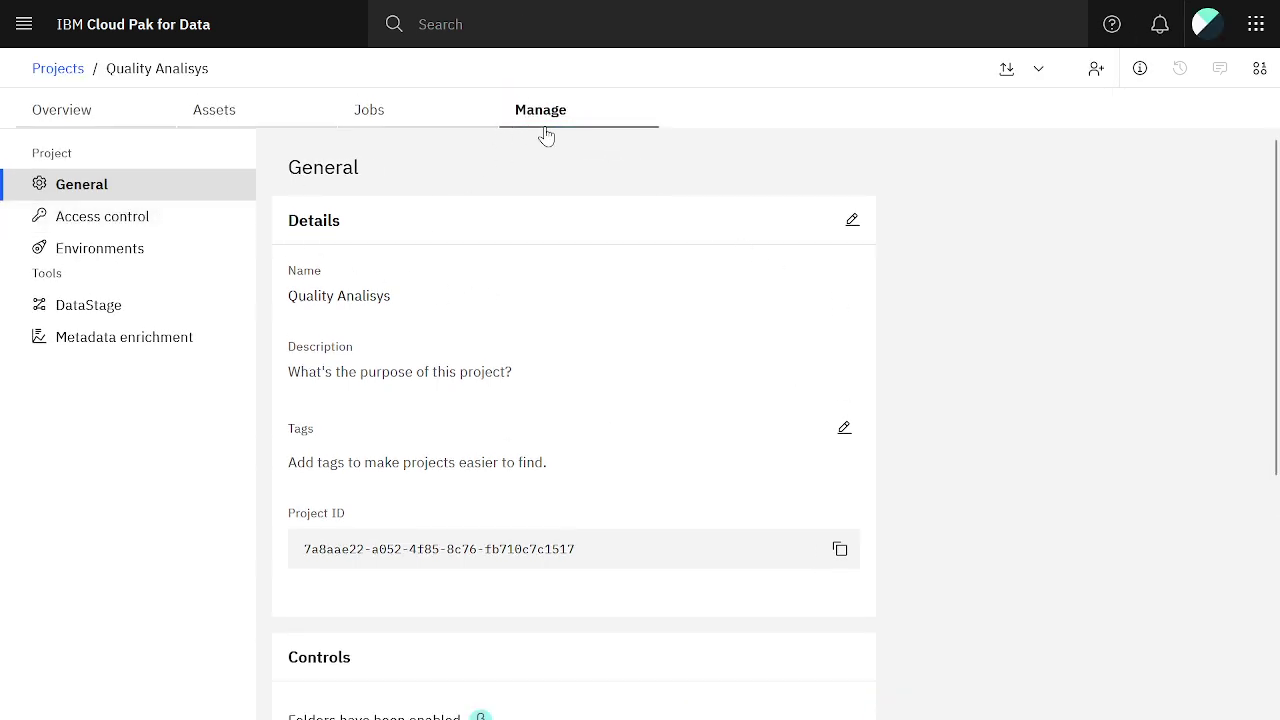
Disallow reporting on the Quality Analisys project's asset metadata and grant the access again.
{"action": "scroll", "coordinate": [708, 425], "scroll_direction": "down", "scroll_amount": 1}
{"action": "scroll", "coordinate": [708, 425], "scroll_direction": "down", "scroll_amount": 3}
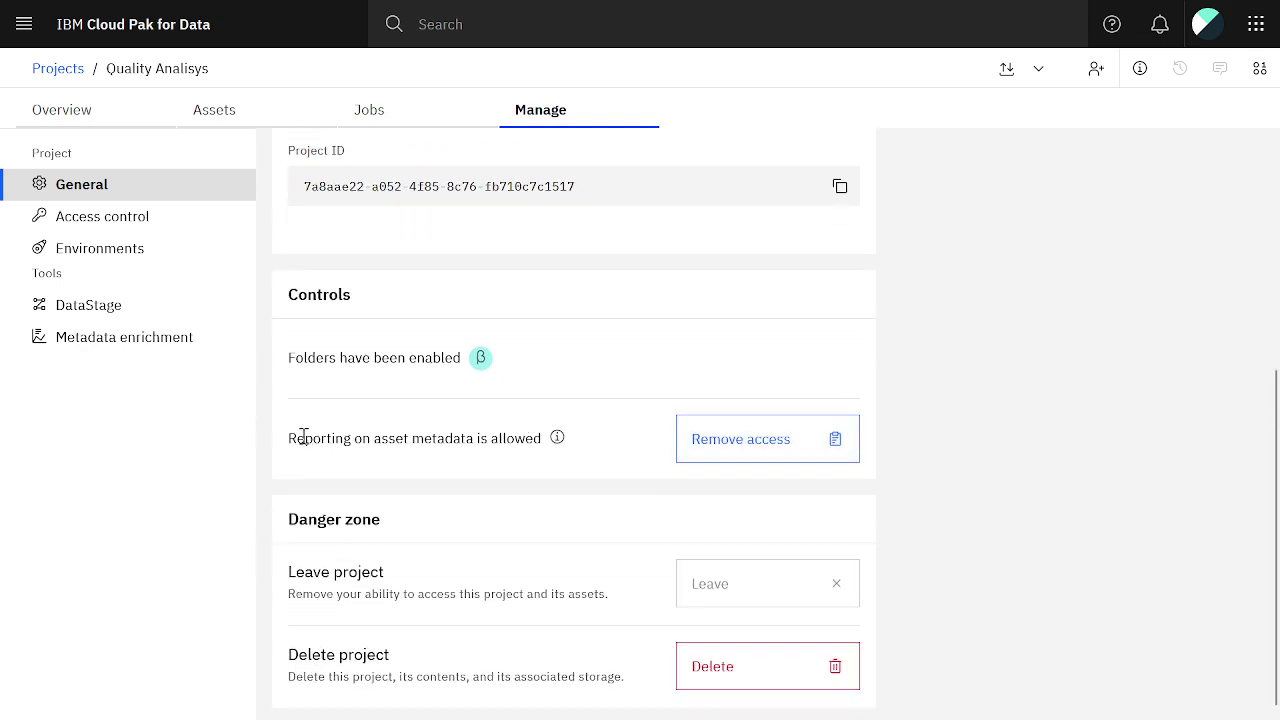
{"action": "left_click_drag", "start_coordinate": [304, 438], "coordinate": [589, 450]}
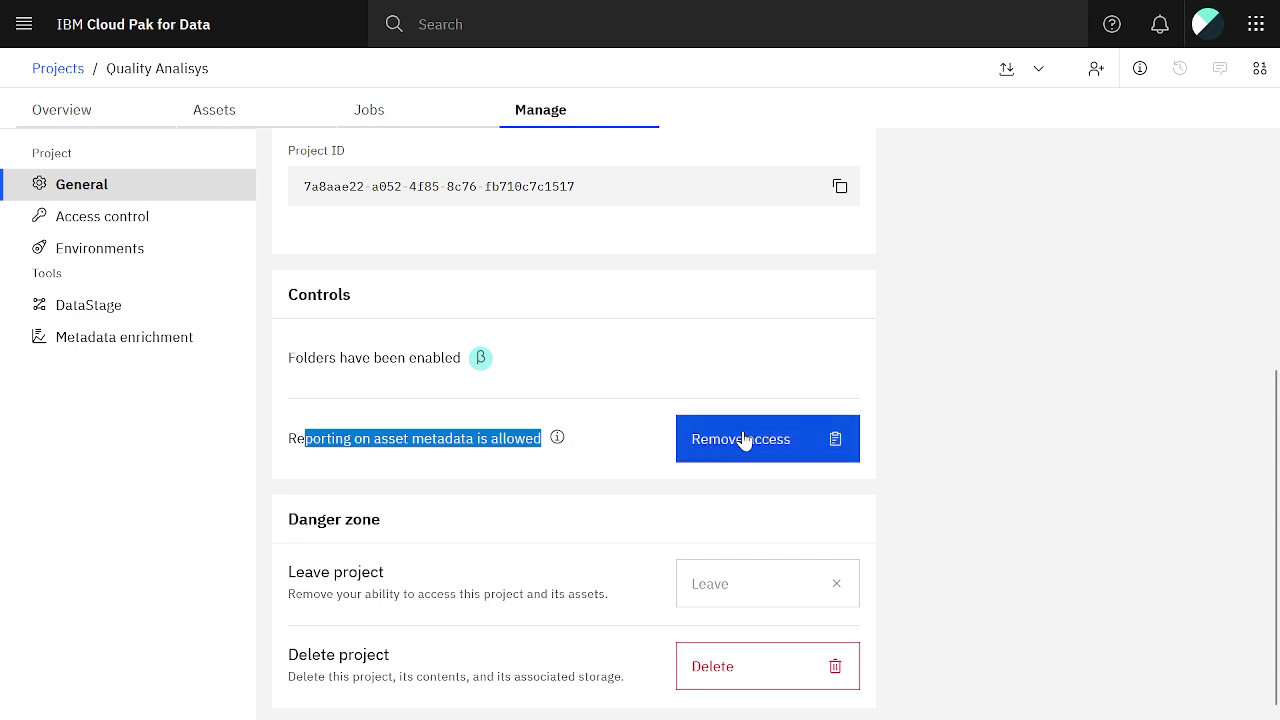
{"action": "left_click", "coordinate": [611, 460]}
{"action": "left_click", "coordinate": [714, 443]}
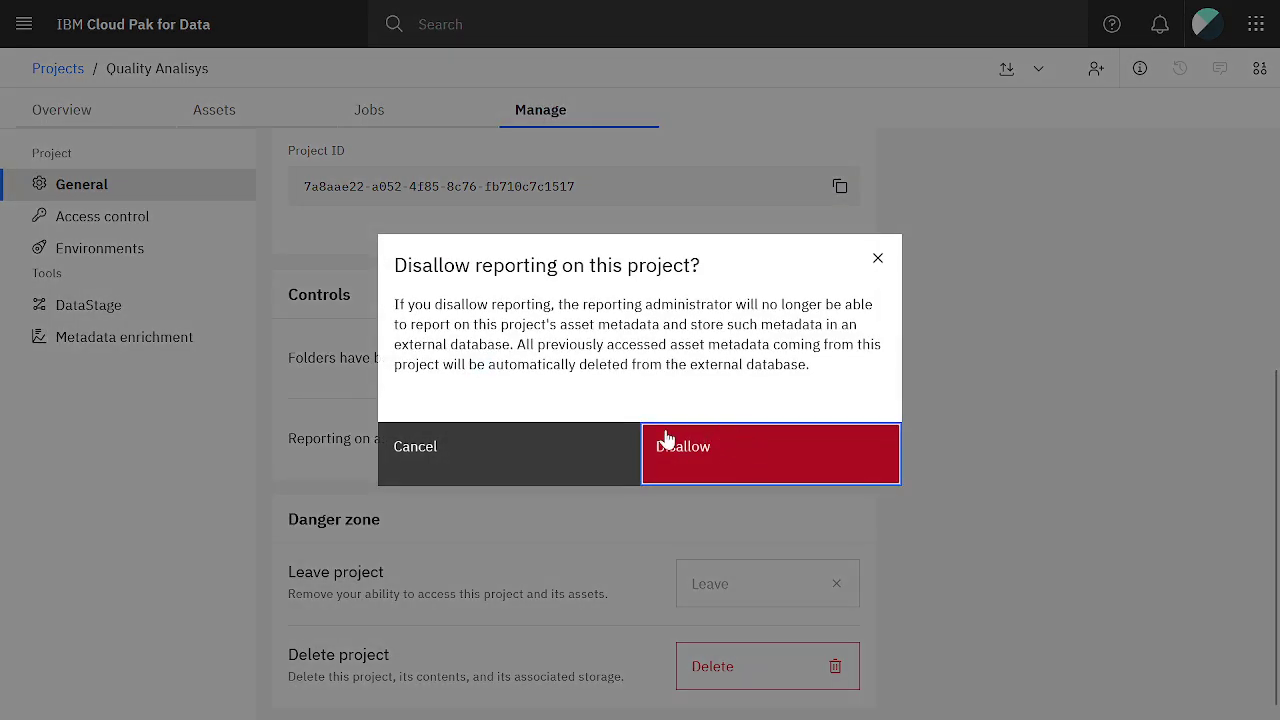
{"action": "left_click", "coordinate": [670, 446]}
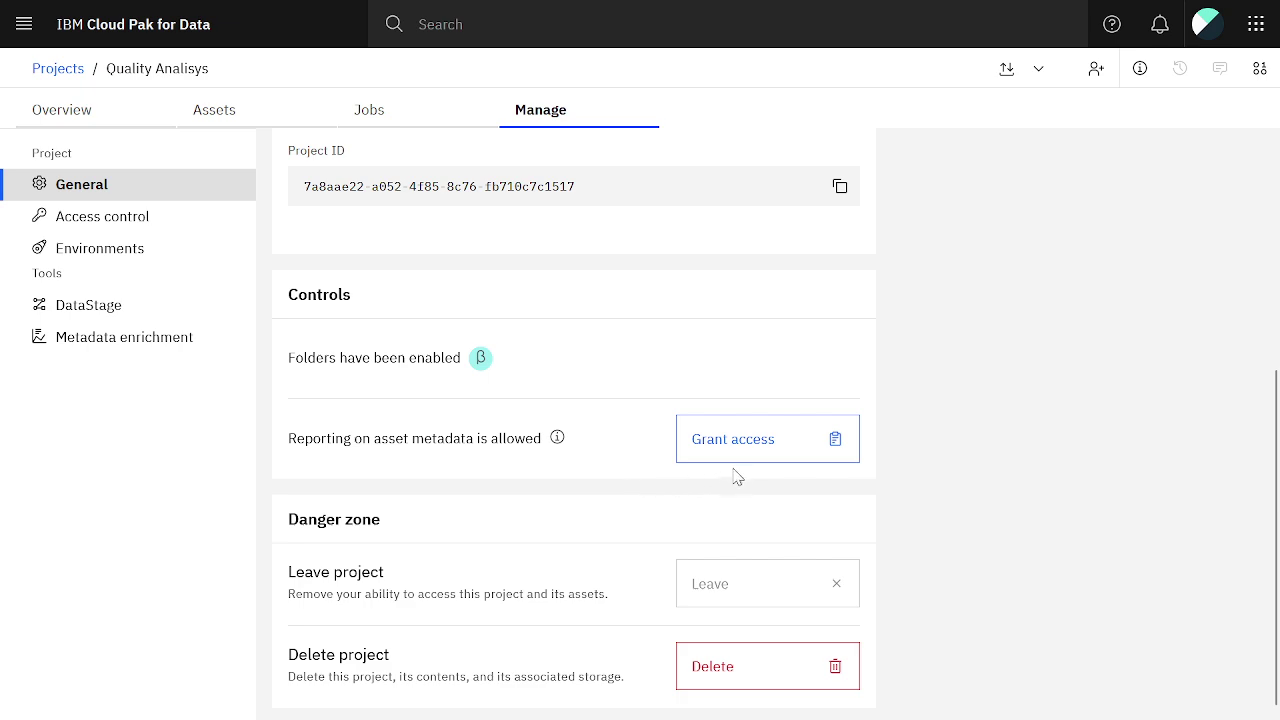
{"action": "left_click", "coordinate": [737, 440]}
{"action": "left_click", "coordinate": [737, 443]}
Open the People catalog's settings and check its control for reporting on asset metadata.
{"action": "left_click", "coordinate": [24, 24]}
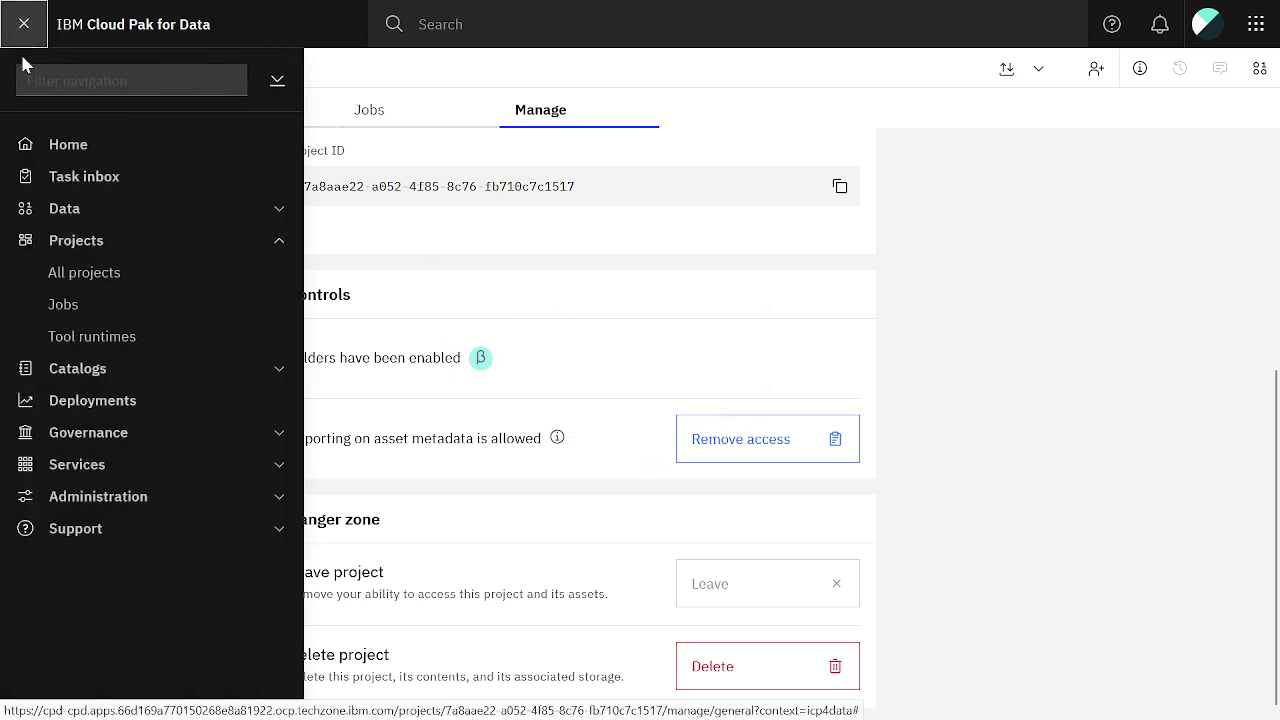
{"action": "left_click", "coordinate": [97, 370]}
{"action": "left_click", "coordinate": [104, 402]}
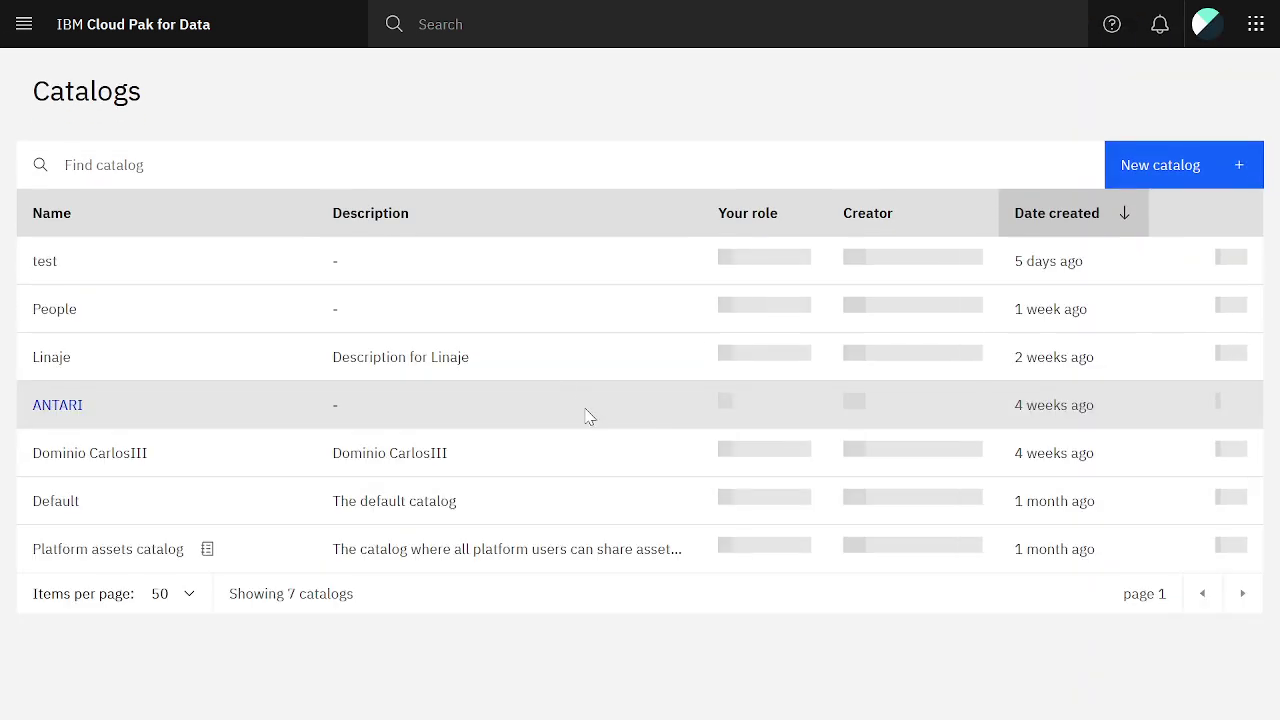
{"action": "left_click", "coordinate": [53, 312]}
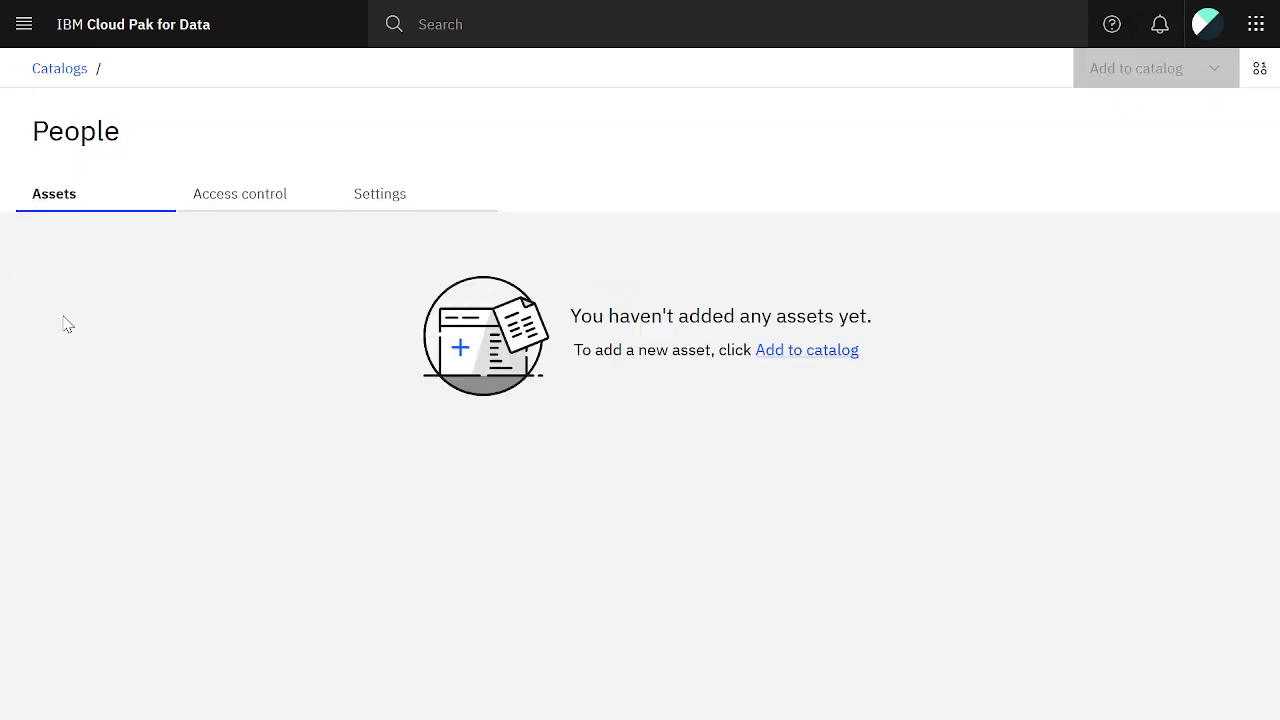
{"action": "left_click", "coordinate": [383, 197]}
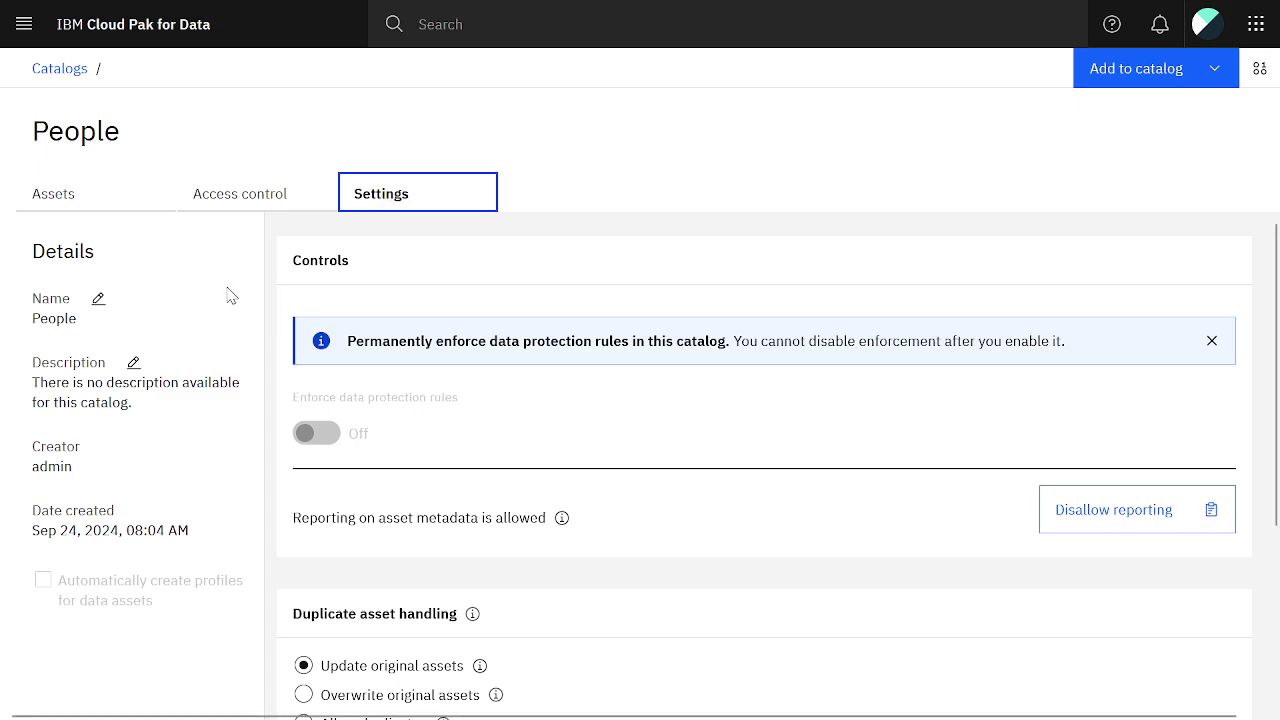
{"action": "scroll", "coordinate": [476, 526], "scroll_direction": "down", "scroll_amount": 2}
{"action": "scroll", "coordinate": [476, 530], "scroll_direction": "down", "scroll_amount": 3}
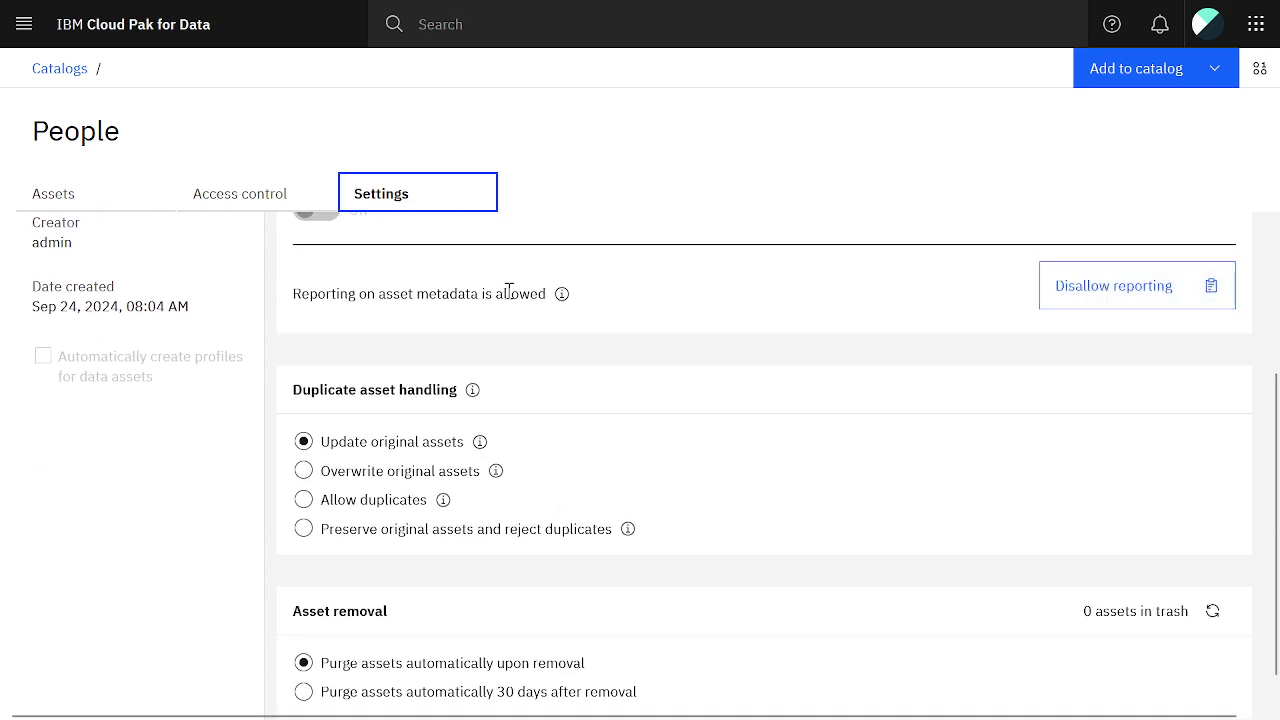
{"action": "scroll", "coordinate": [866, 366], "scroll_direction": "up", "scroll_amount": 2}
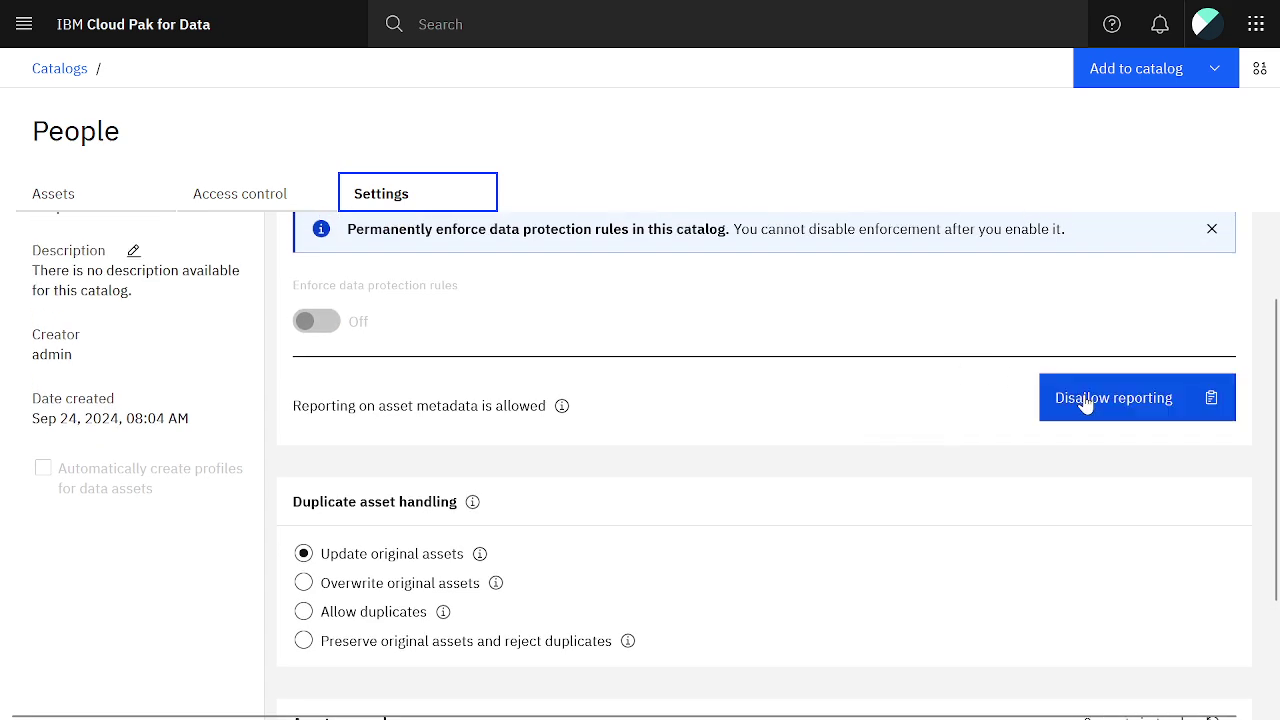
{"action": "scroll", "coordinate": [871, 494], "scroll_direction": "up", "scroll_amount": 2}
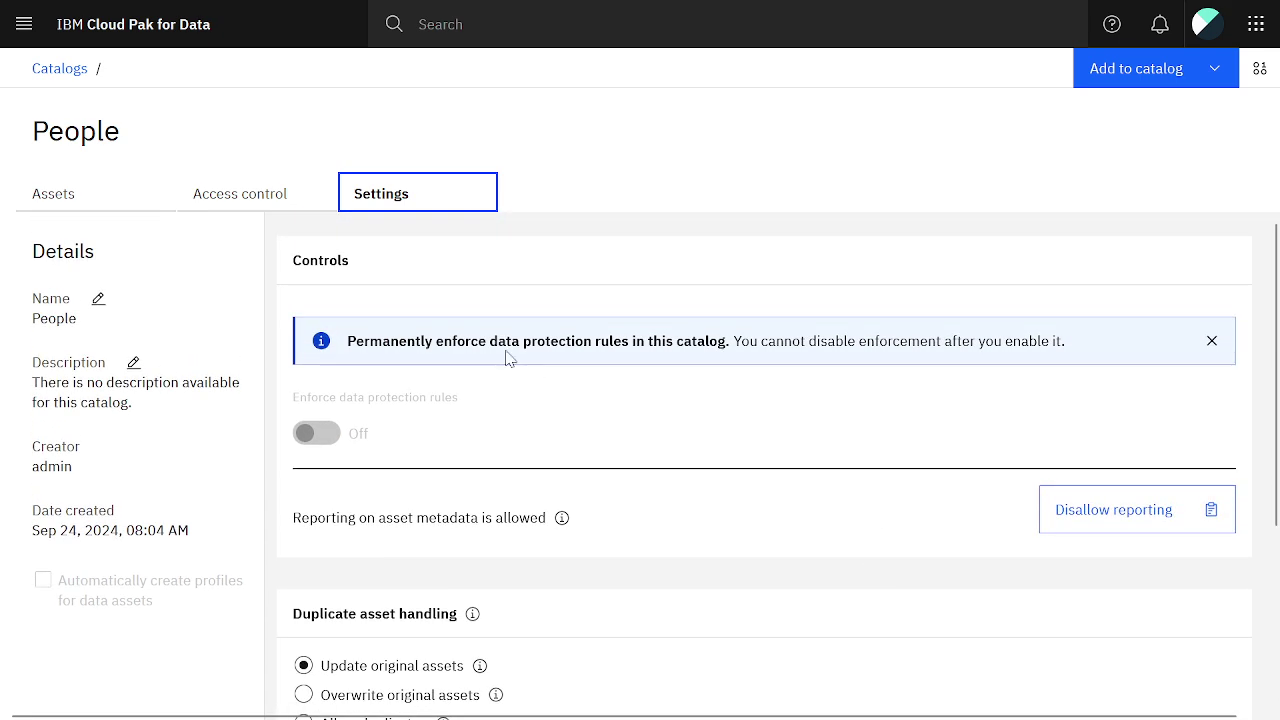
Open the governance categories and view the details of the Business Glossary user1 category.
{"action": "left_click", "coordinate": [22, 24]}
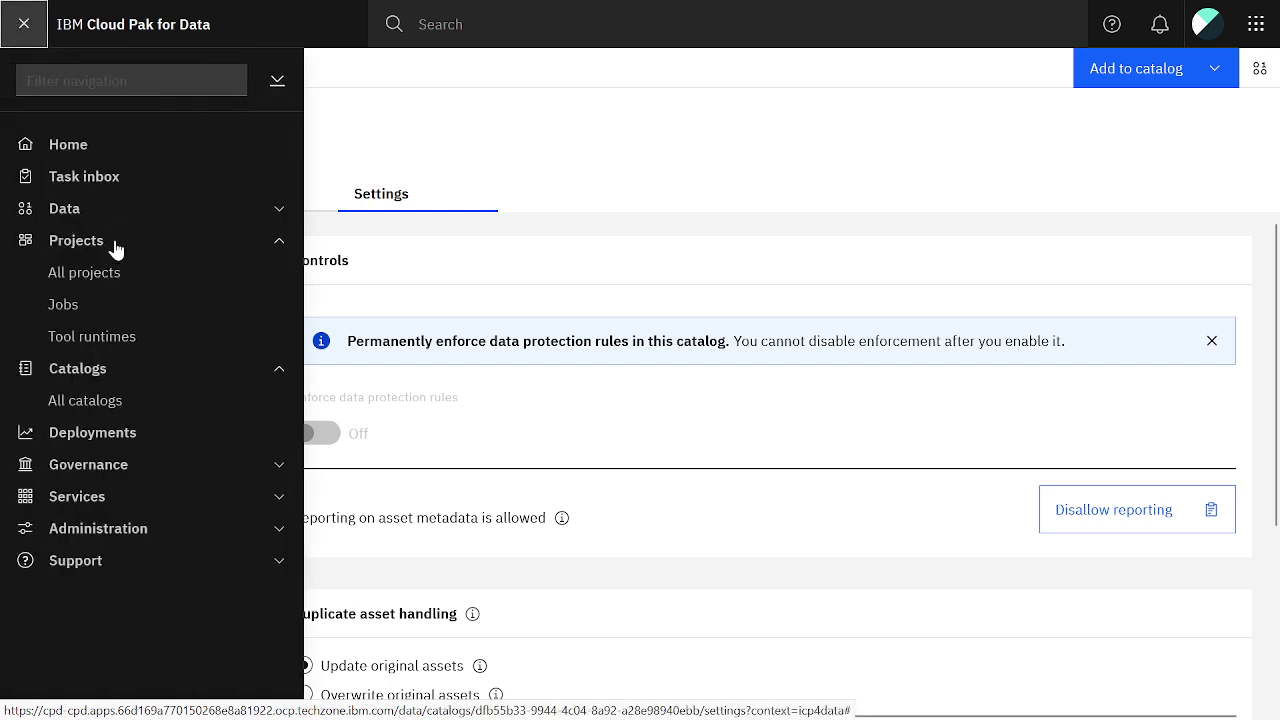
{"action": "left_click", "coordinate": [122, 464]}
{"action": "left_click", "coordinate": [104, 528]}
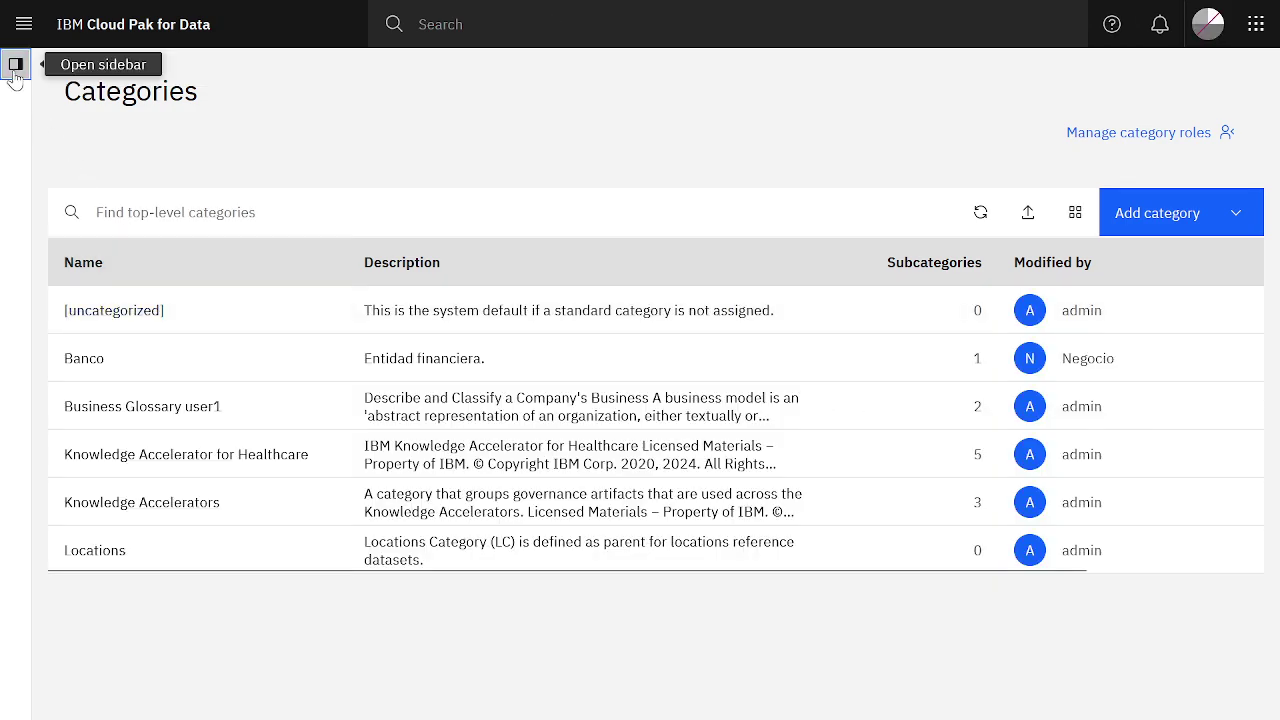
{"action": "left_click", "coordinate": [16, 66]}
{"action": "left_click", "coordinate": [100, 258]}
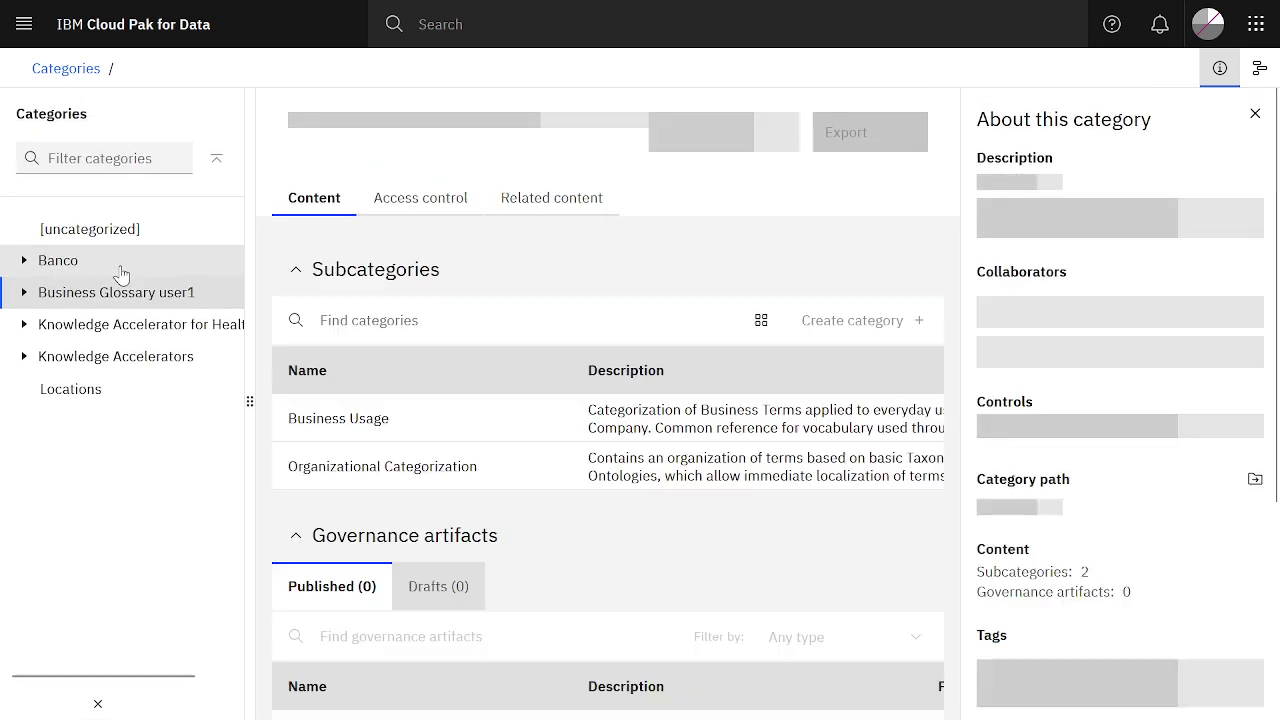
{"action": "left_click", "coordinate": [458, 228]}
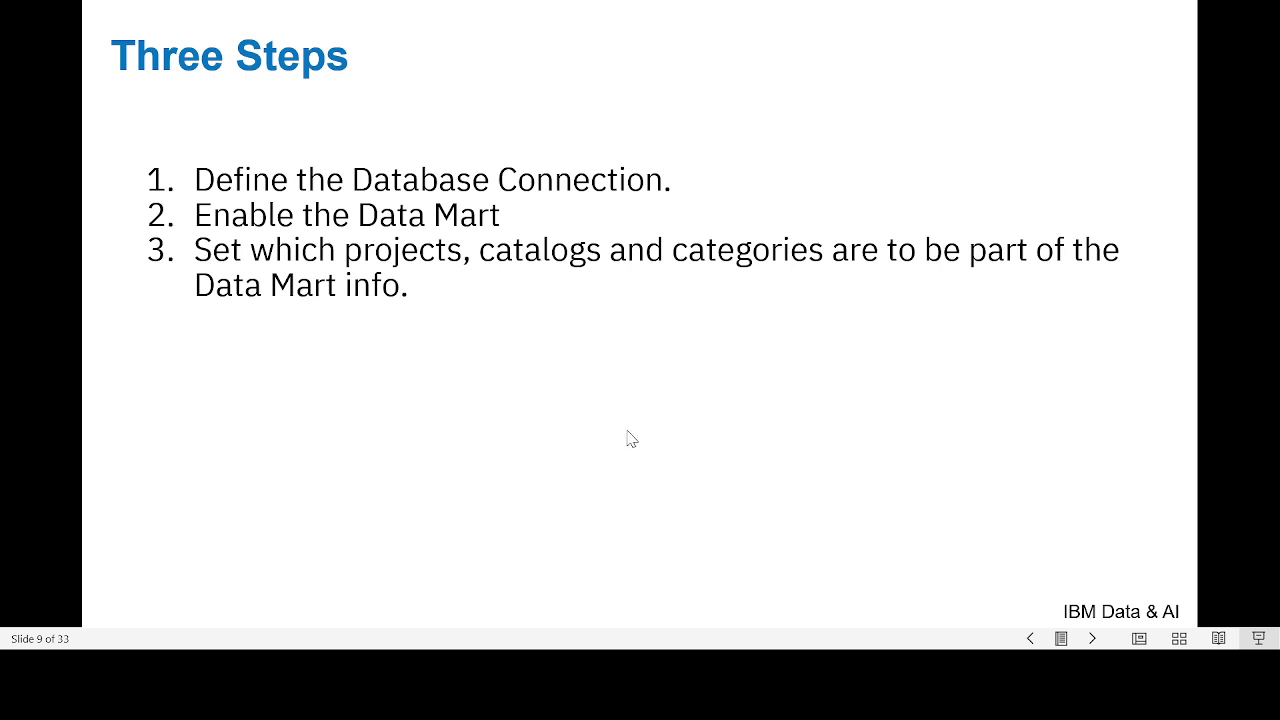
{"action": "left_click", "coordinate": [540, 383]}
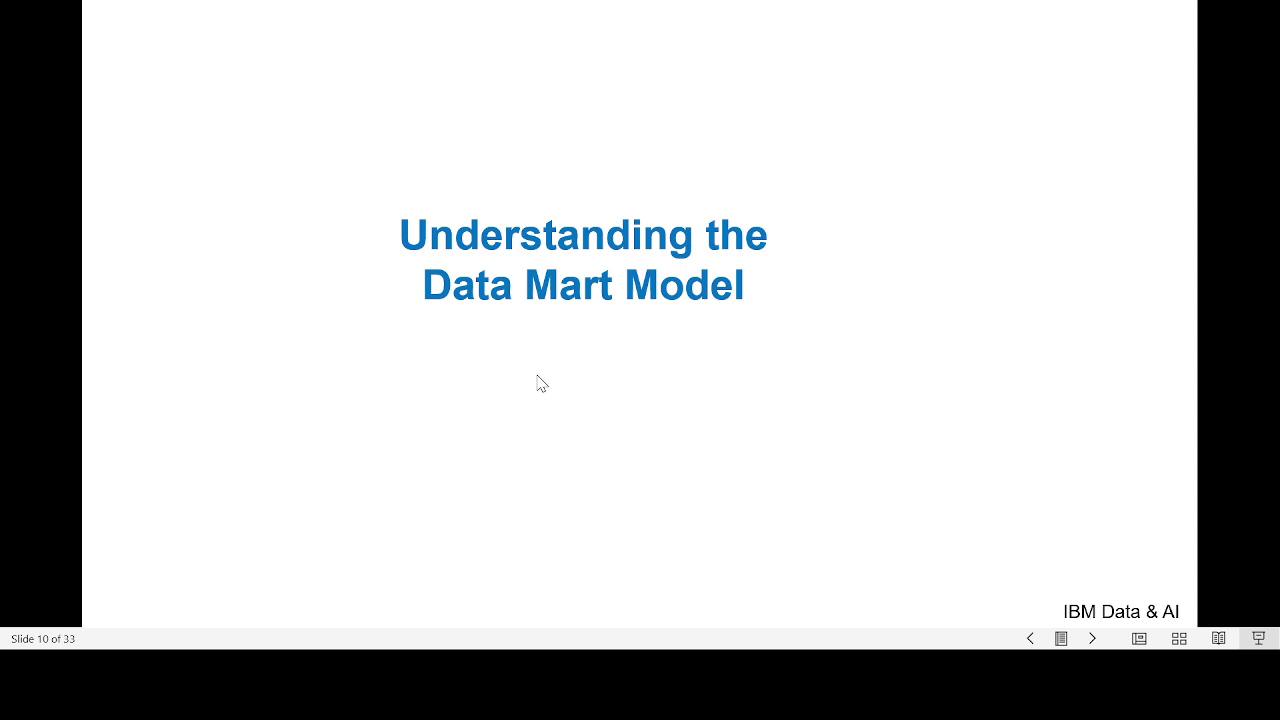
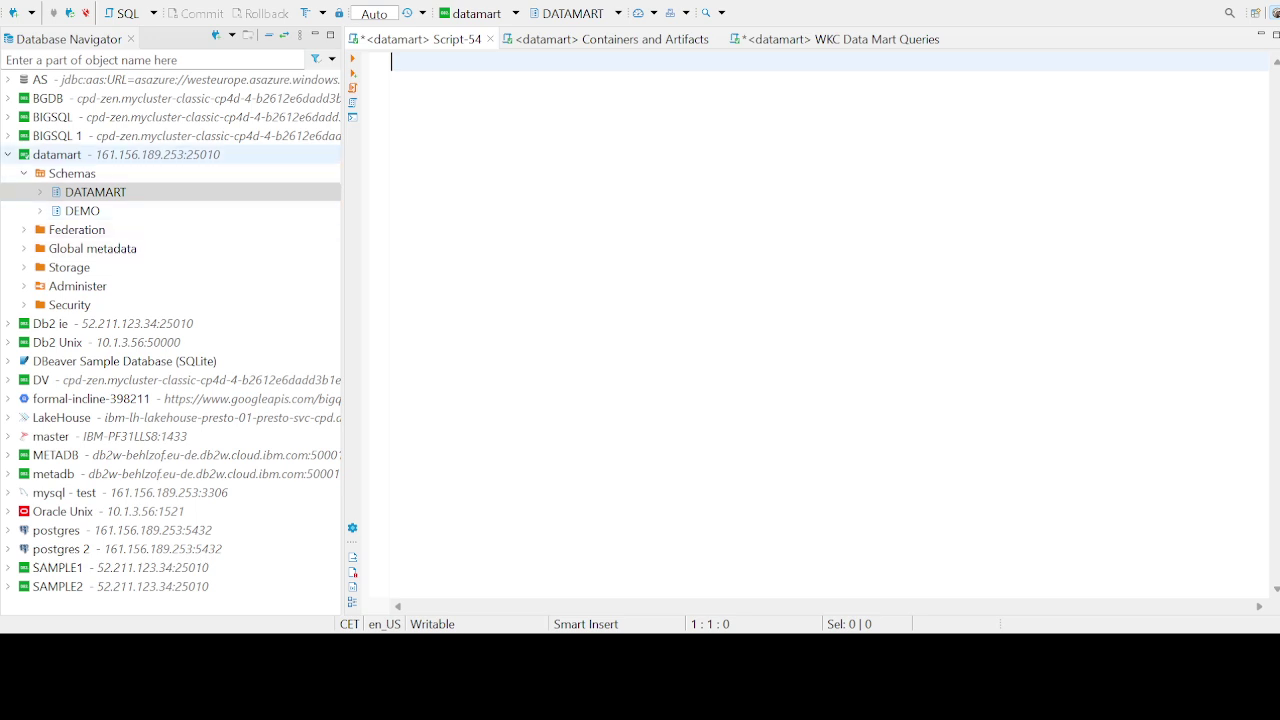
Expand the DATAMART schema's tables and look through the list, including the HIST_ history tables.
{"action": "left_click", "coordinate": [95, 192]}
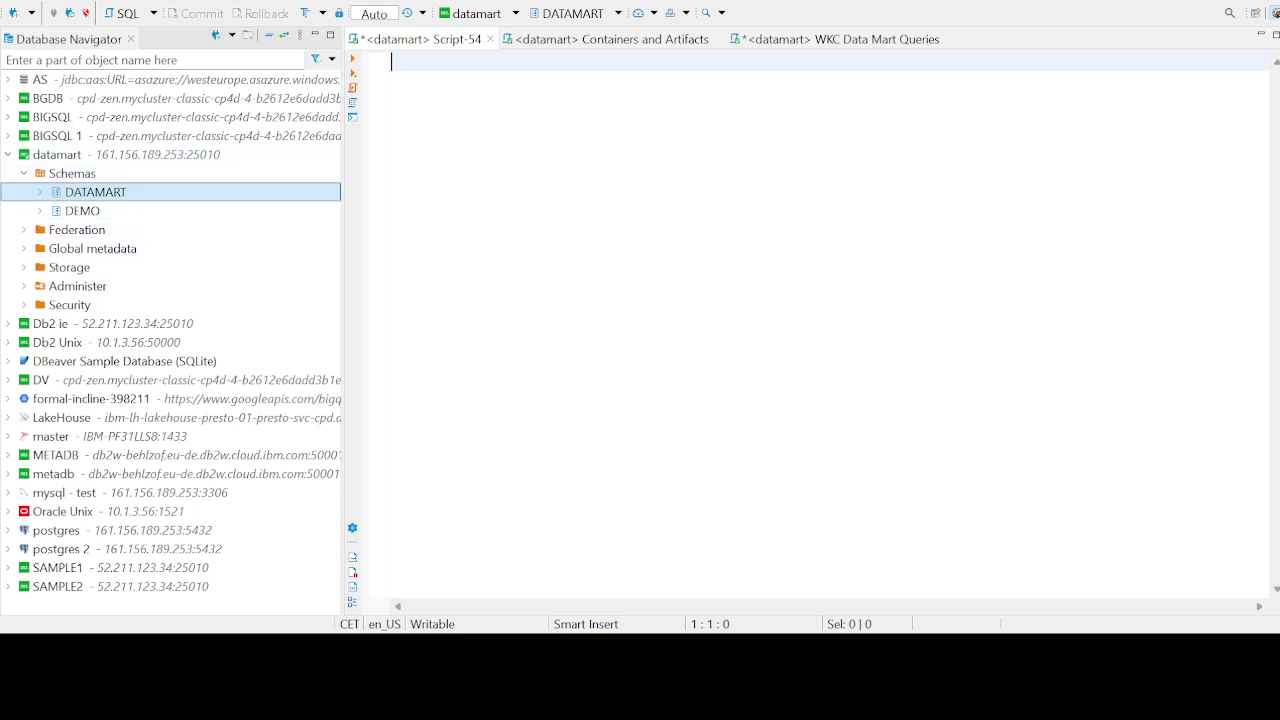
{"action": "left_click", "coordinate": [40, 192]}
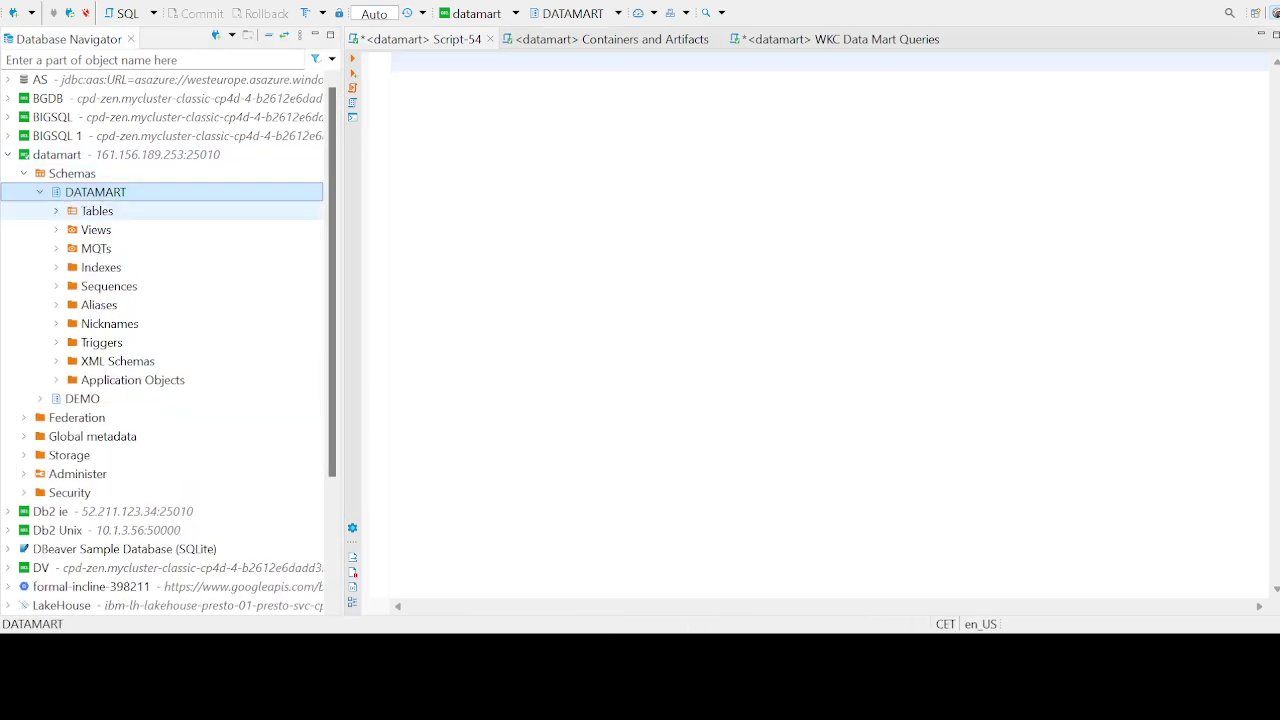
{"action": "left_click", "coordinate": [56, 211]}
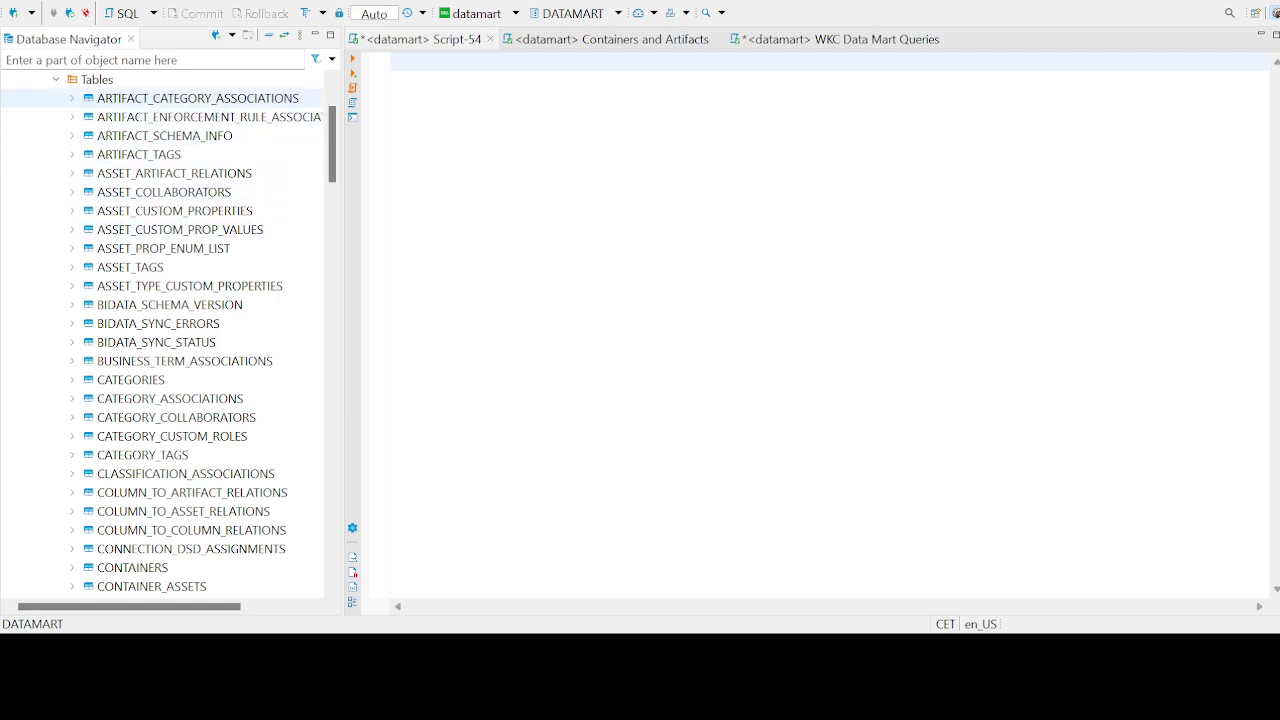
{"action": "scroll", "coordinate": [165, 330], "scroll_direction": "down", "scroll_amount": 10}
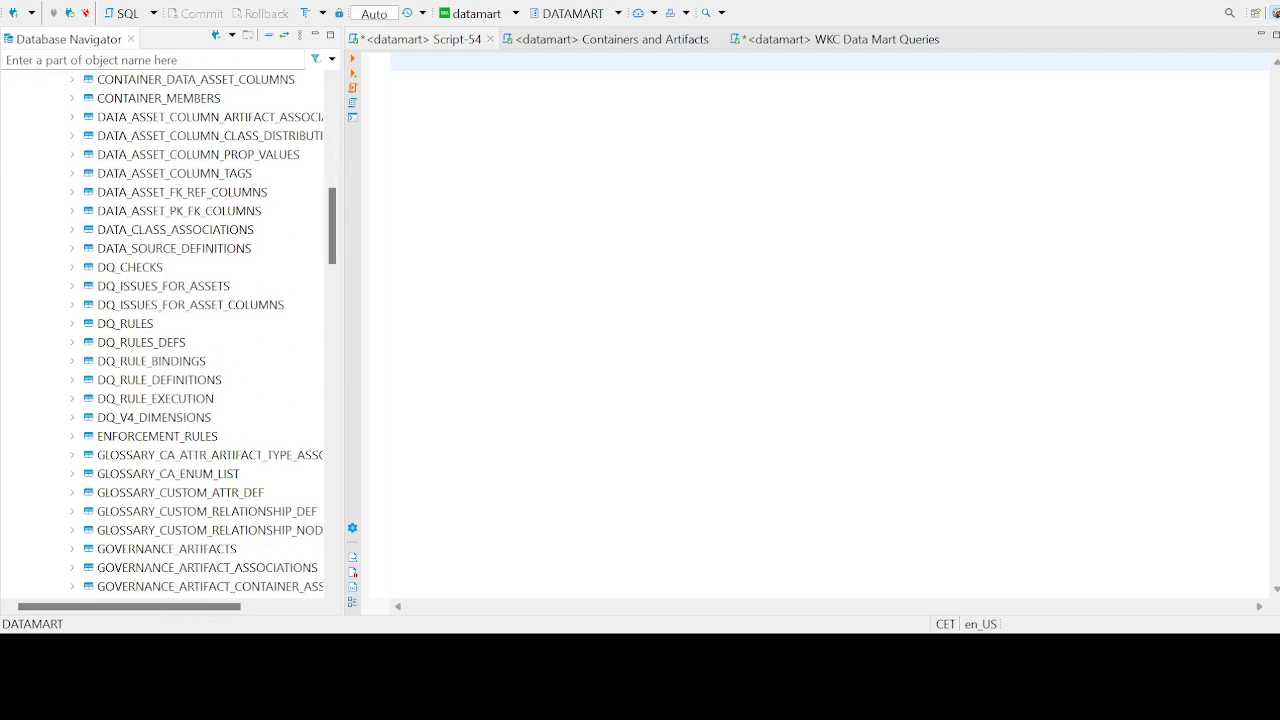
{"action": "scroll", "coordinate": [165, 330], "scroll_direction": "down", "scroll_amount": 18}
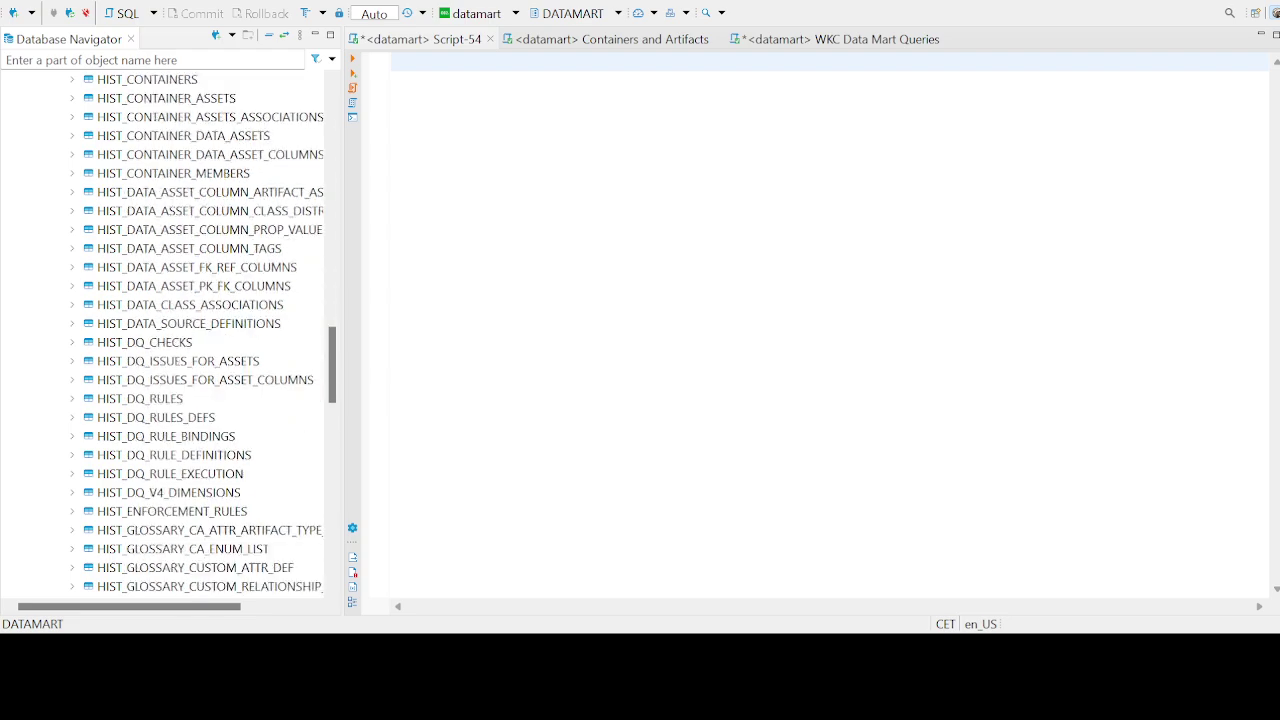
{"action": "scroll", "coordinate": [165, 330], "scroll_direction": "down", "scroll_amount": 15}
{"action": "scroll", "coordinate": [165, 330], "scroll_direction": "up", "scroll_amount": 13}
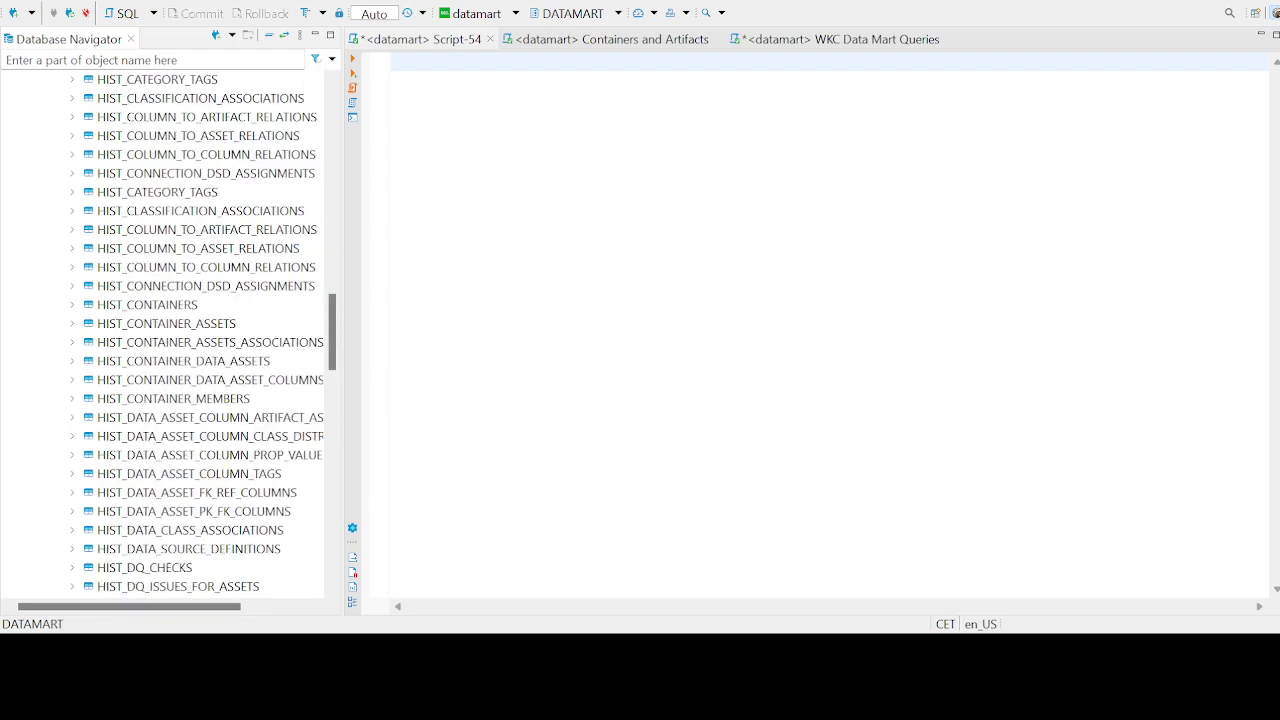
{"action": "scroll", "coordinate": [165, 330], "scroll_direction": "up", "scroll_amount": 20}
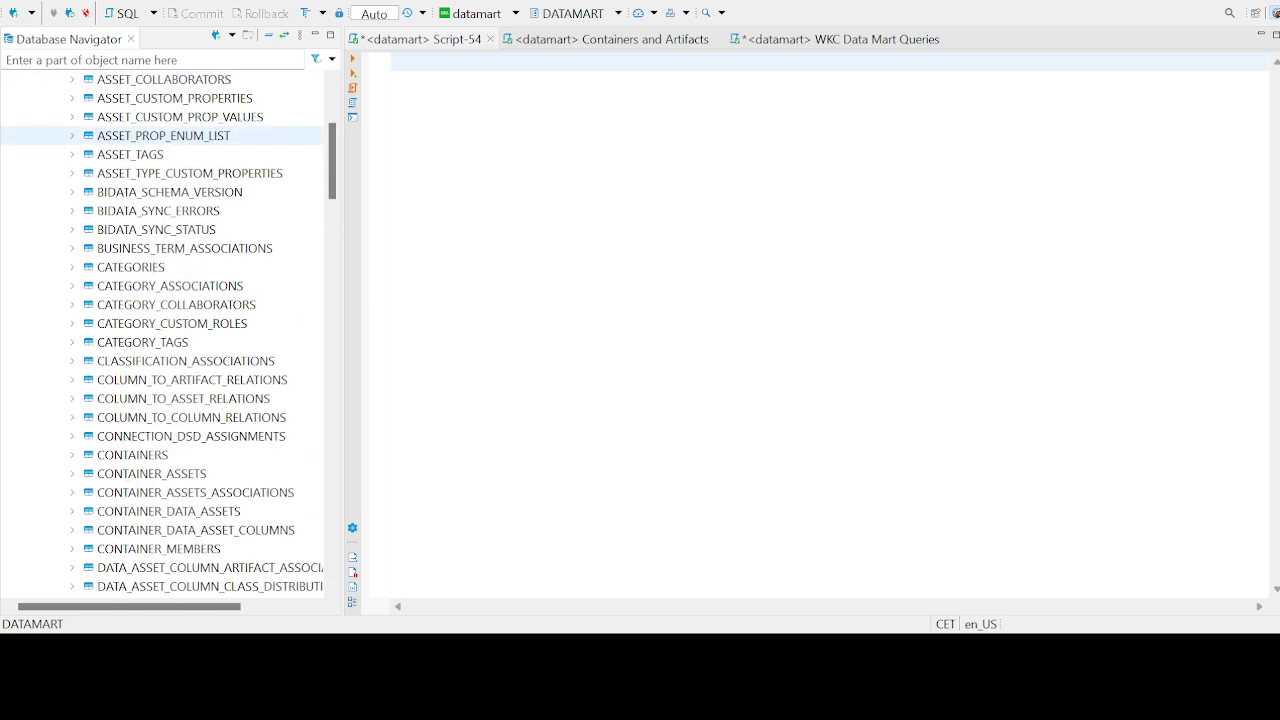
{"action": "scroll", "coordinate": [165, 200], "scroll_direction": "up", "scroll_amount": 2}
{"action": "scroll", "coordinate": [165, 200], "scroll_direction": "up", "scroll_amount": 1}
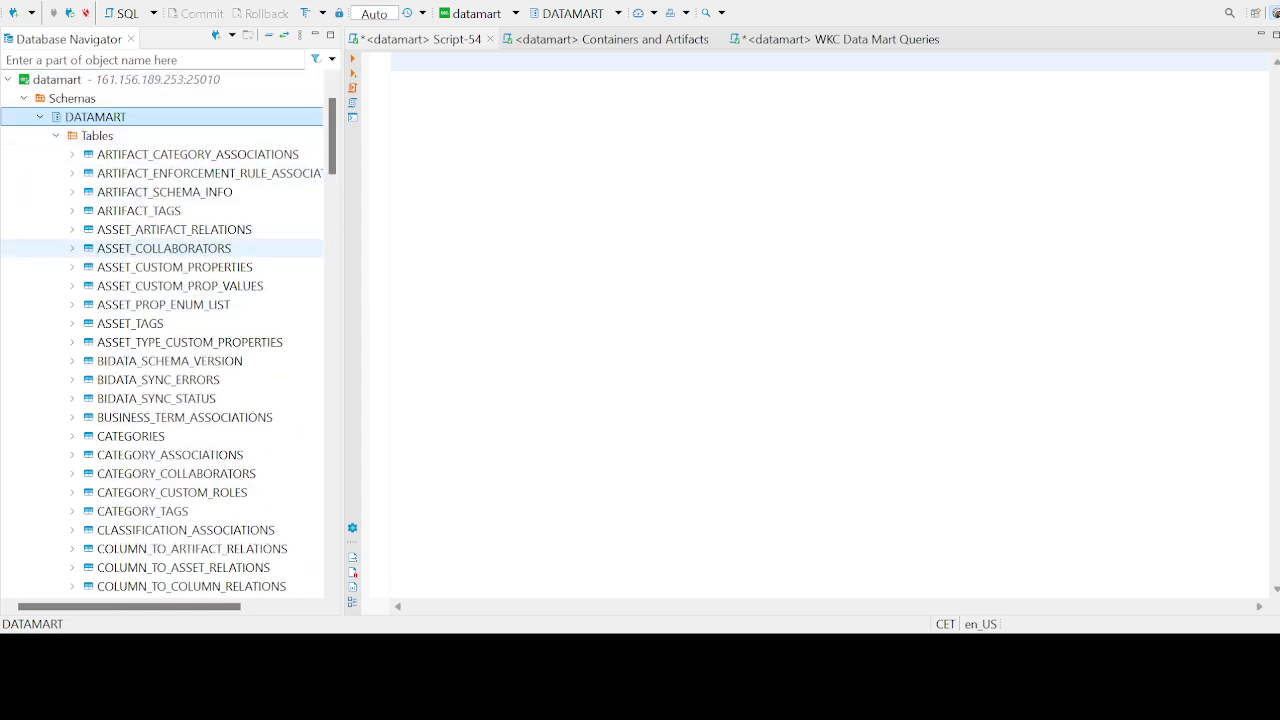
{"action": "scroll", "coordinate": [165, 248], "scroll_direction": "up", "scroll_amount": 1}
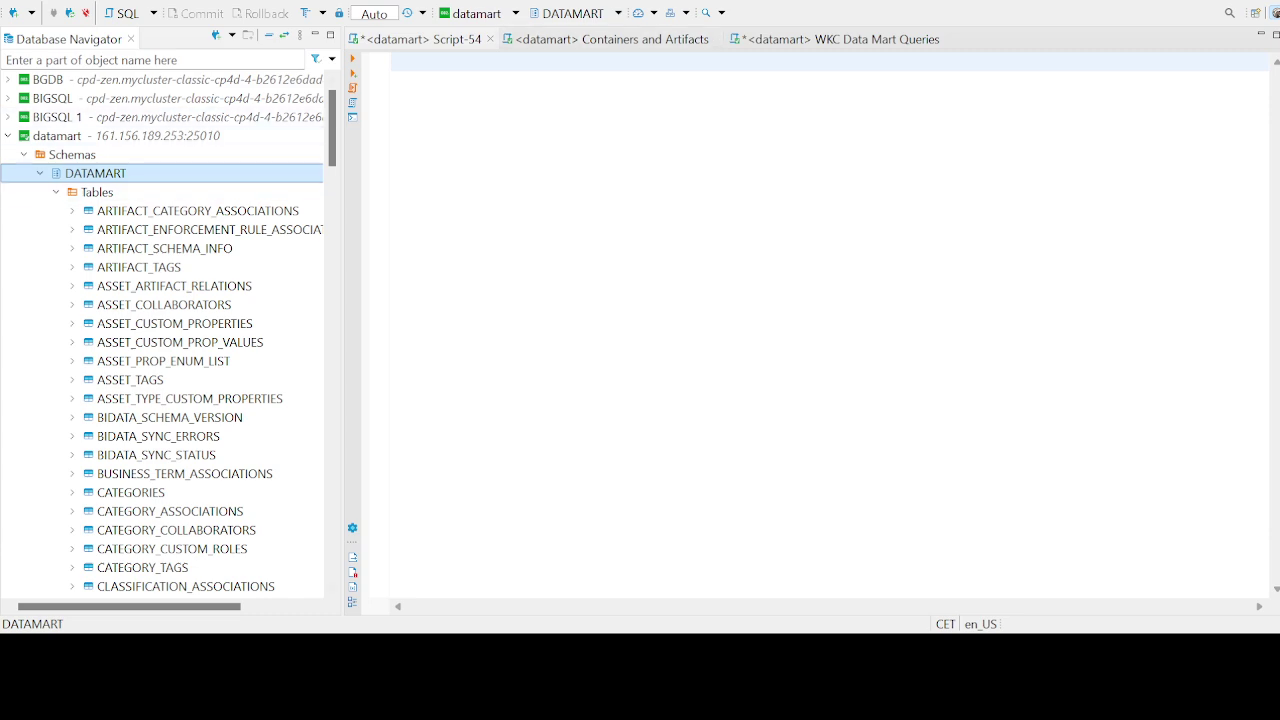
Write and run the query SELECT * FROM CONTAINERS c in the datamart script.
{"action": "left_click", "coordinate": [392, 61]}
{"action": "type", "text": "se"}
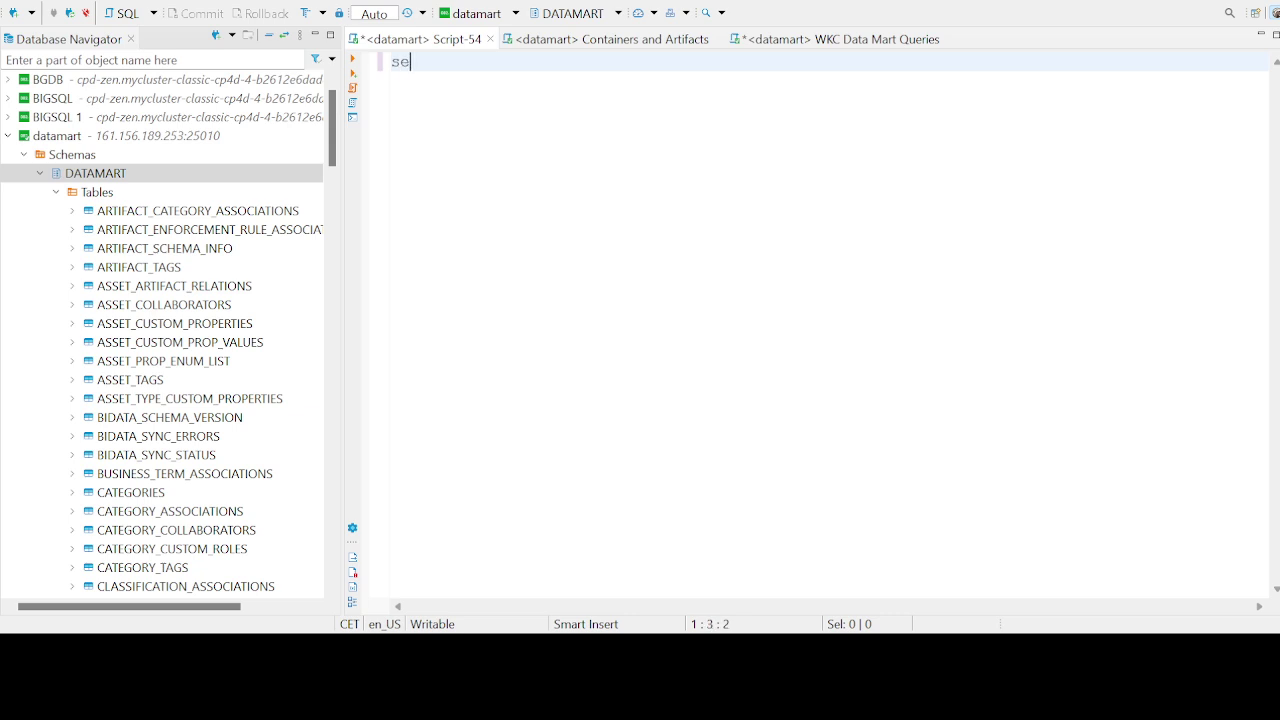
{"action": "type", "text": "lect "}
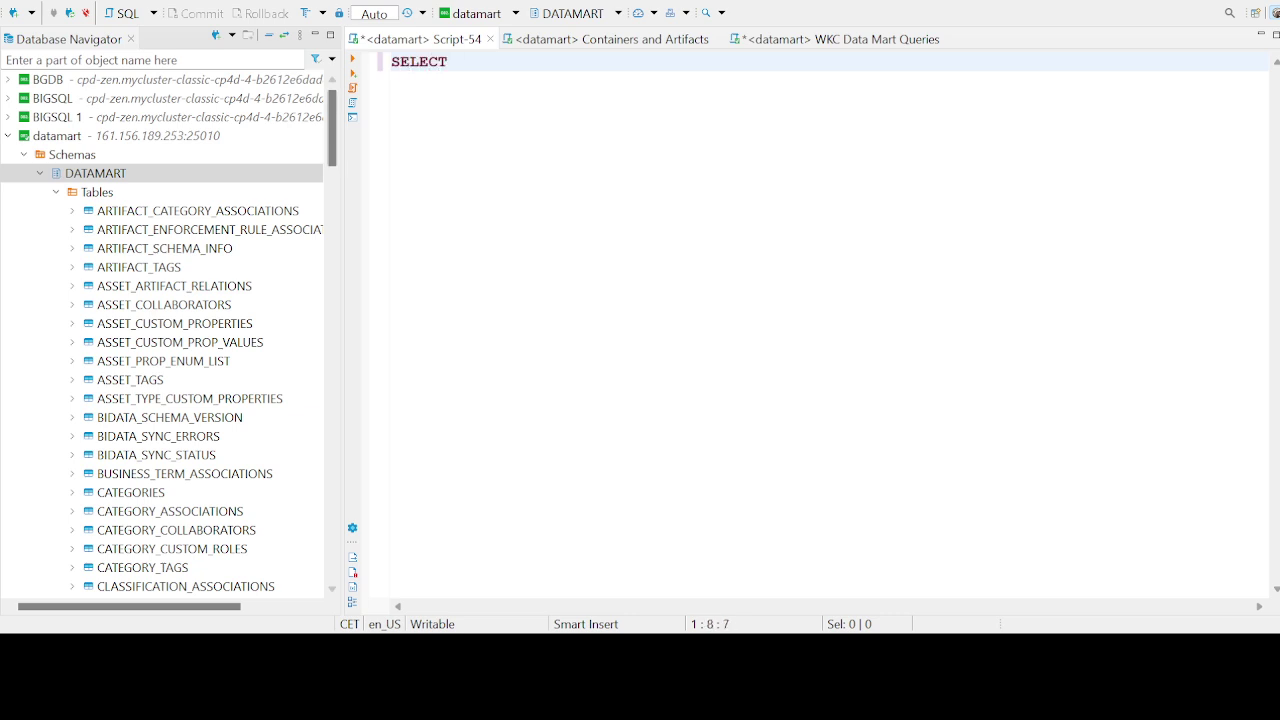
{"action": "type", "text": "c"}
{"action": "key", "text": "BackSpace"}
{"action": "type", "text": "* FROM cont"}
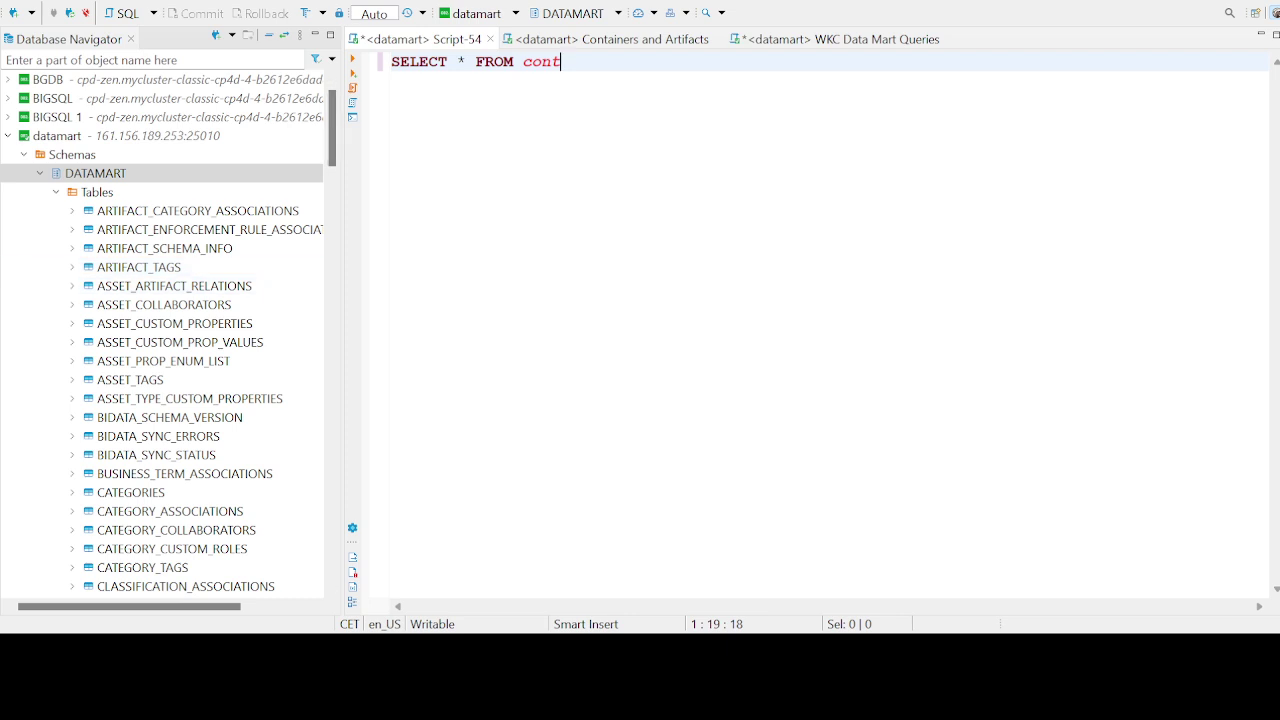
{"action": "key", "text": "Return"}
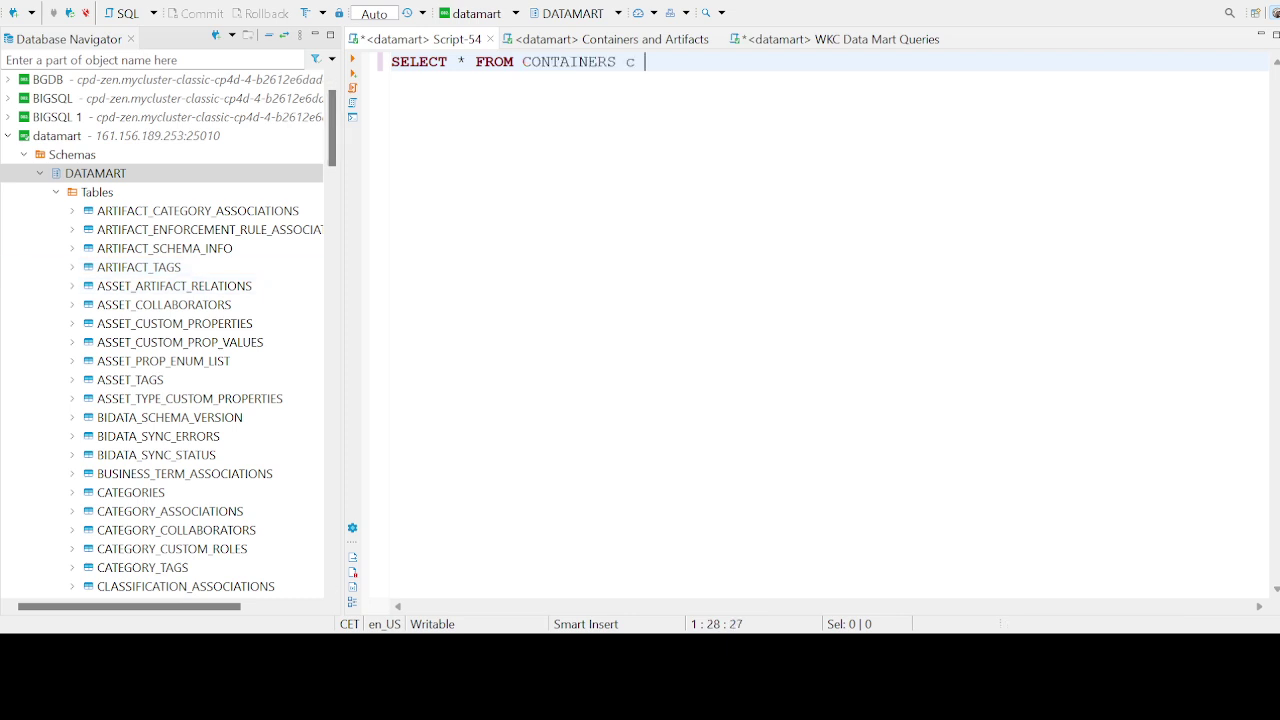
{"action": "key", "text": "ctrl+Return"}
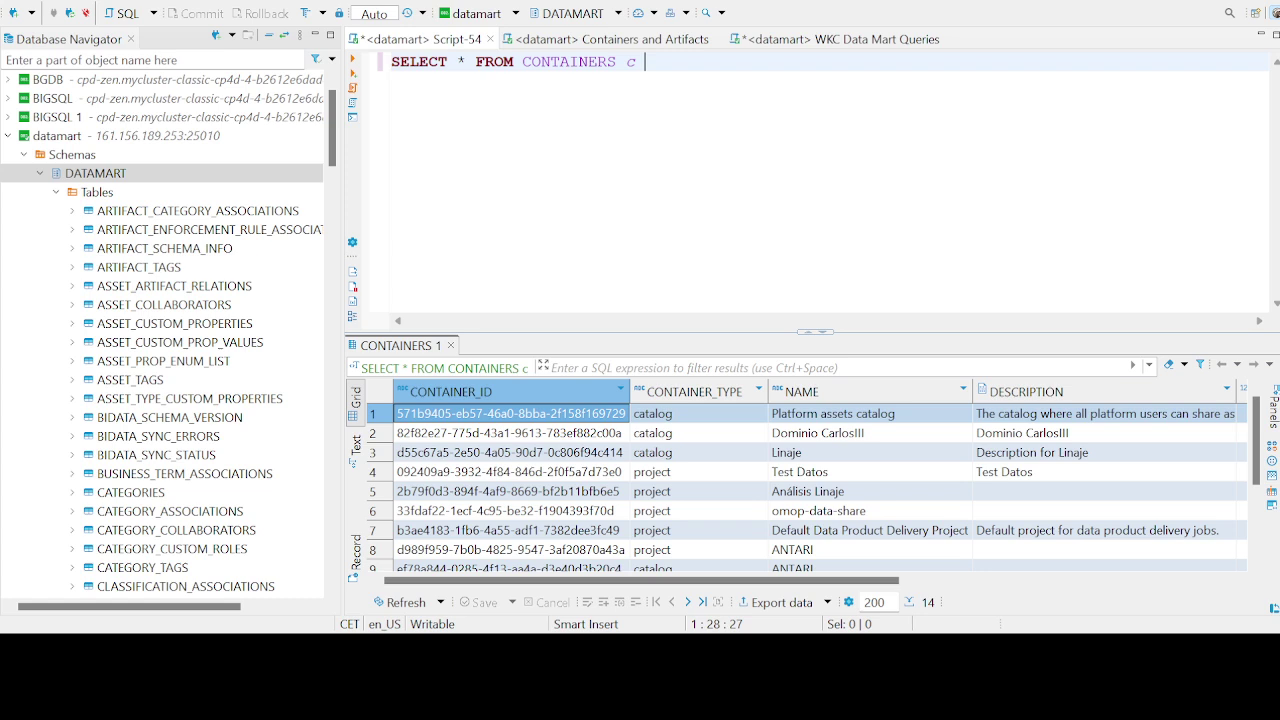
Compare the catalog and project entries in the CONTAINER_TYPE column of the query results.
{"action": "left_click", "coordinate": [698, 413]}
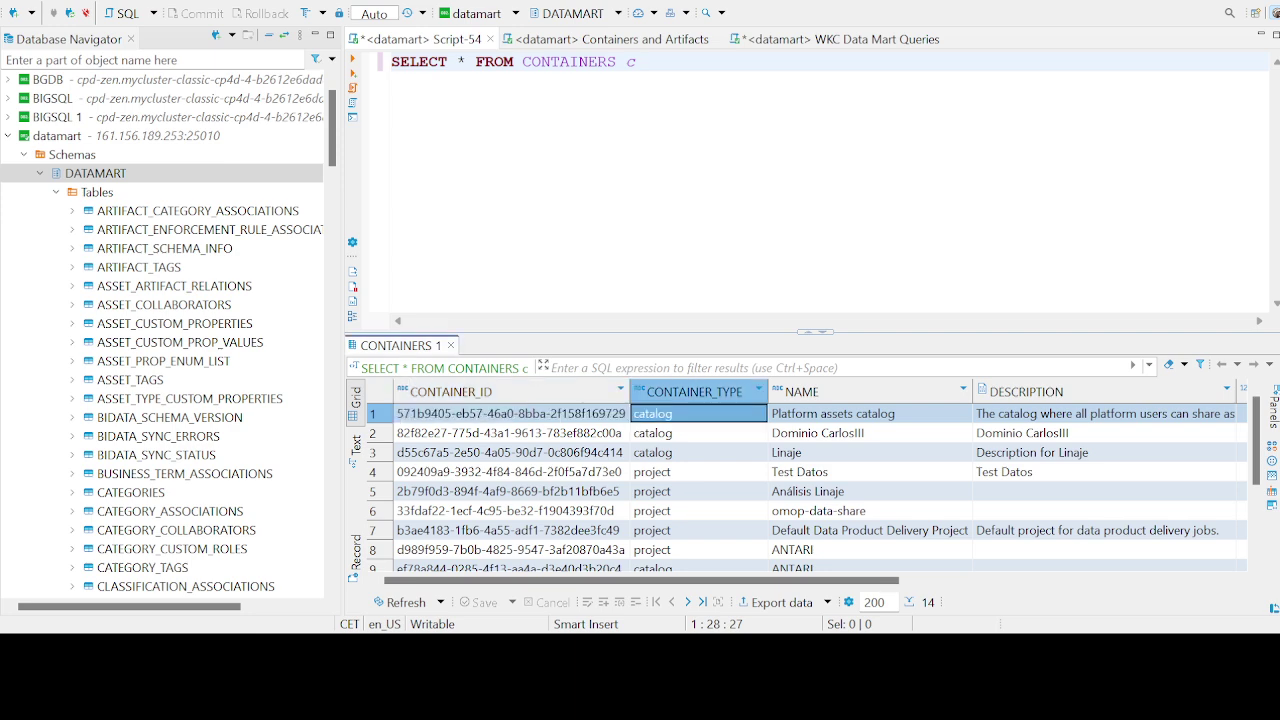
{"action": "left_click", "coordinate": [698, 472]}
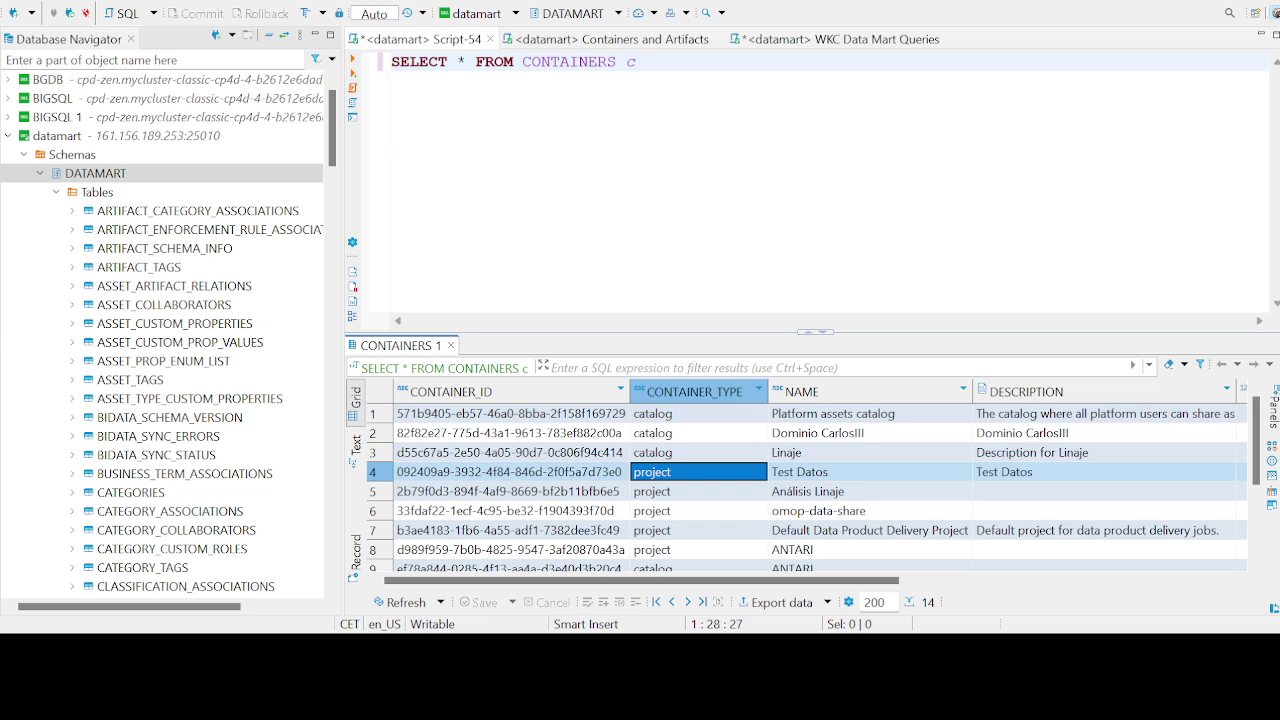
{"action": "left_click", "coordinate": [698, 413]}
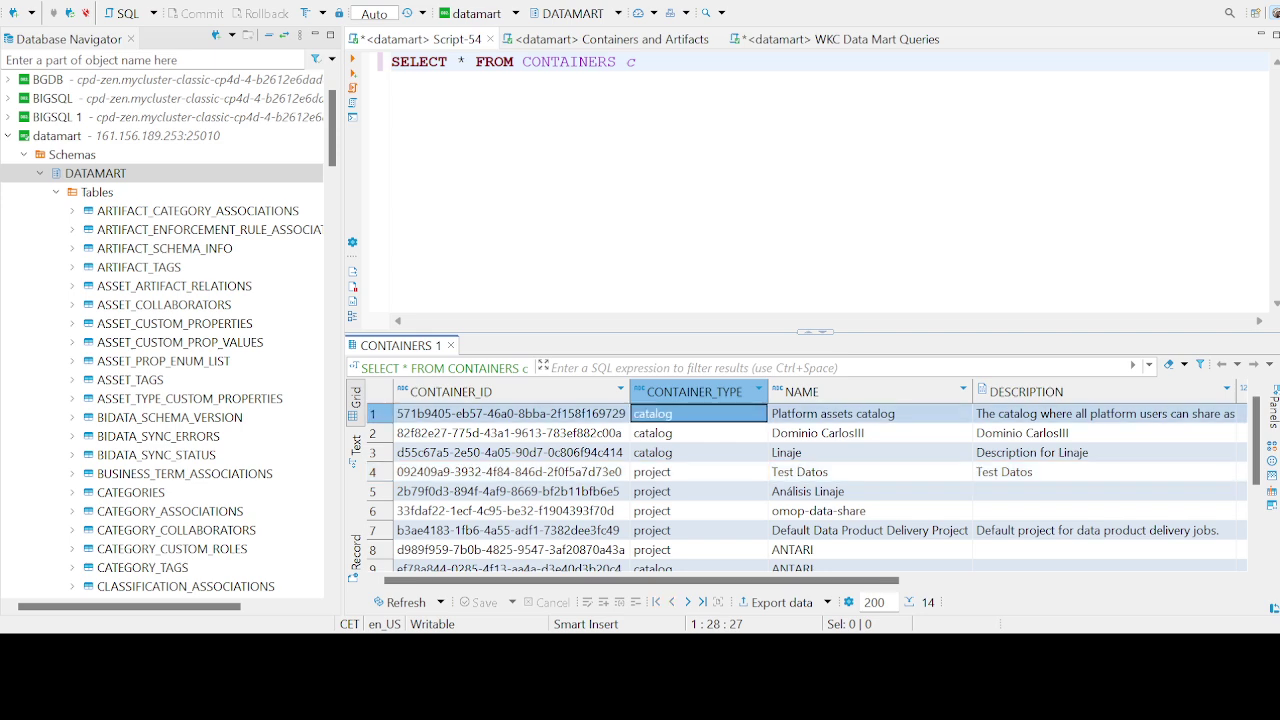
{"action": "left_click", "coordinate": [698, 472]}
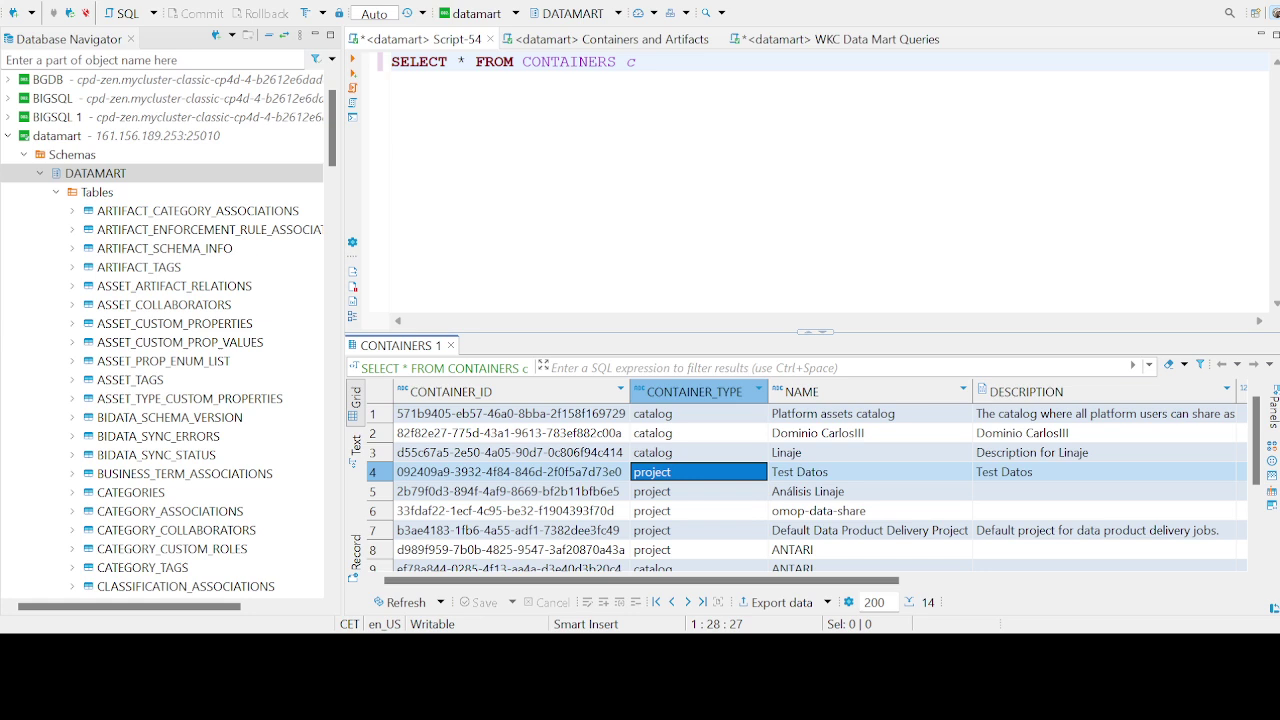
{"action": "left_click", "coordinate": [698, 452]}
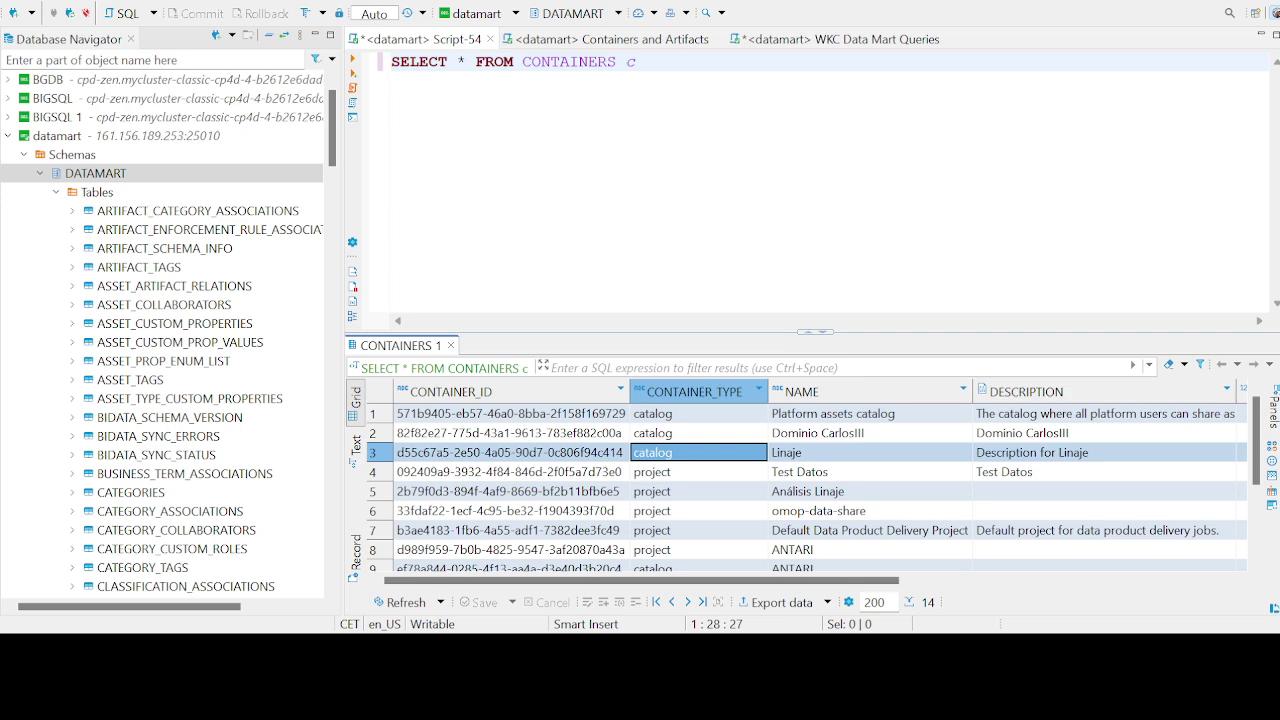
{"action": "left_click", "coordinate": [698, 471]}
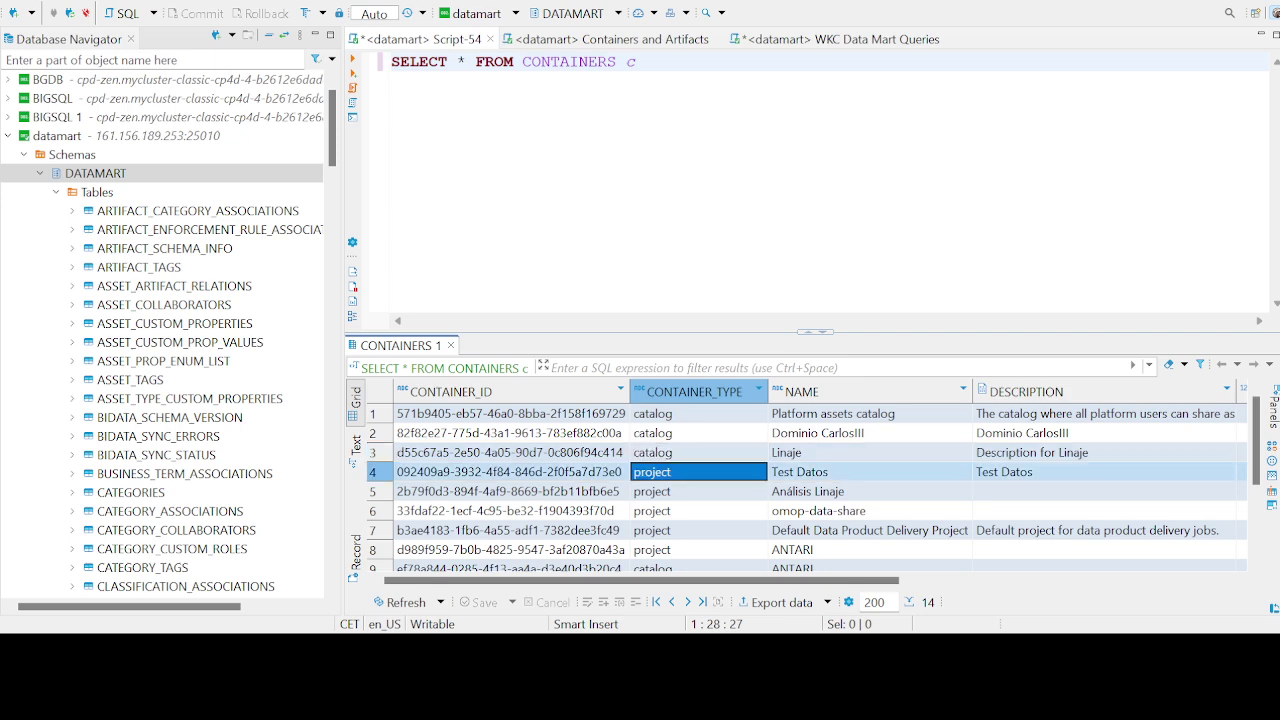
{"action": "left_click", "coordinate": [698, 452]}
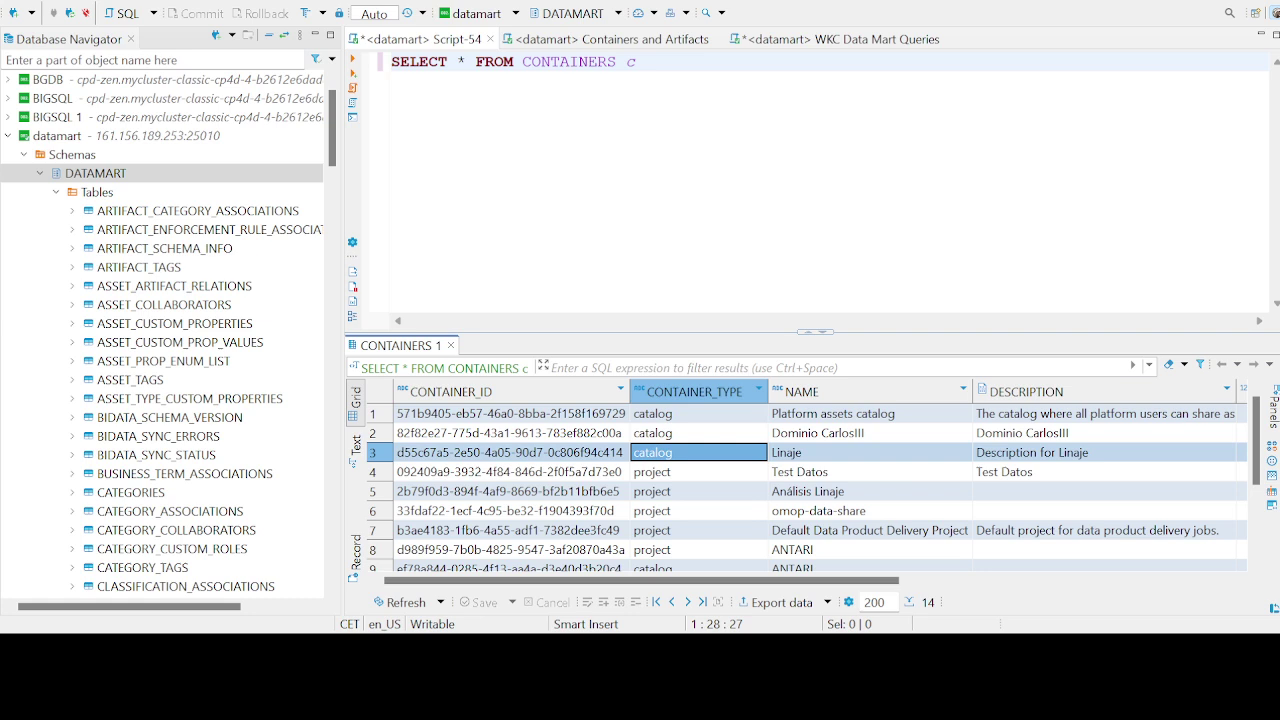
Review the container names in the results and check the container types of the two ANTARI entries.
{"action": "left_click", "coordinate": [869, 413]}
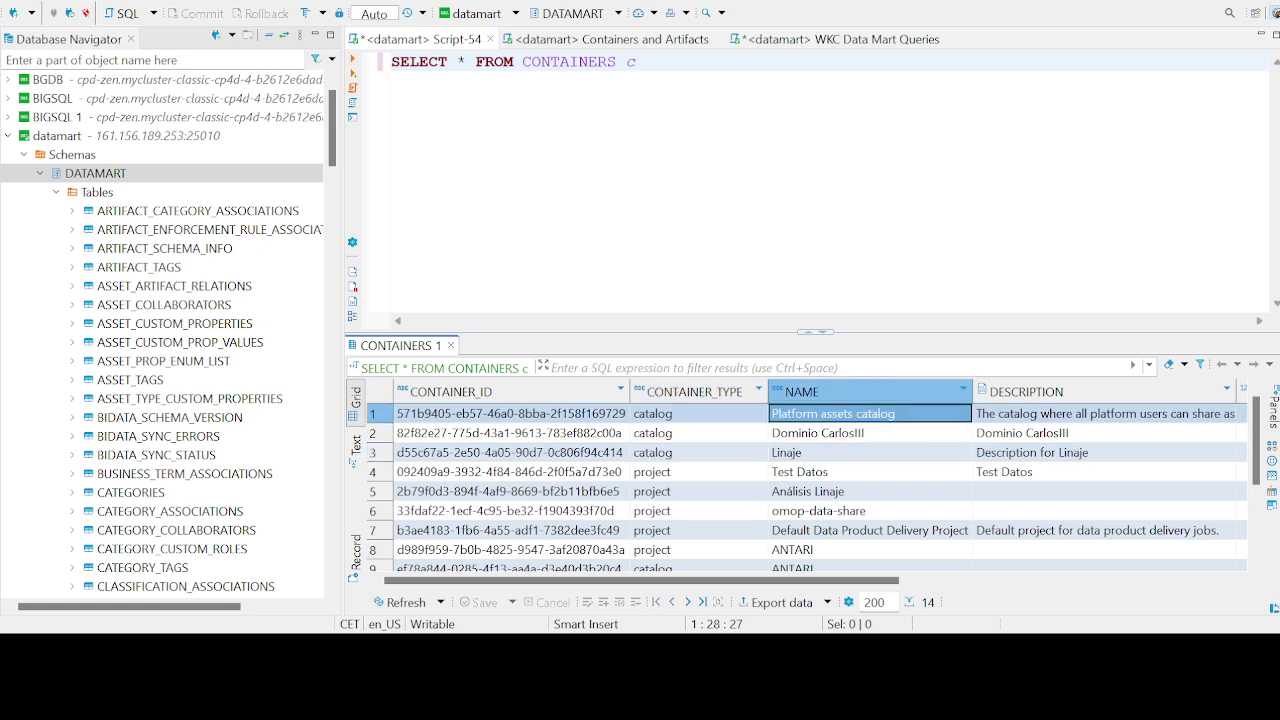
{"action": "left_click", "coordinate": [869, 452]}
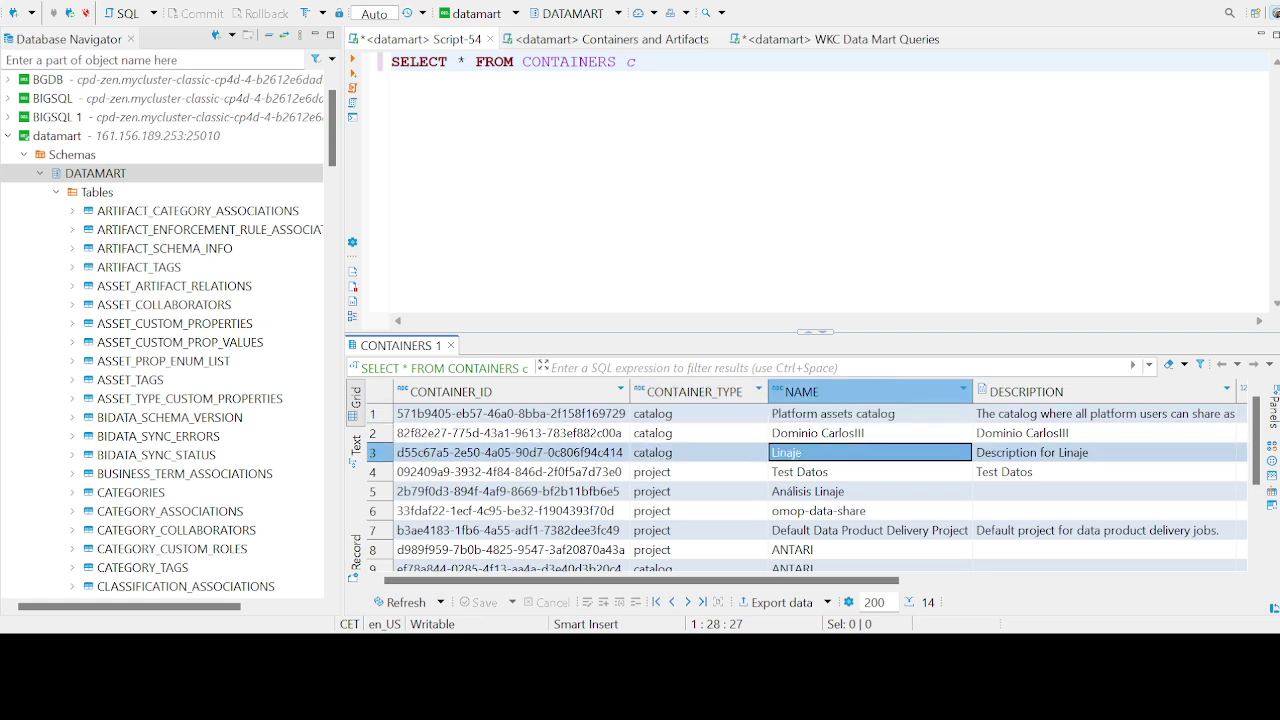
{"action": "left_click", "coordinate": [869, 471]}
{"action": "left_click", "coordinate": [869, 491]}
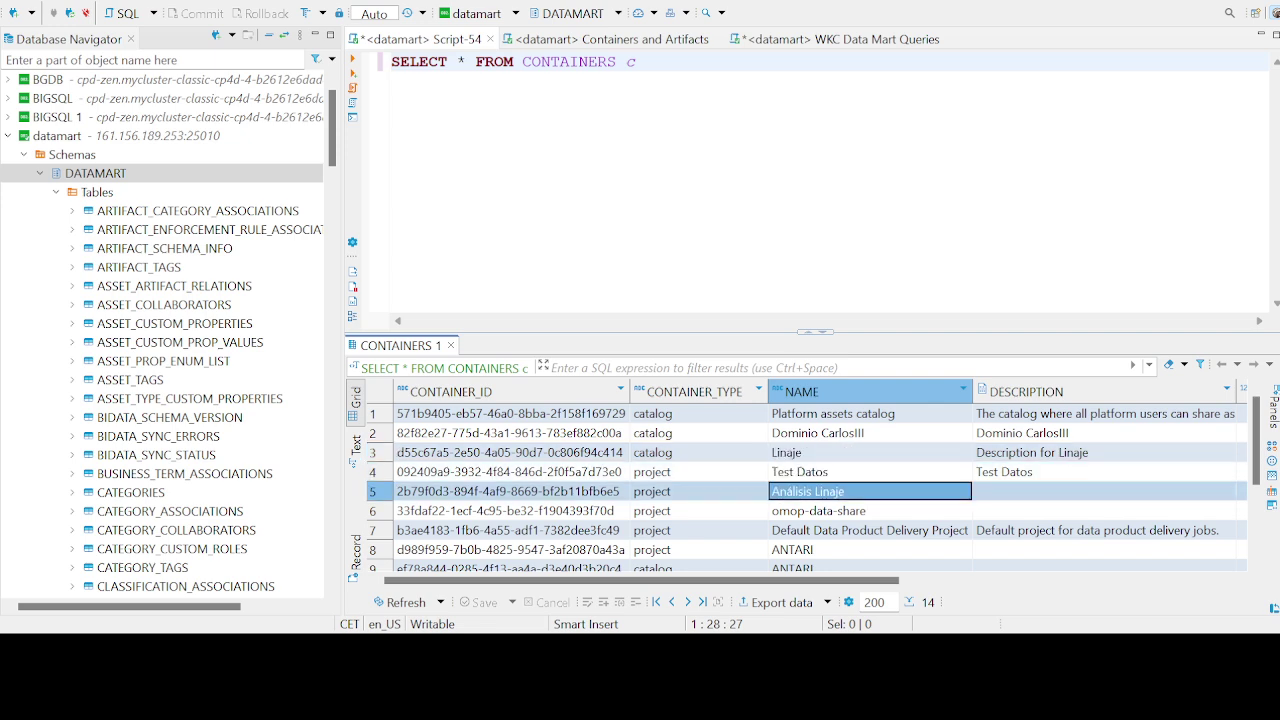
{"action": "scroll", "coordinate": [806, 484], "scroll_direction": "down", "scroll_amount": 1}
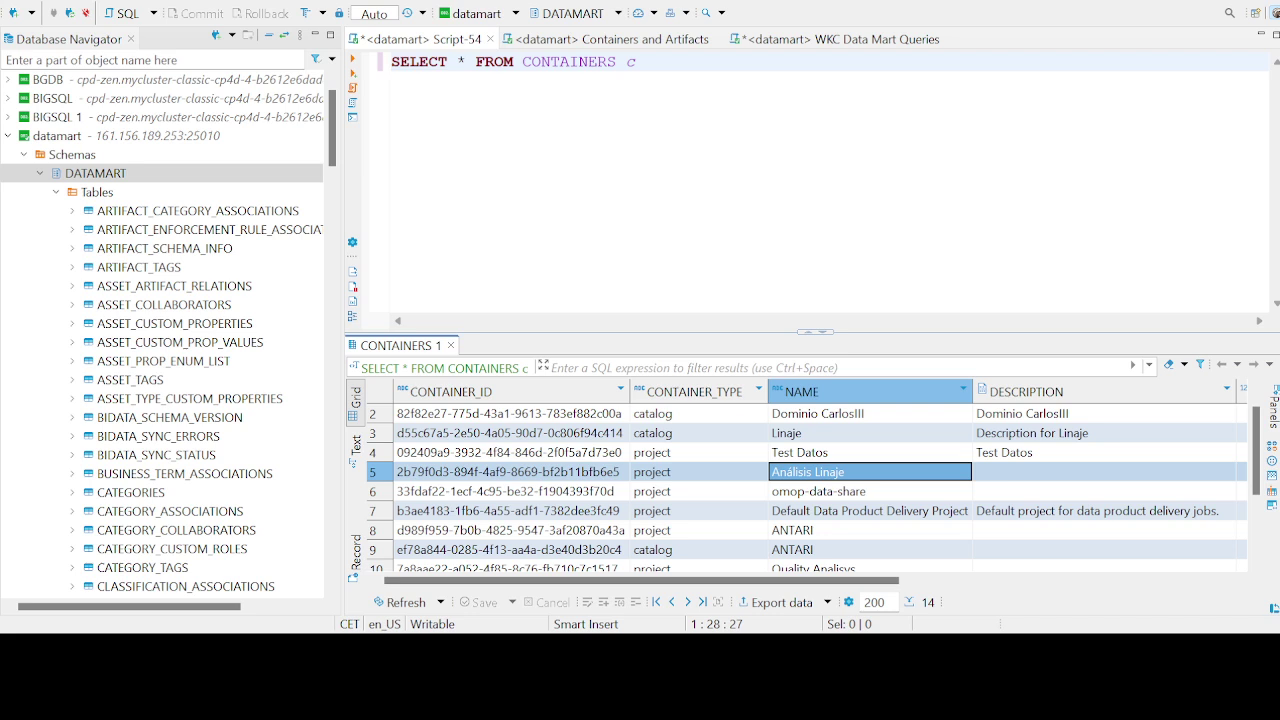
{"action": "left_click", "coordinate": [869, 530]}
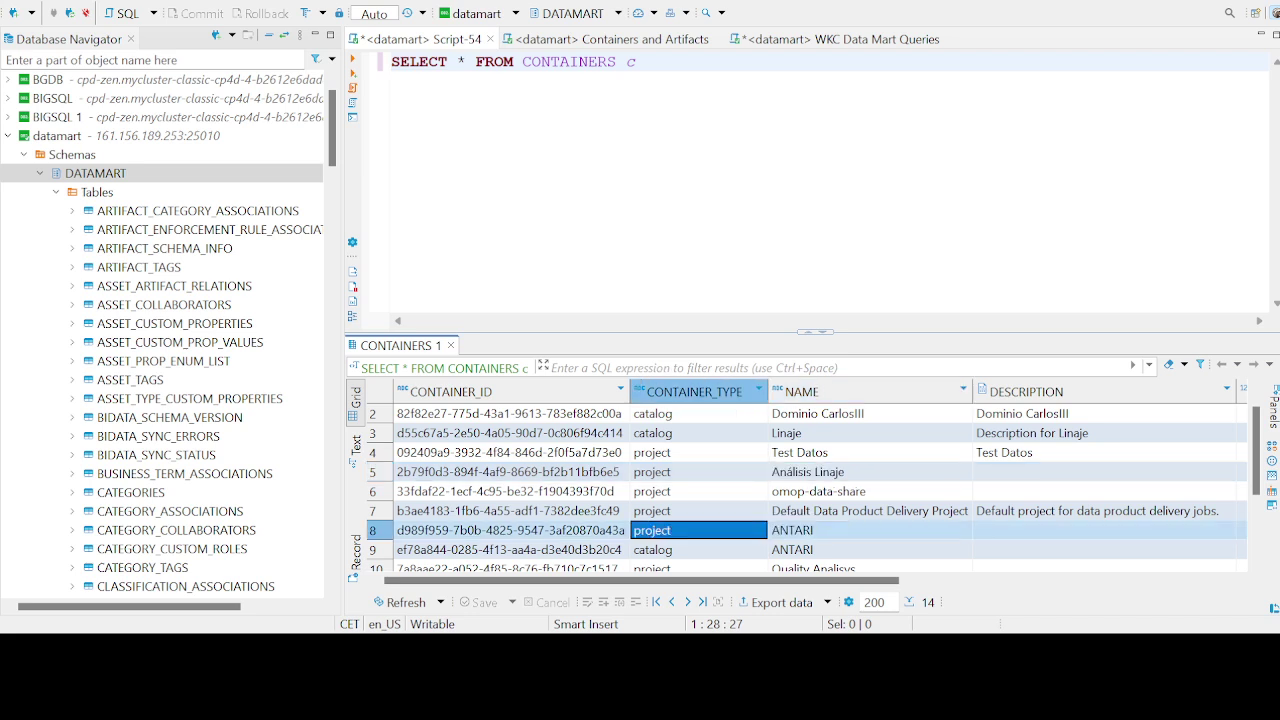
{"action": "left_click", "coordinate": [869, 549]}
{"action": "left_click", "coordinate": [698, 549]}
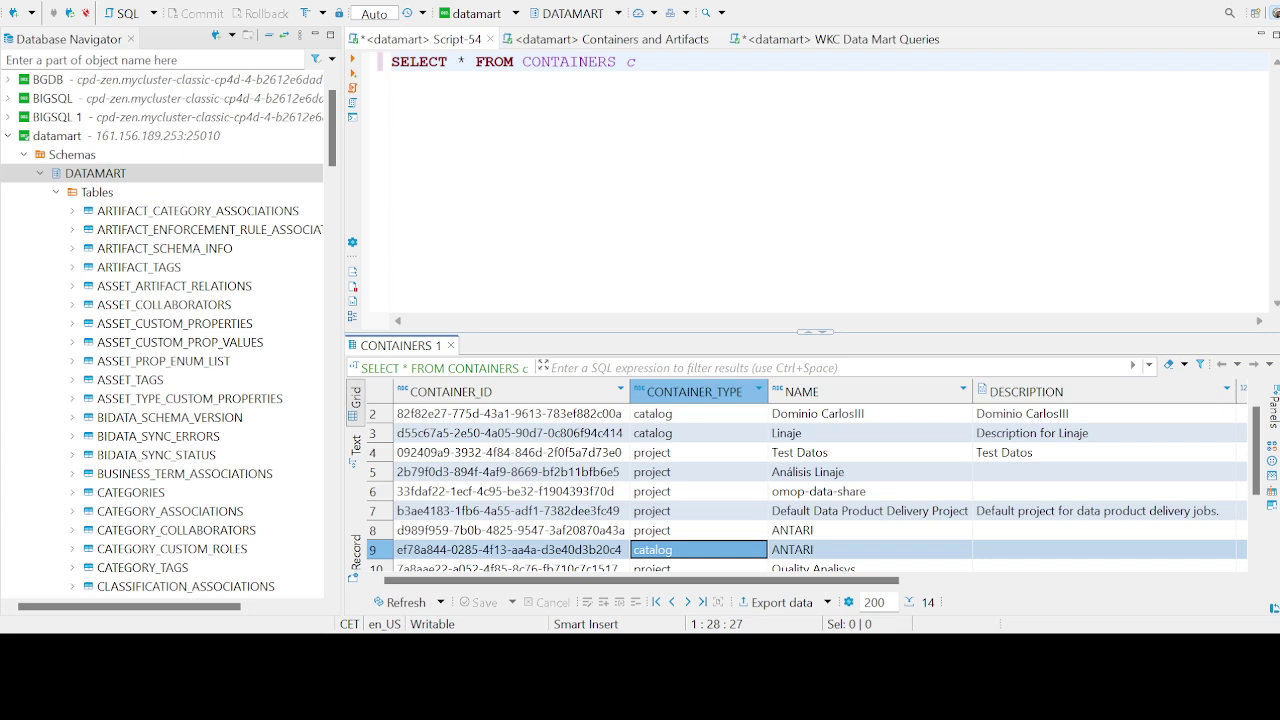
{"action": "scroll", "coordinate": [805, 487], "scroll_direction": "down", "scroll_amount": 2}
{"action": "scroll", "coordinate": [805, 487], "scroll_direction": "up", "scroll_amount": 3}
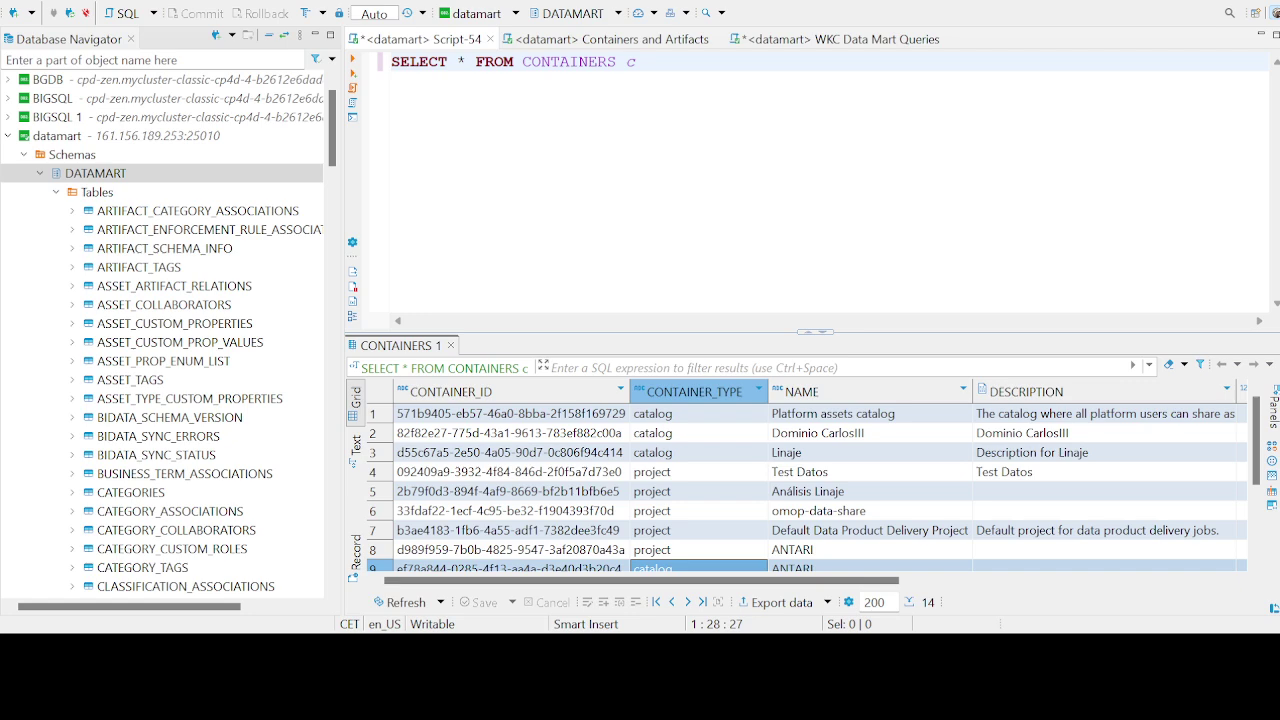
Find the USER_PROFILES table in the DATAMART schema, expand its columns and select the table.
{"action": "scroll", "coordinate": [170, 286], "scroll_direction": "down", "scroll_amount": 9}
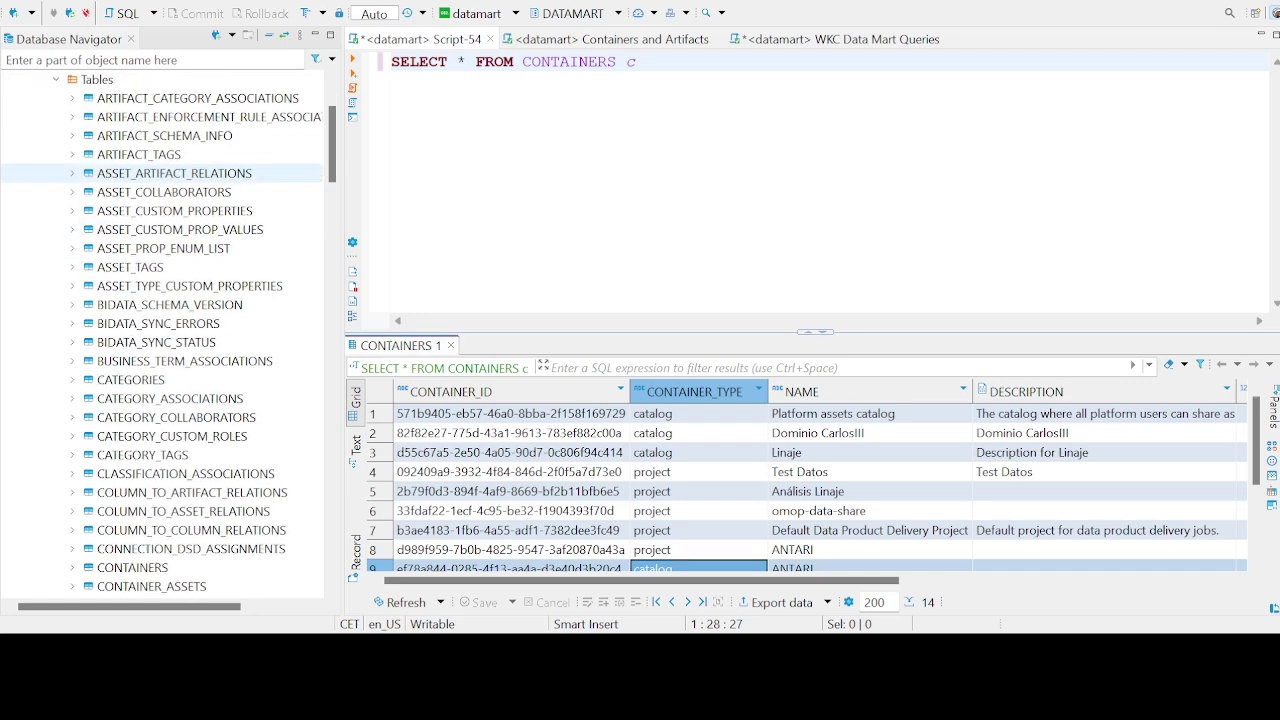
{"action": "scroll", "coordinate": [170, 286], "scroll_direction": "down", "scroll_amount": 6}
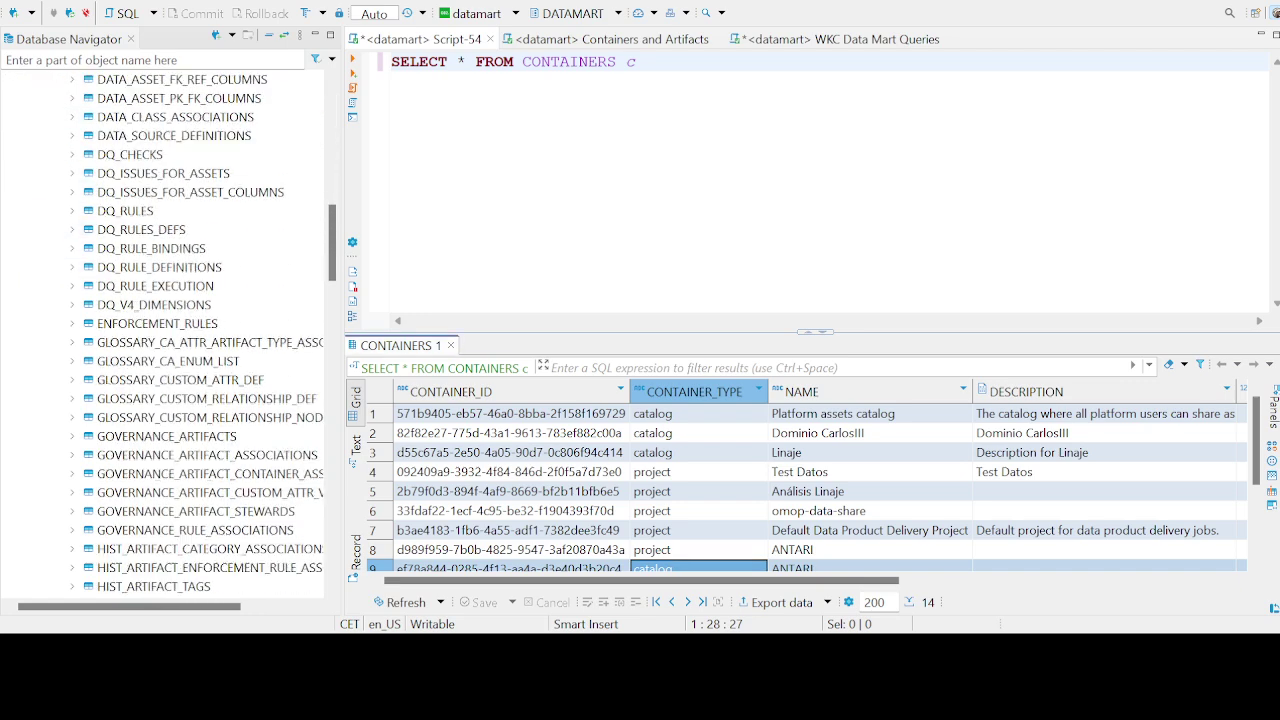
{"action": "scroll", "coordinate": [170, 286], "scroll_direction": "down", "scroll_amount": 15}
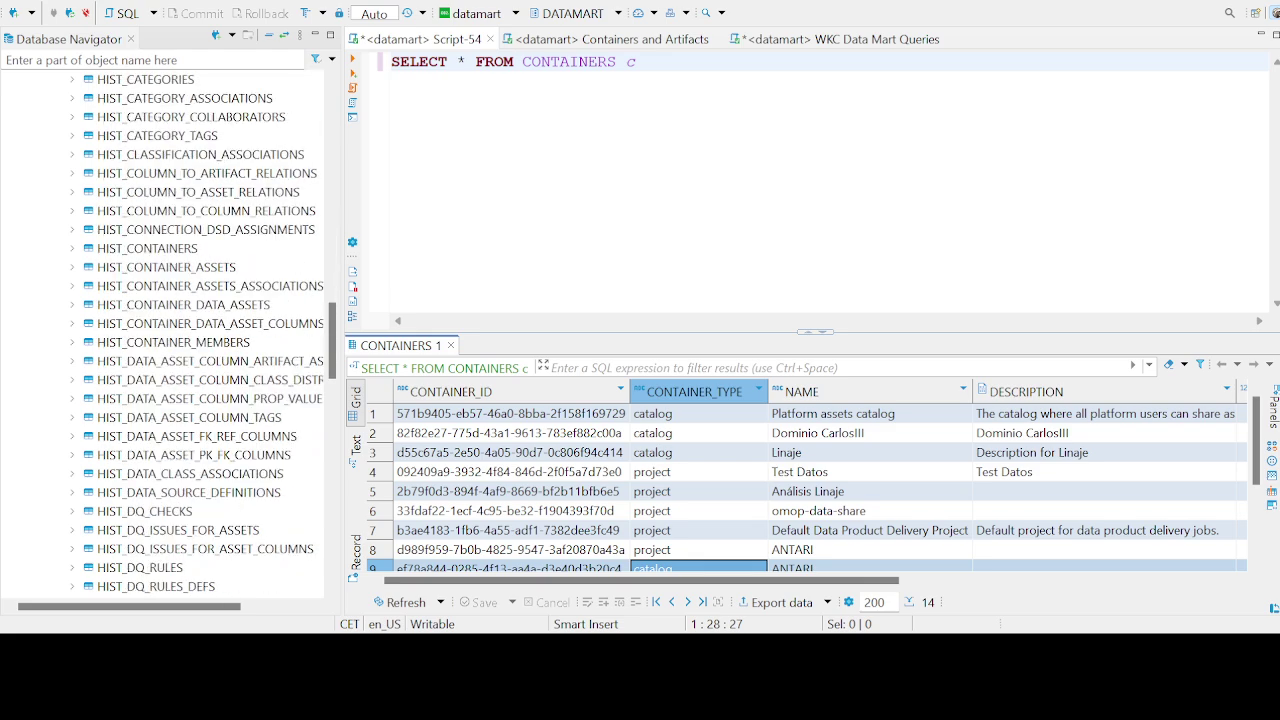
{"action": "scroll", "coordinate": [170, 286], "scroll_direction": "down", "scroll_amount": 5}
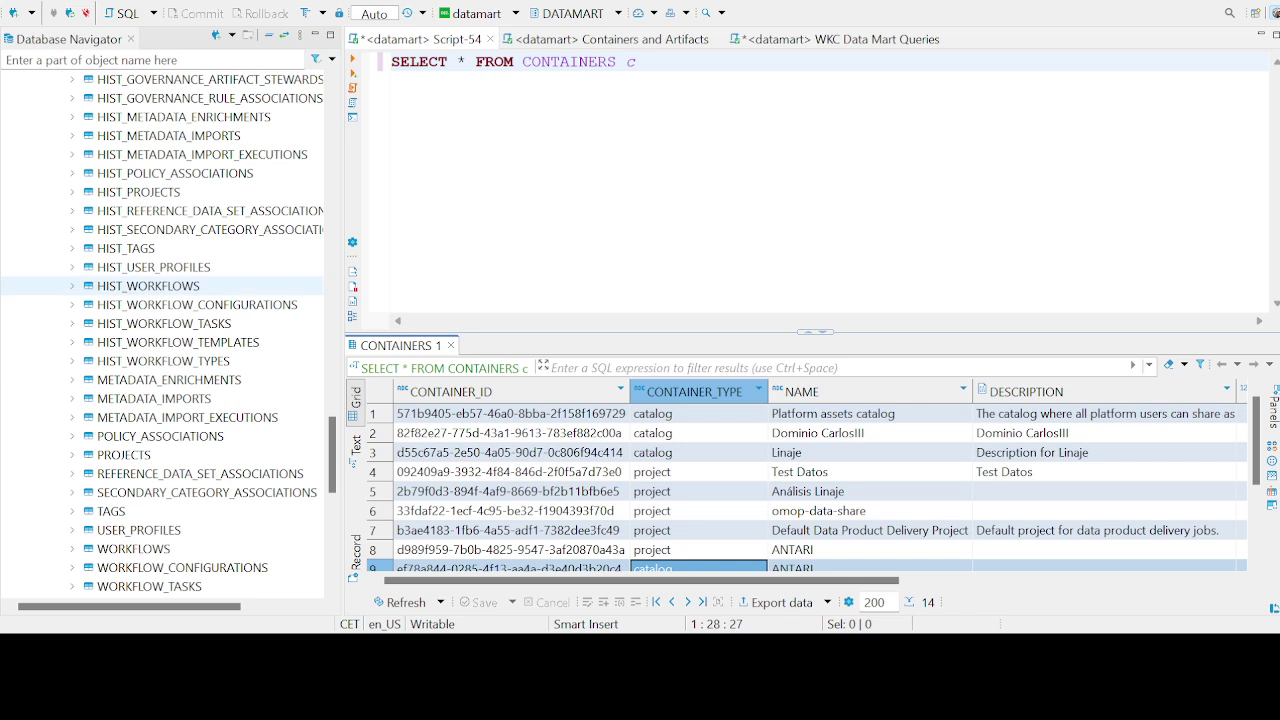
{"action": "scroll", "coordinate": [160, 445], "scroll_direction": "down", "scroll_amount": 1}
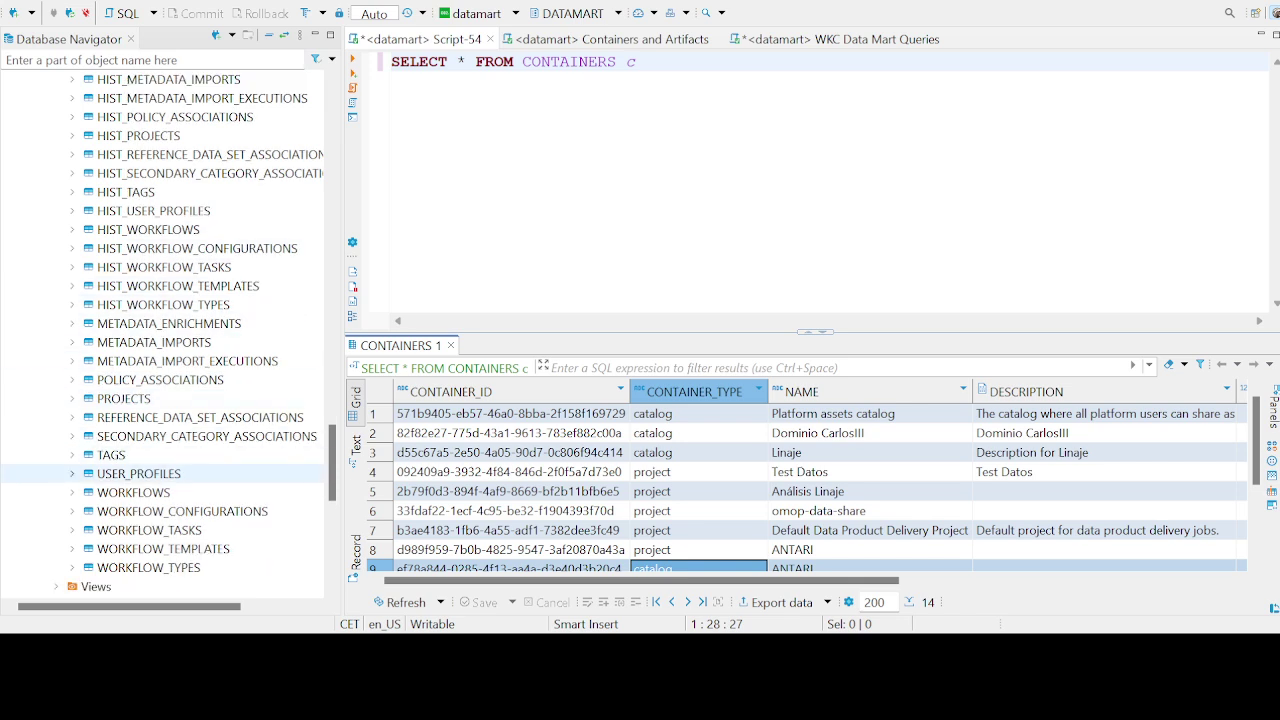
{"action": "left_click", "coordinate": [72, 473]}
{"action": "left_click", "coordinate": [88, 492]}
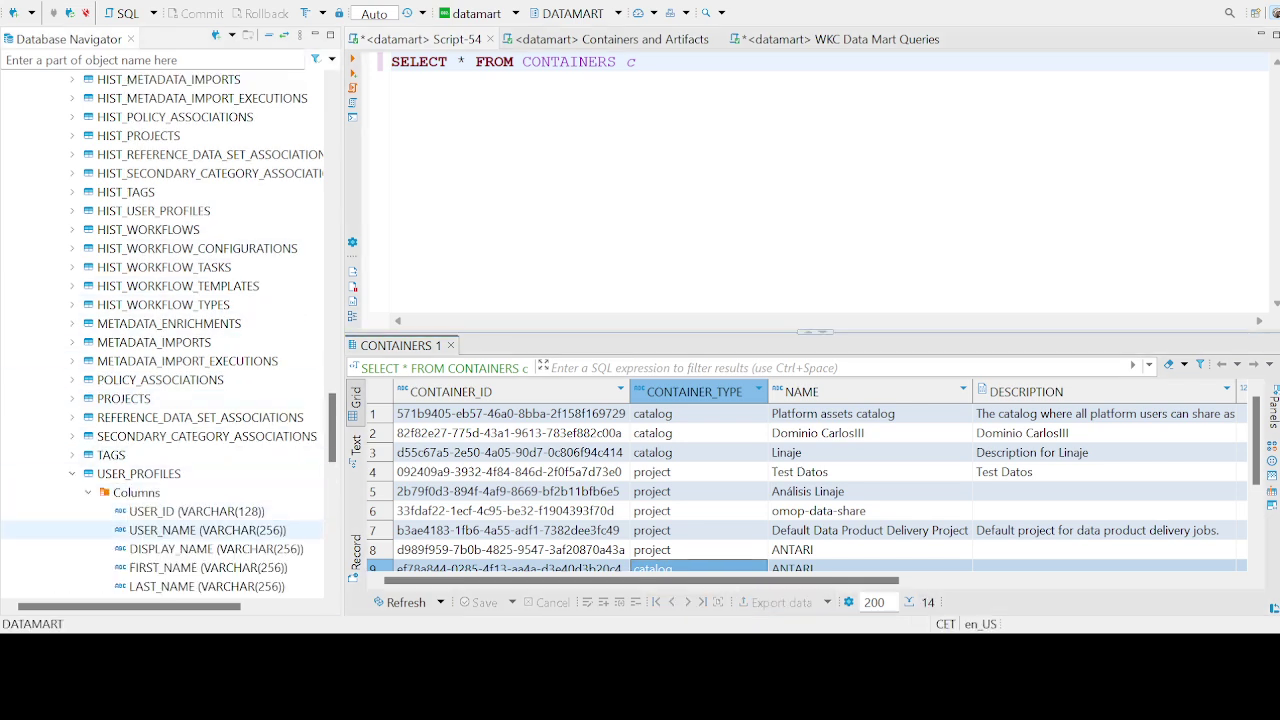
{"action": "left_click", "coordinate": [139, 473]}
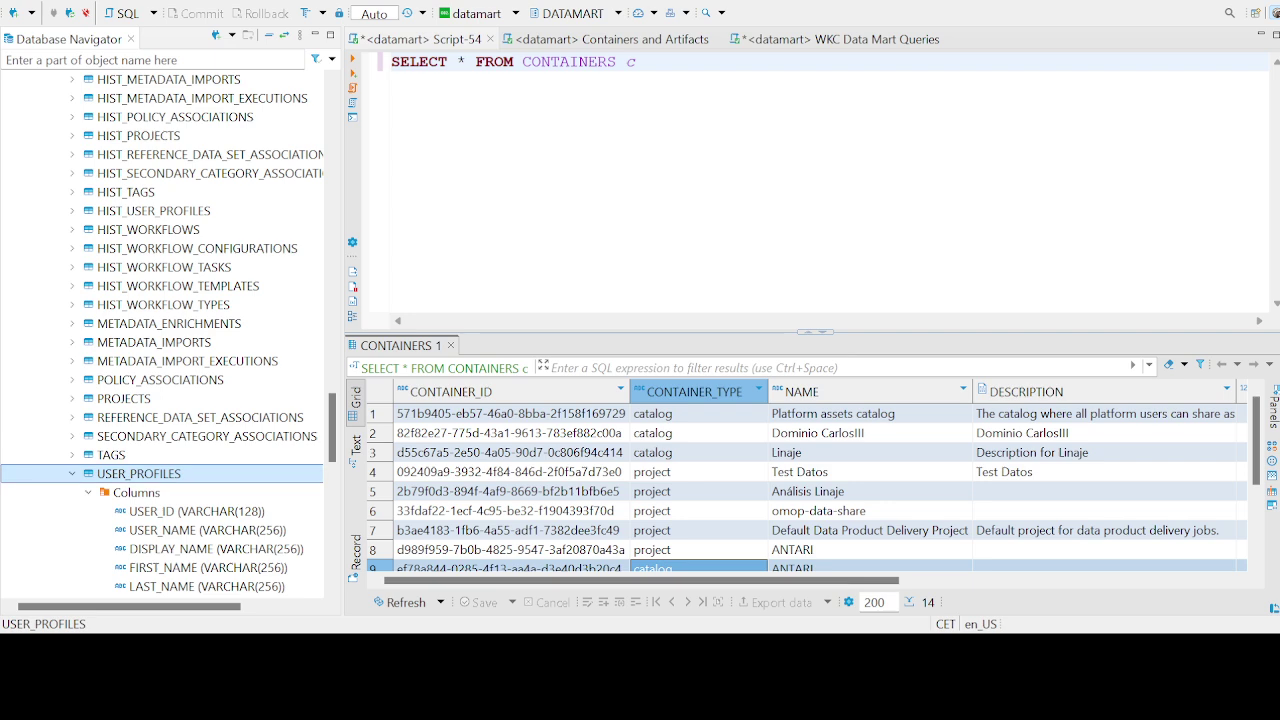
Open the data of the USER_PROFILES table and review the user records.
{"action": "key", "text": "Return"}
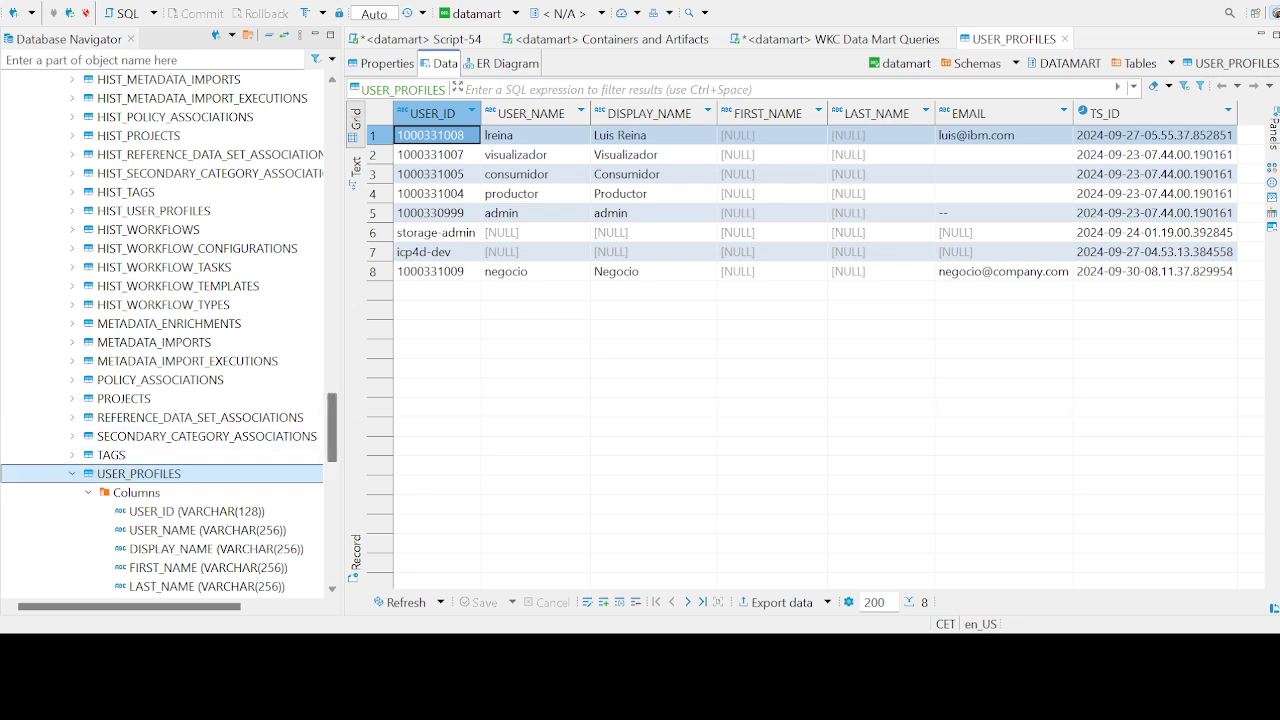
{"action": "left_click", "coordinate": [332, 589]}
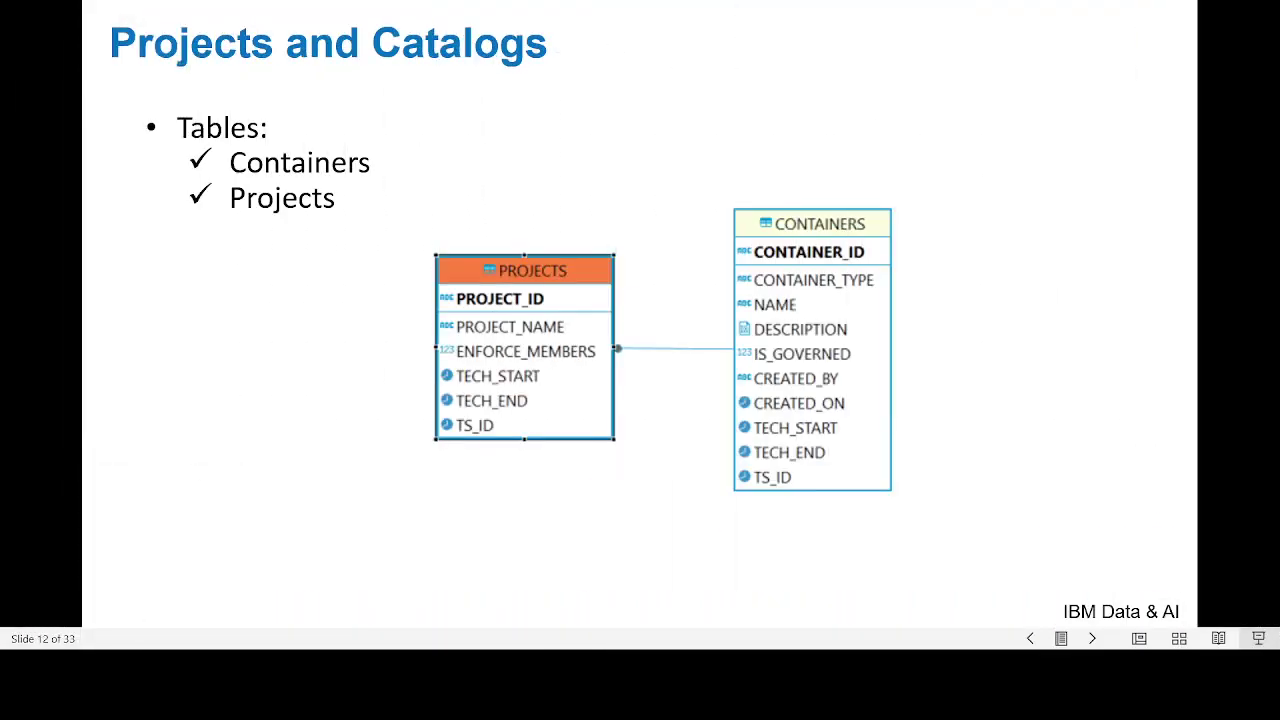
{"action": "key", "text": "Right"}
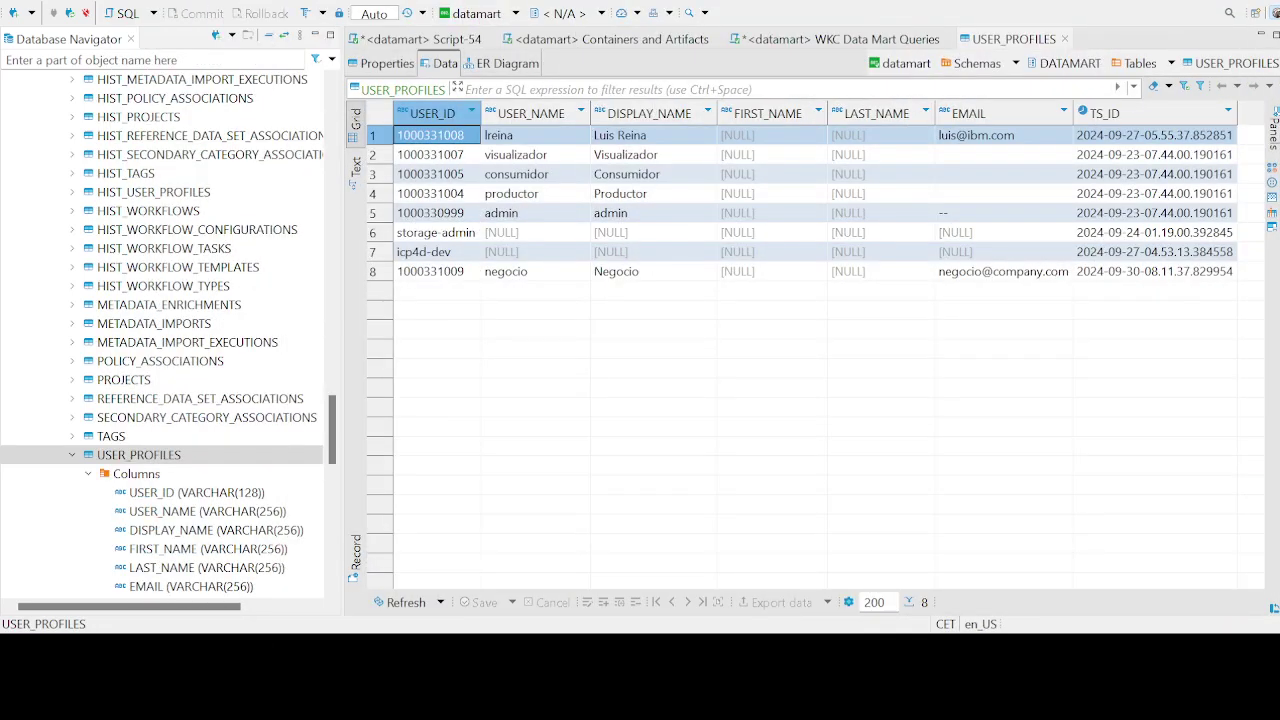
Return to Script-54 and add and run the query SELECT * FROM CONTAINER_ASSETS ca below the existing statement.
{"action": "left_click", "coordinate": [421, 38]}
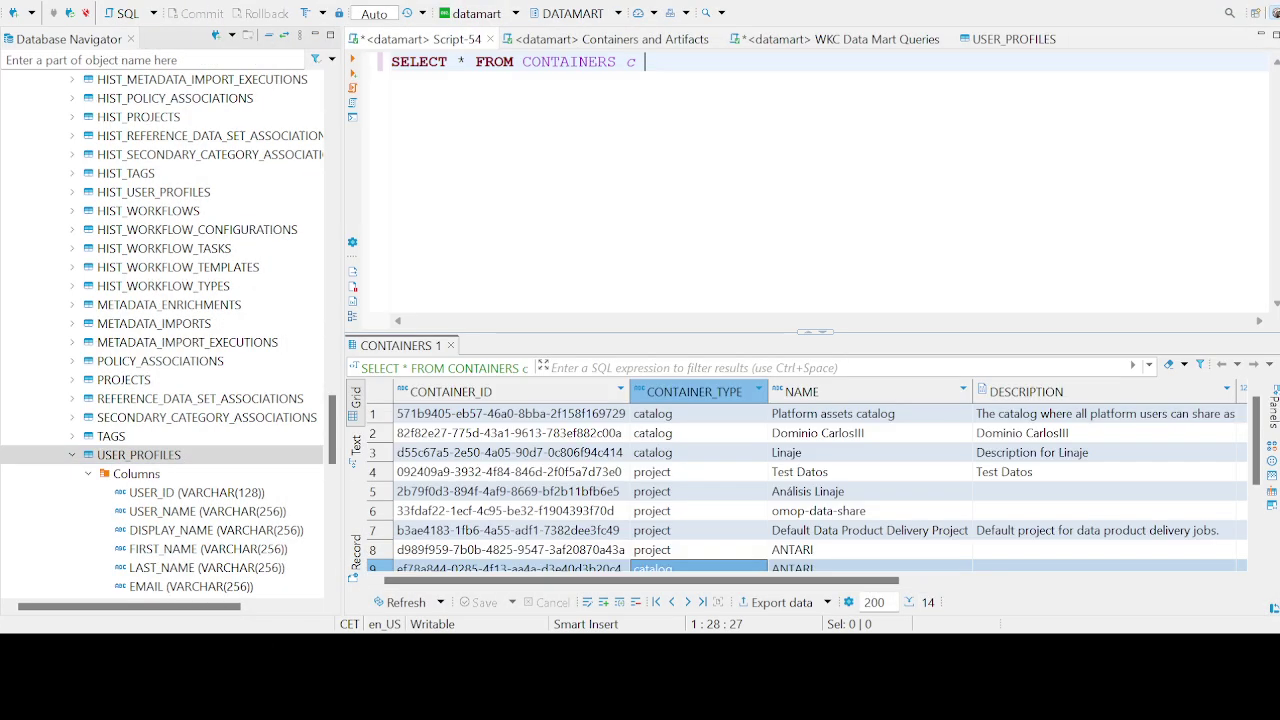
{"action": "key", "text": "Return"}
{"action": "key", "text": "Return"}
{"action": "type", "text": "se"}
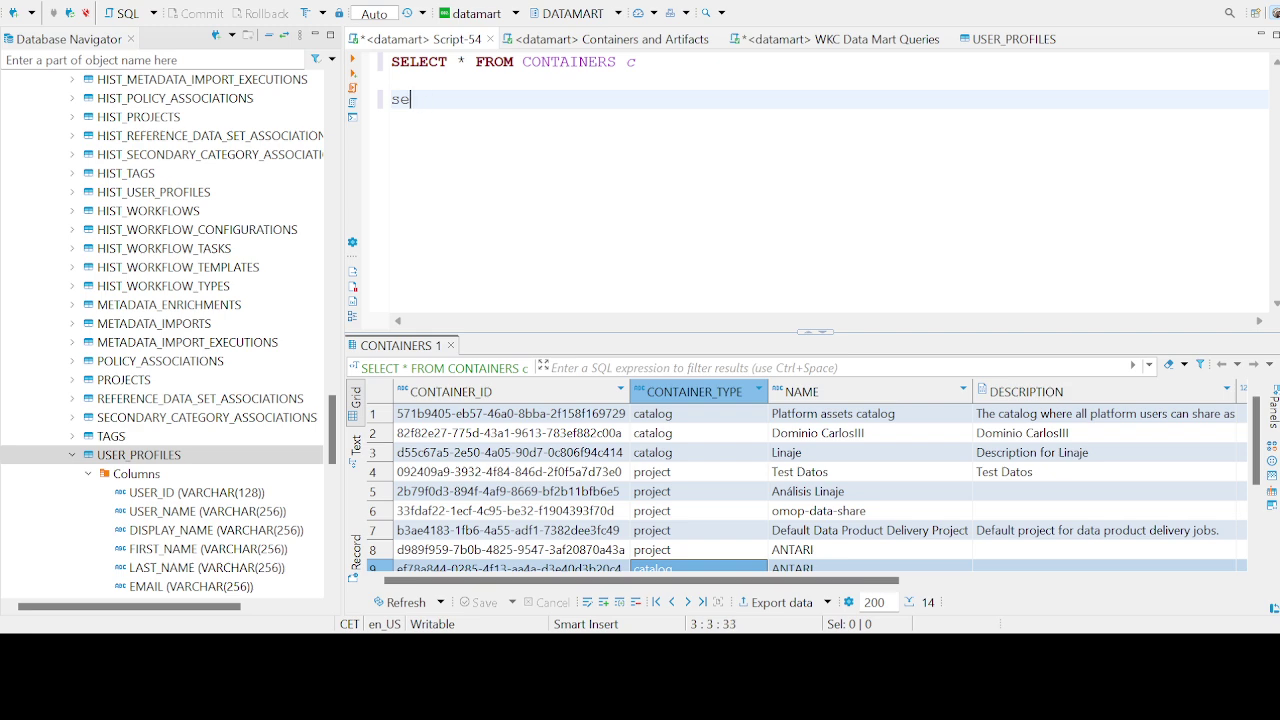
{"action": "type", "text": "lect * from cain"}
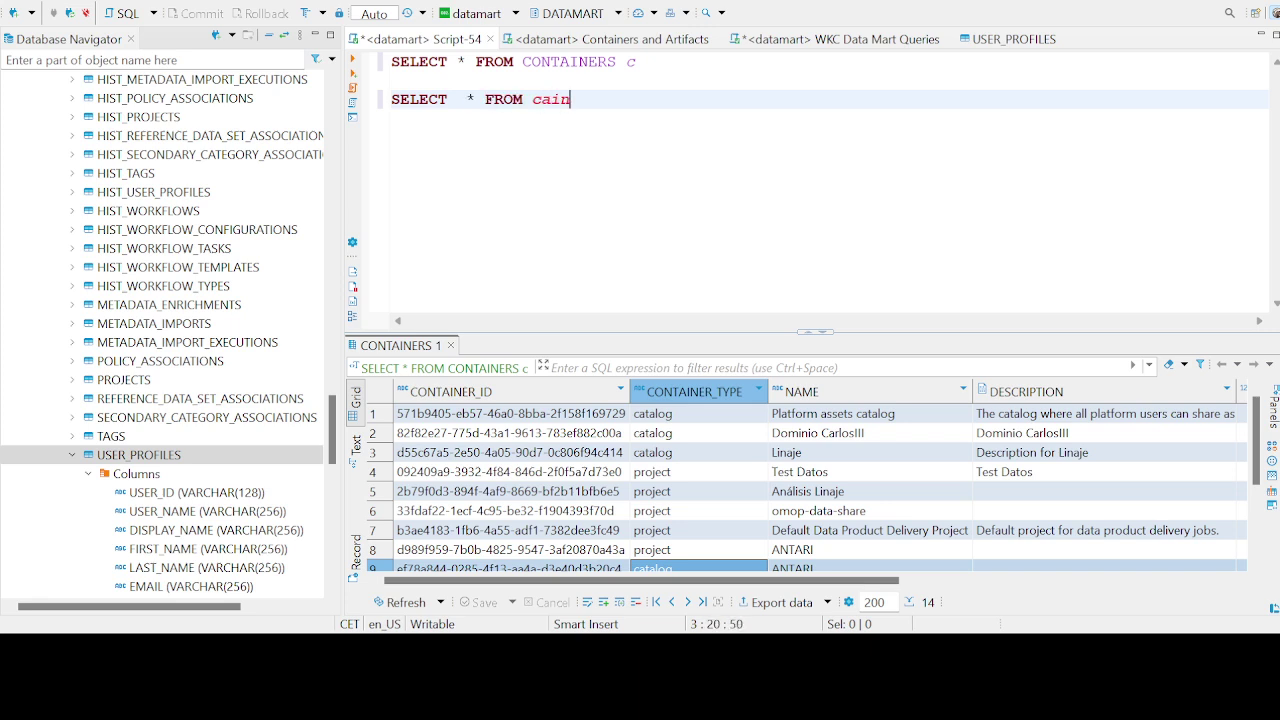
{"action": "key", "text": "Return"}
{"action": "key", "text": "ctrl+Return"}
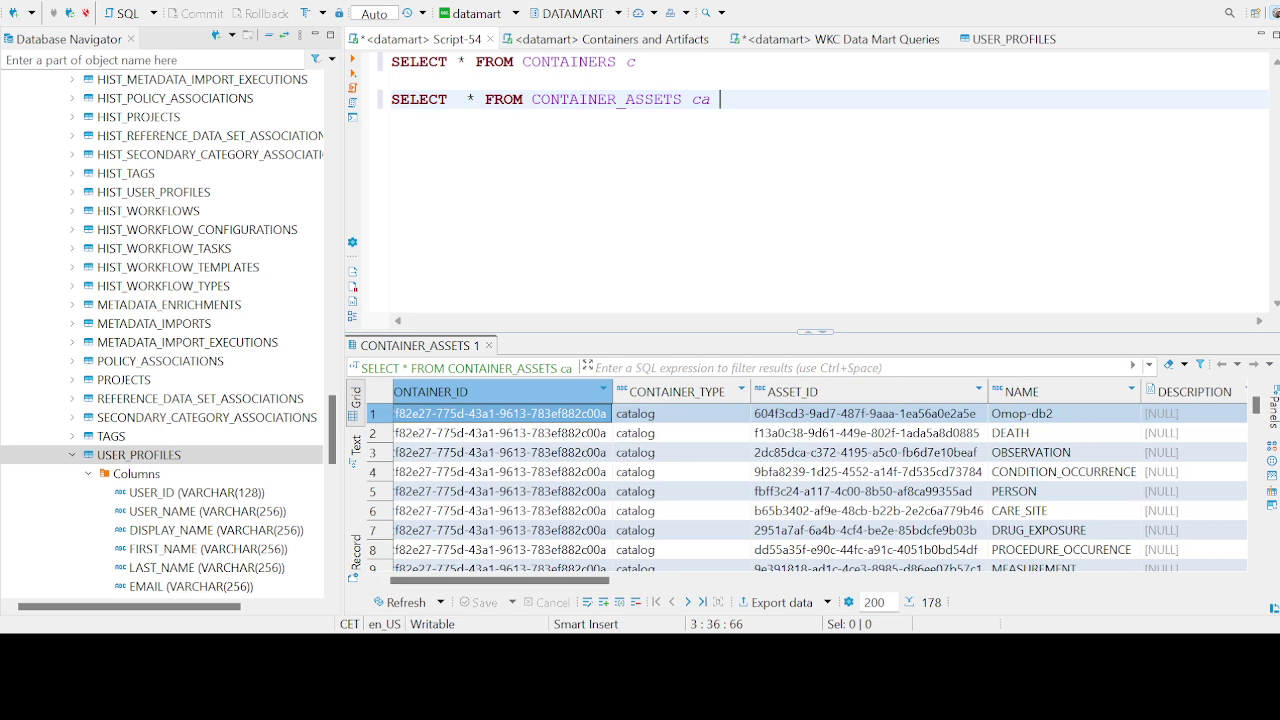
Change the CONTAINER_ASSETS query to select distinct ca.ASSET_TYPE instead of all columns and run it.
{"action": "scroll", "coordinate": [816, 480], "scroll_direction": "right", "scroll_amount": 5}
{"action": "scroll", "coordinate": [816, 480], "scroll_direction": "right", "scroll_amount": 3}
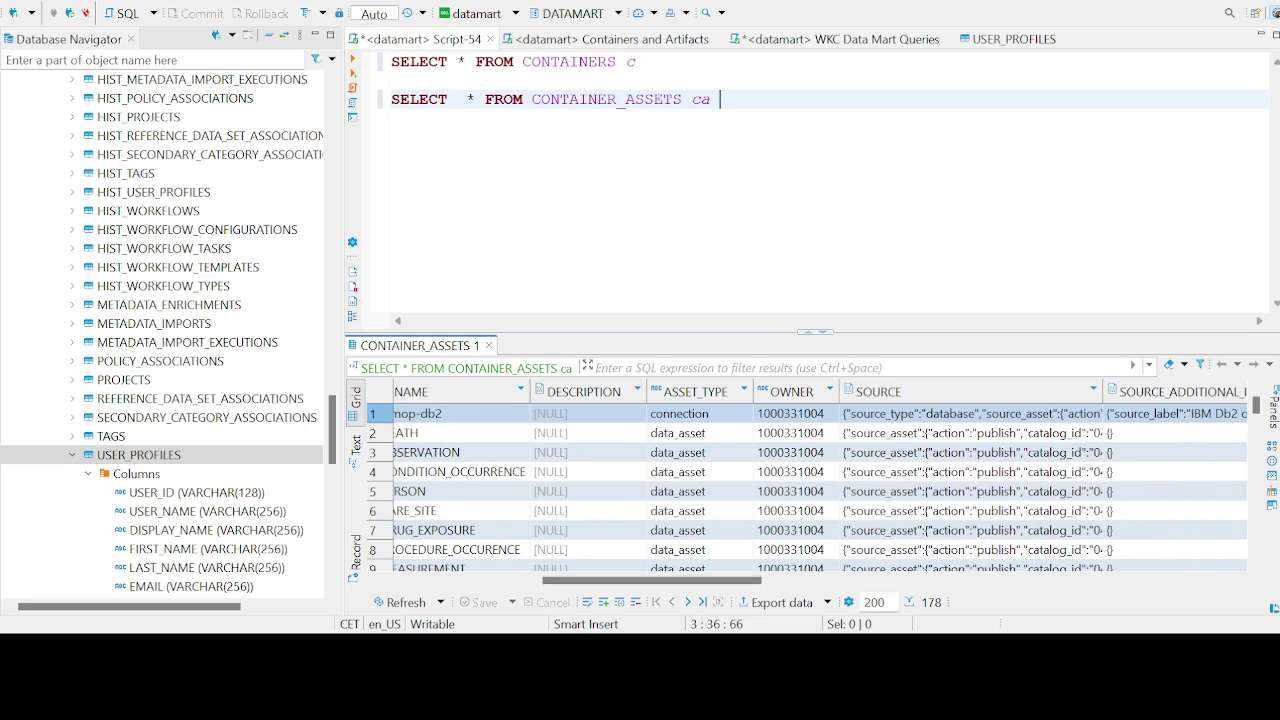
{"action": "left_click", "coordinate": [475, 99]}
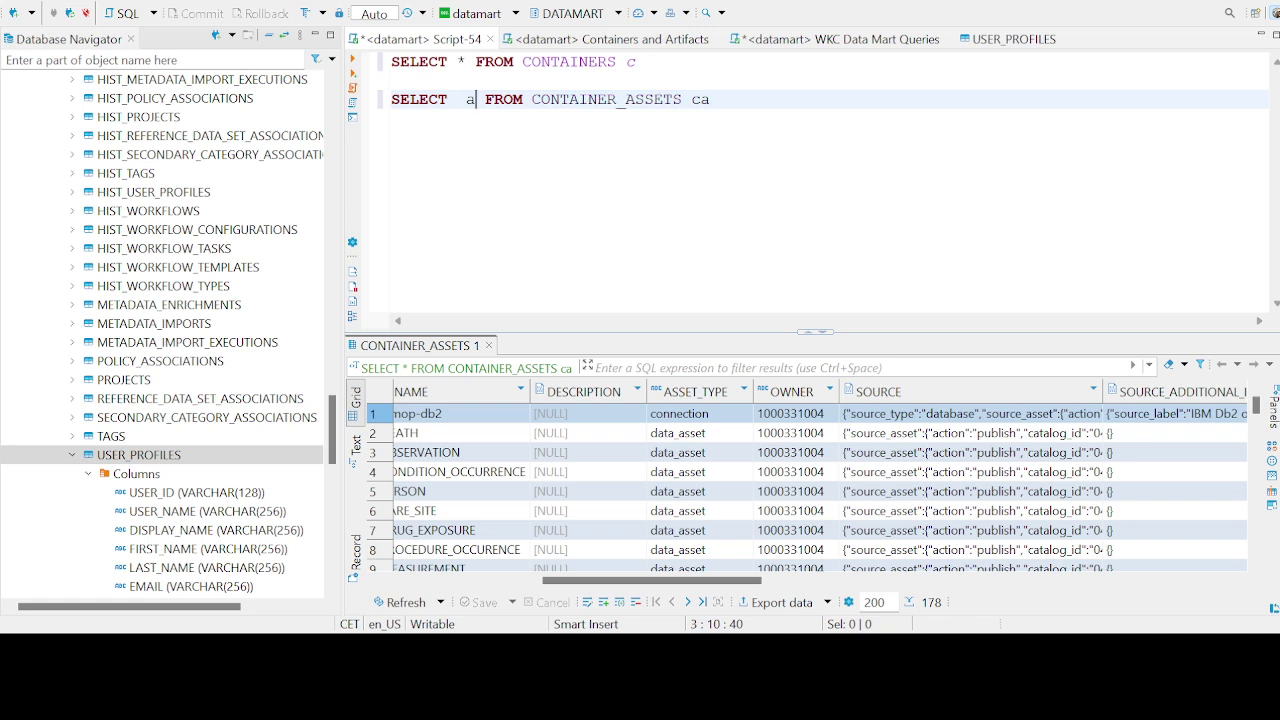
{"action": "key", "text": "BackSpace"}
{"action": "type", "text": "ca.as"}
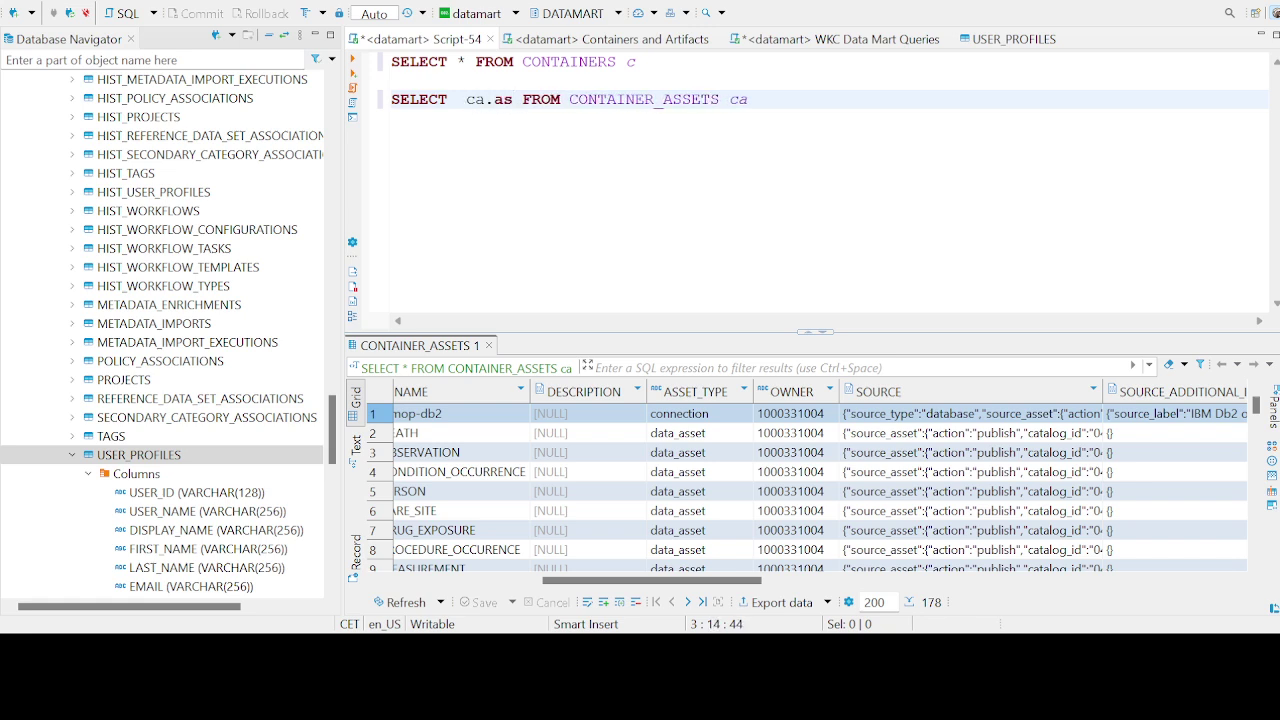
{"action": "key", "text": "ctrl+space"}
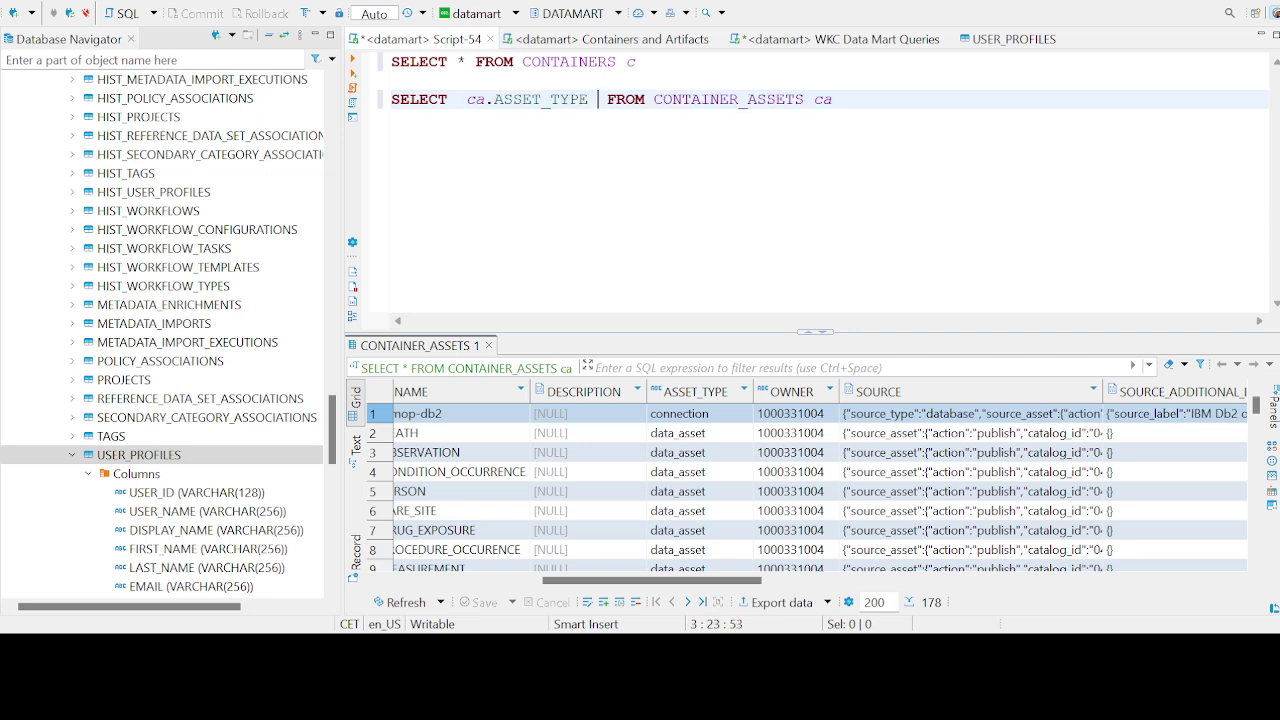
{"action": "left_click", "coordinate": [458, 99]}
{"action": "type", "text": "distinct"}
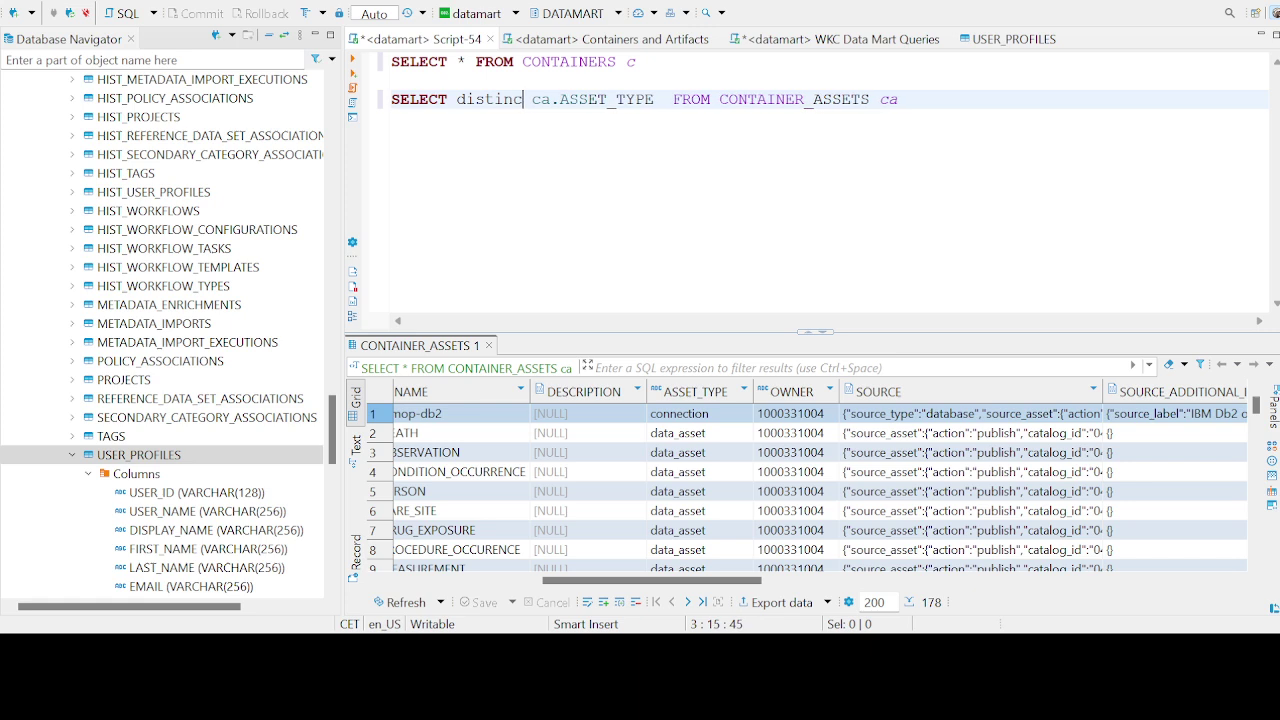
{"action": "key", "text": "ctrl+Return"}
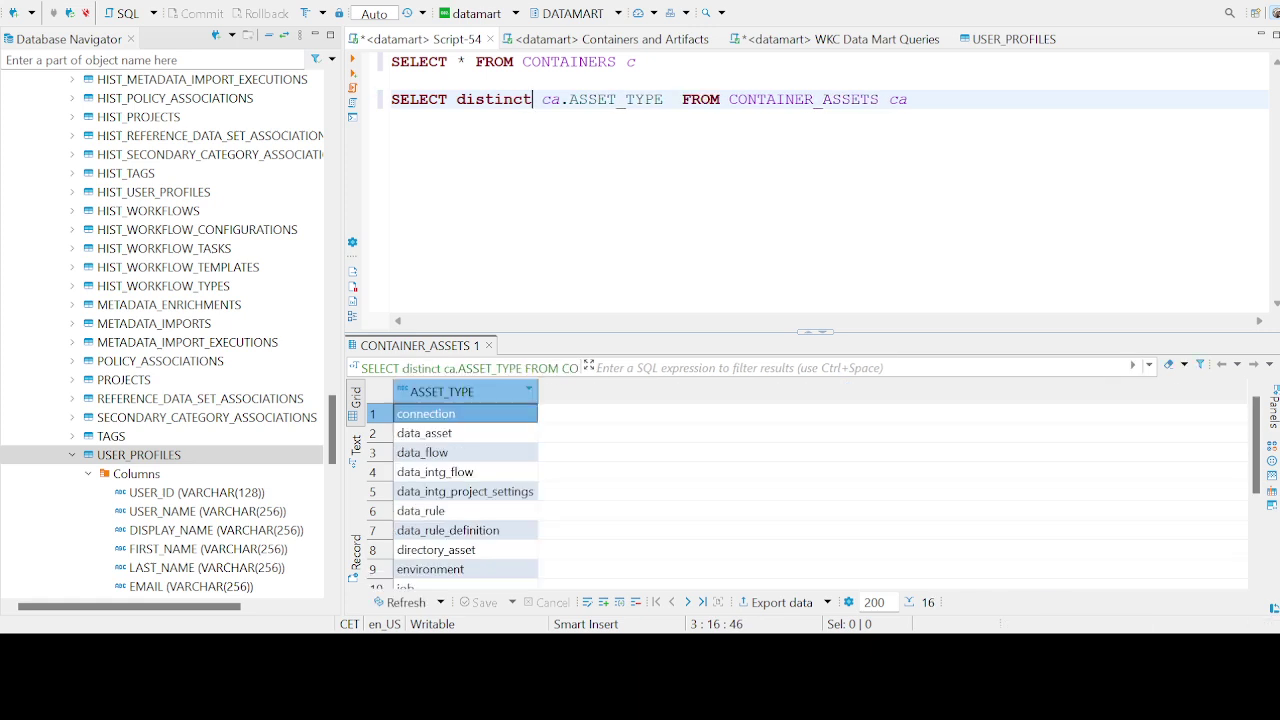
Examine the distinct asset types in the results, including data_rule, metadata_import and metadata_enrichment_area.
{"action": "key", "text": "Home"}
{"action": "key", "text": "shift+Right"}
{"action": "scroll", "coordinate": [465, 490], "scroll_direction": "down", "scroll_amount": 1}
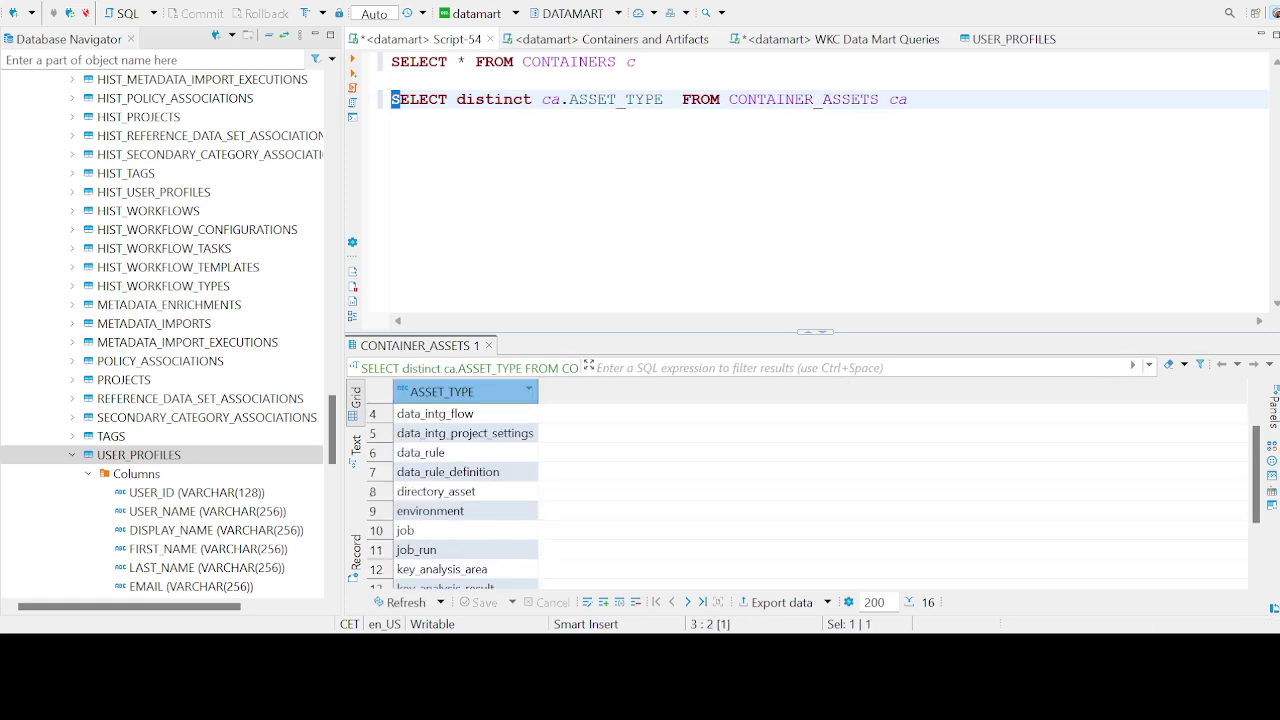
{"action": "left_click", "coordinate": [440, 452]}
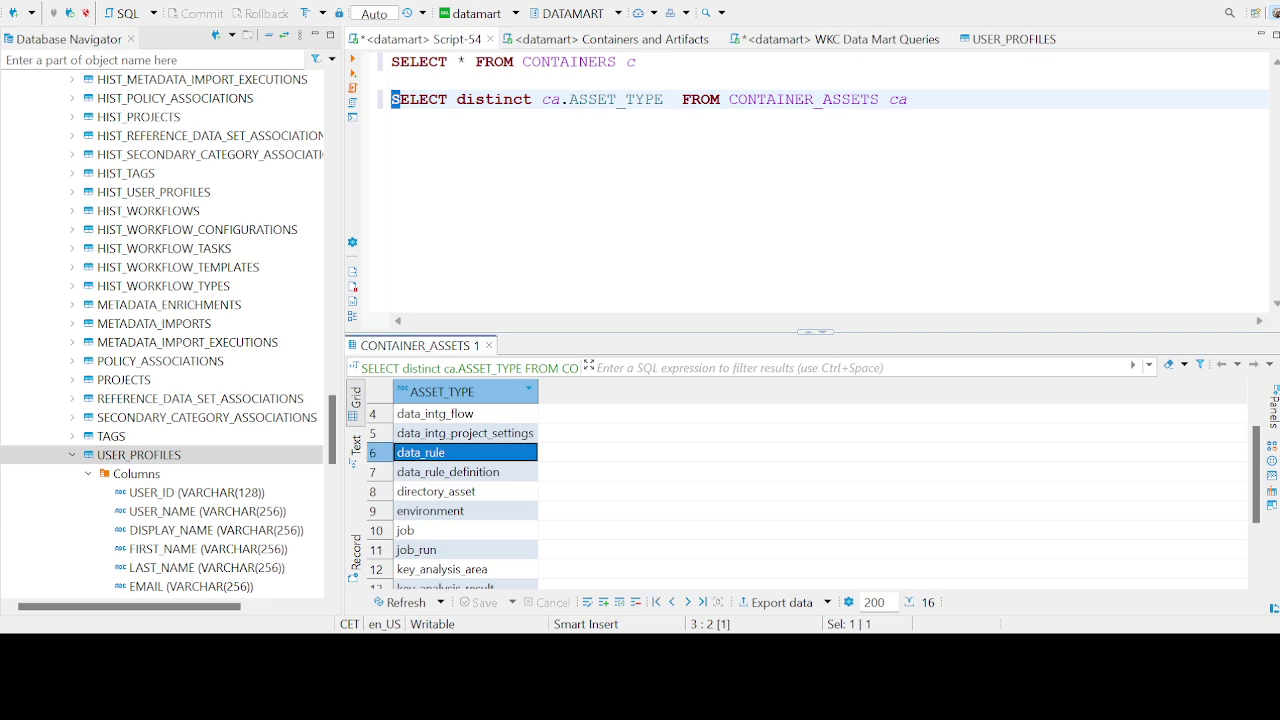
{"action": "left_click", "coordinate": [440, 530]}
{"action": "scroll", "coordinate": [465, 480], "scroll_direction": "down", "scroll_amount": 2}
{"action": "left_click", "coordinate": [440, 530]}
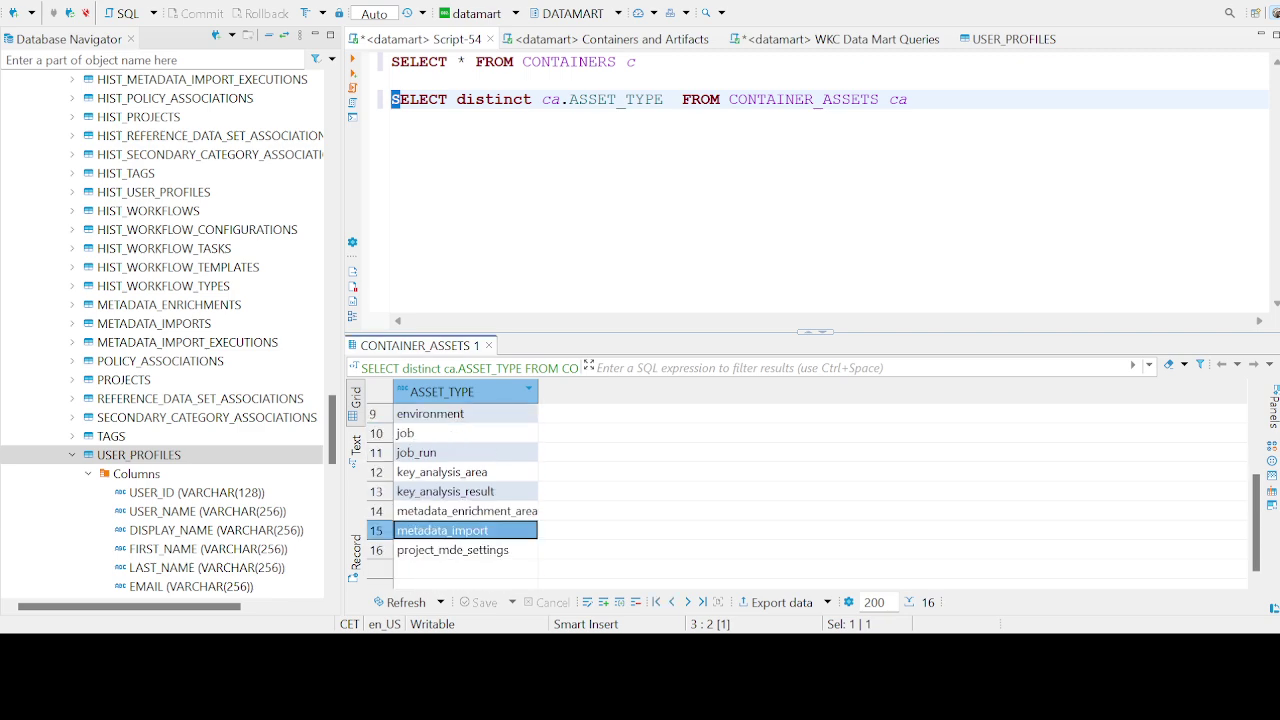
{"action": "left_click", "coordinate": [466, 511]}
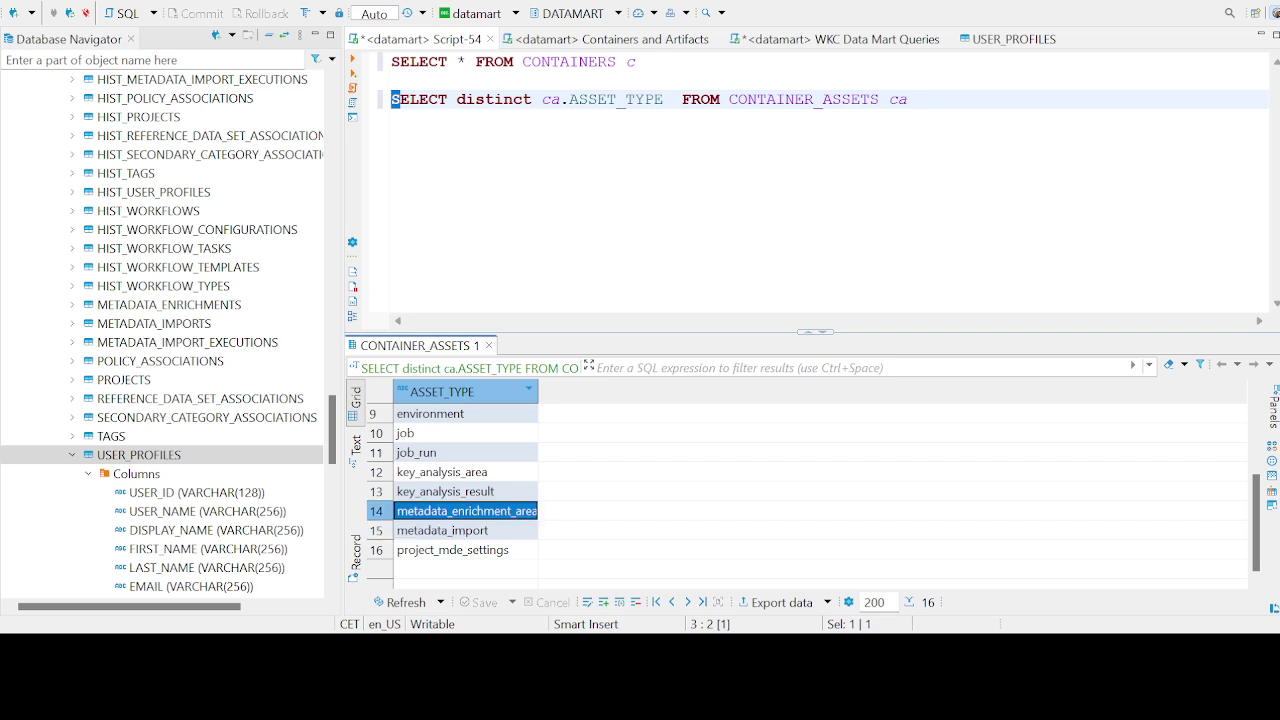
{"action": "scroll", "coordinate": [465, 480], "scroll_direction": "up", "scroll_amount": 3}
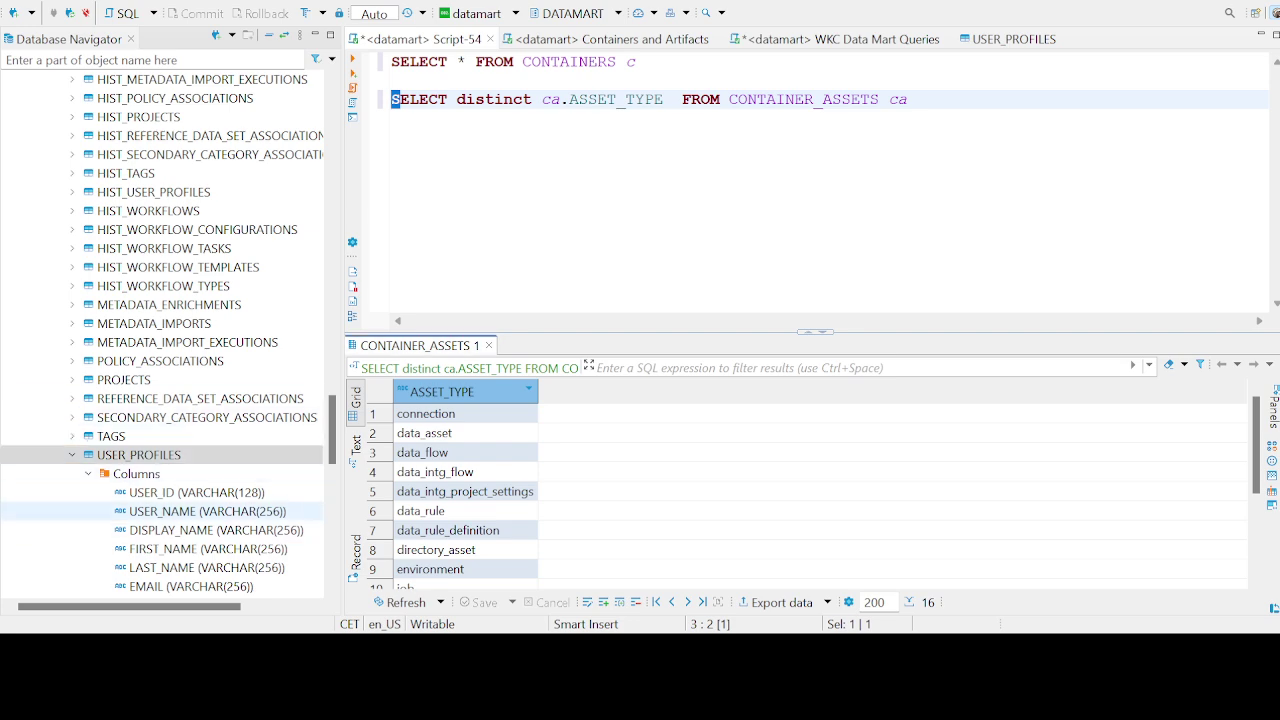
Collapse USER_PROFILES in the DATAMART schema and expand the CONTAINER_ASSETS table to examine its columns.
{"action": "scroll", "coordinate": [165, 330], "scroll_direction": "down", "scroll_amount": 3}
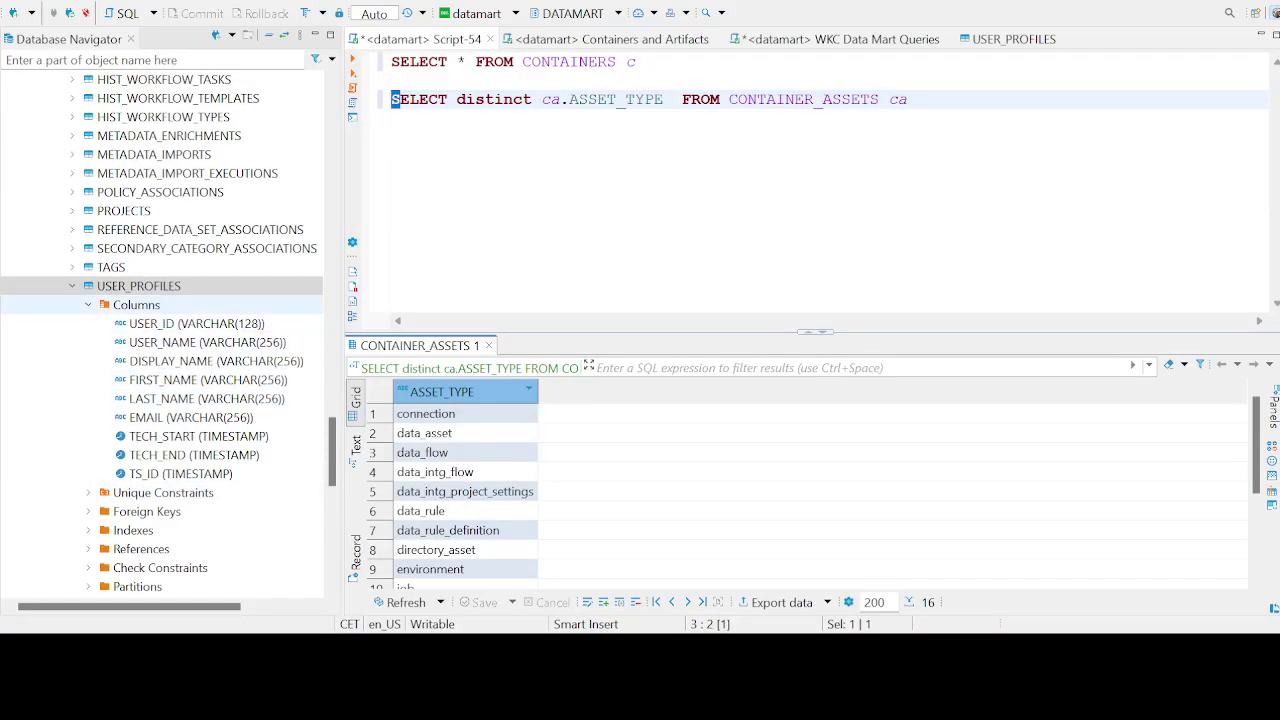
{"action": "left_click", "coordinate": [72, 286]}
{"action": "scroll", "coordinate": [165, 330], "scroll_direction": "up", "scroll_amount": 9}
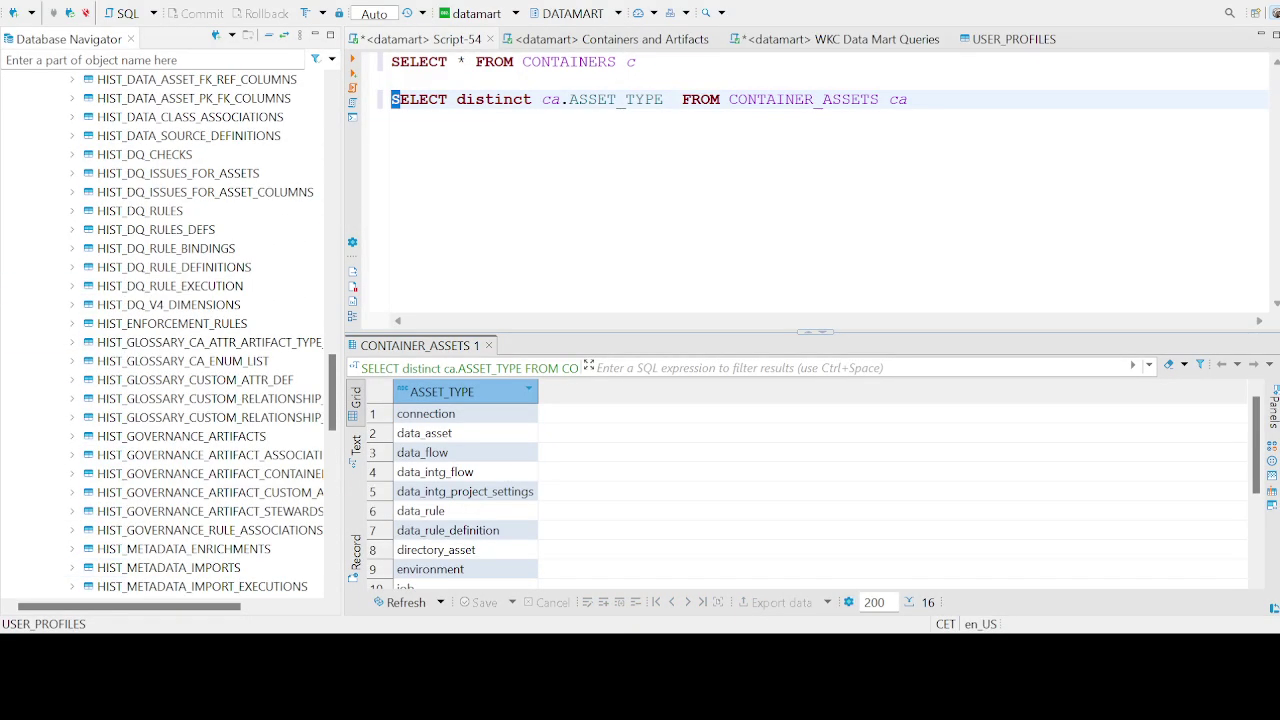
{"action": "scroll", "coordinate": [165, 330], "scroll_direction": "up", "scroll_amount": 15}
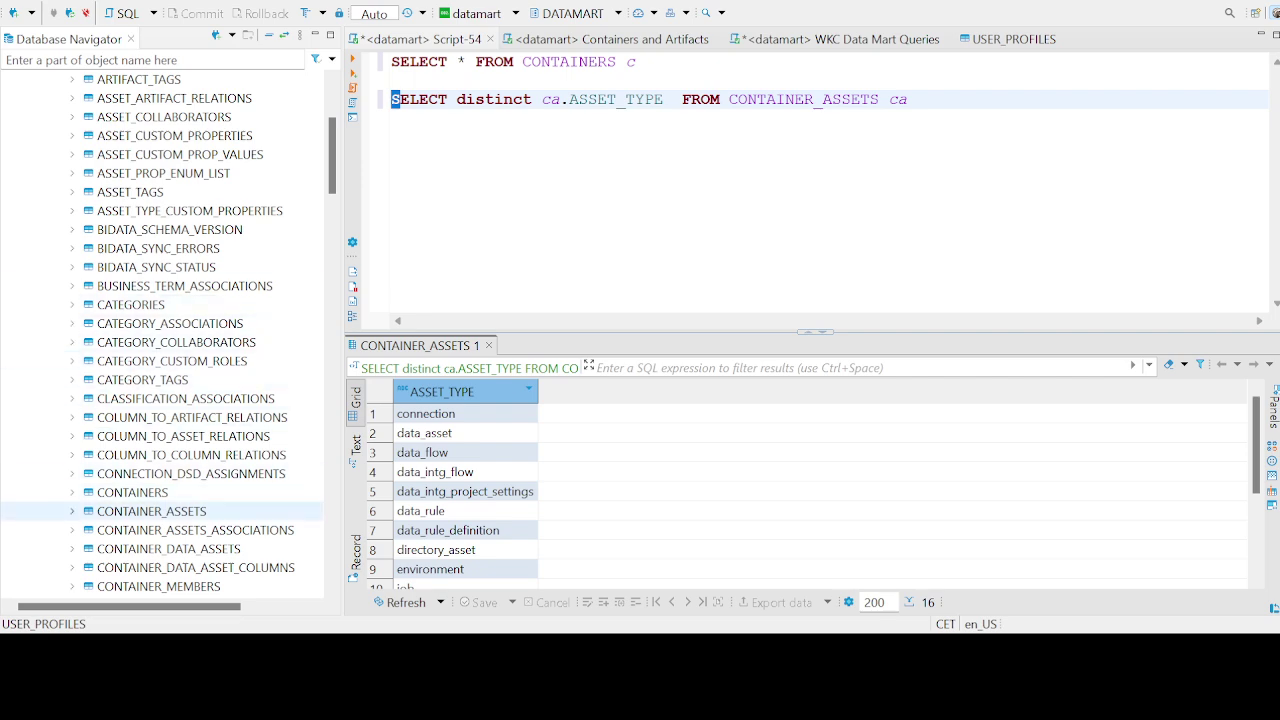
{"action": "left_click", "coordinate": [72, 511]}
{"action": "left_click", "coordinate": [88, 405]}
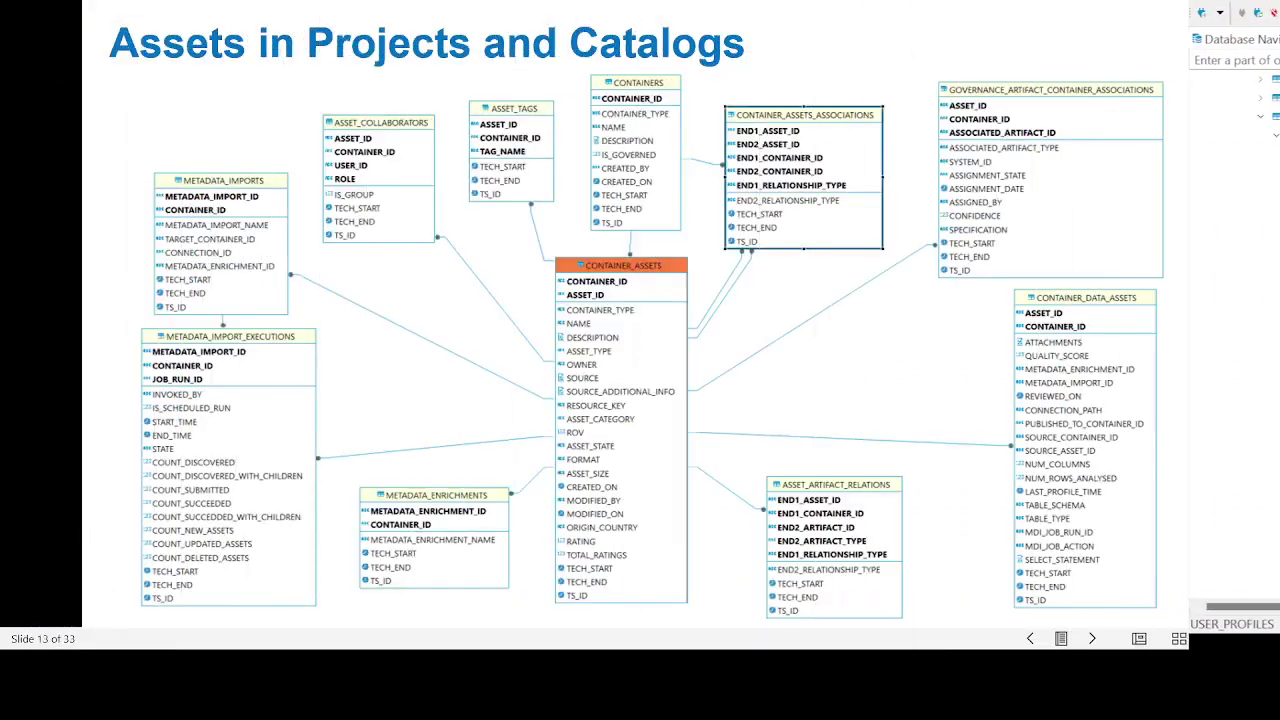
{"action": "key", "text": "Right"}
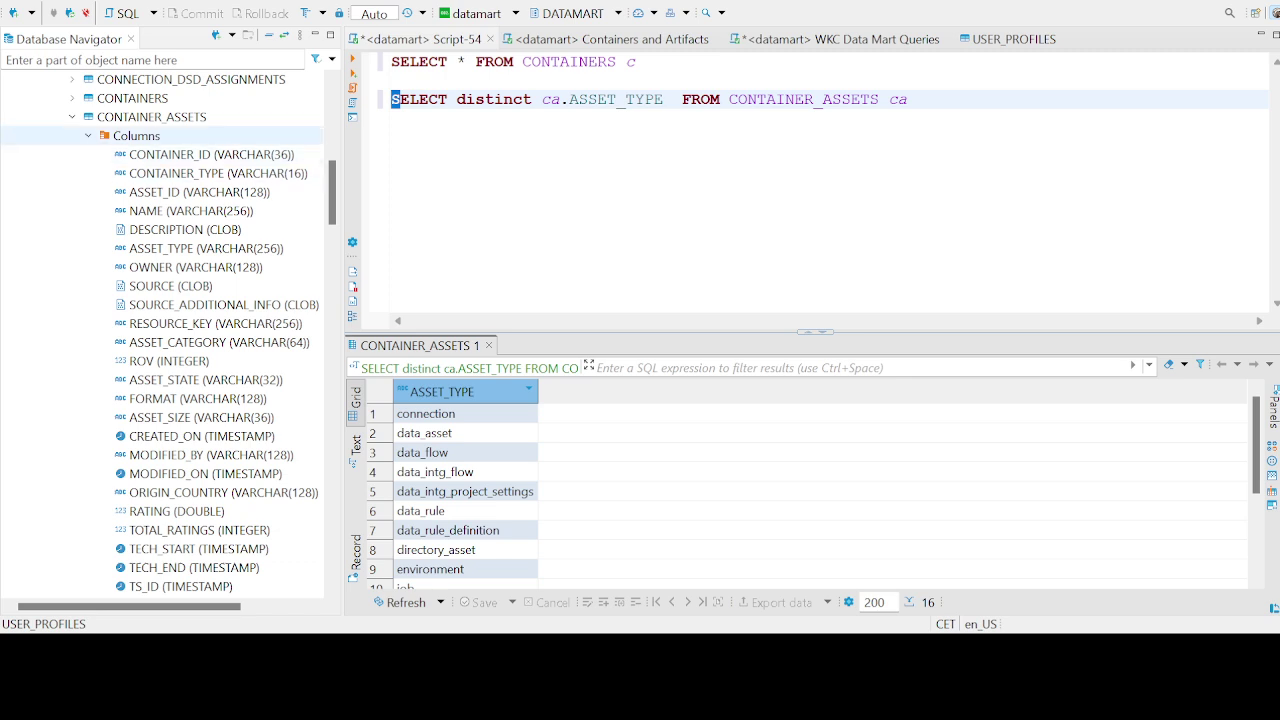
Collapse CONTAINER_ASSETS, open the data of the CONTAINER_DATA_ASSETS table and review its quality score, connection path and profiling columns.
{"action": "left_click", "coordinate": [72, 117]}
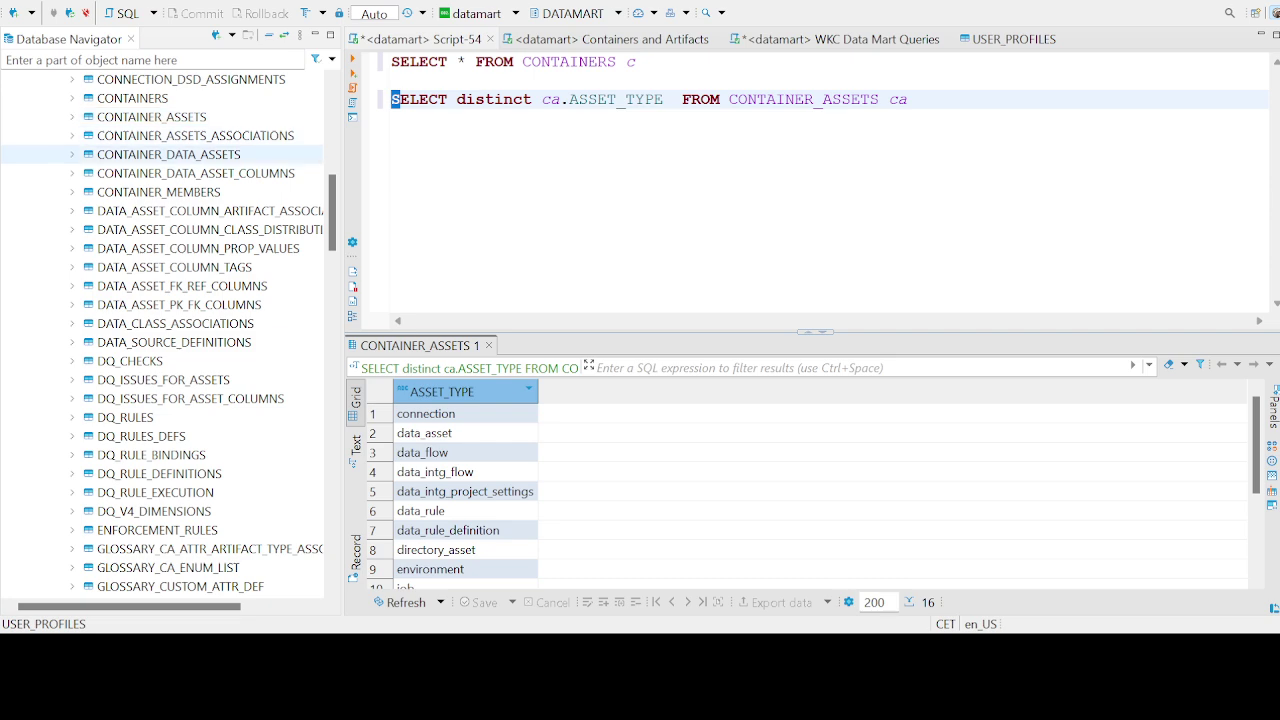
{"action": "left_click", "coordinate": [168, 154]}
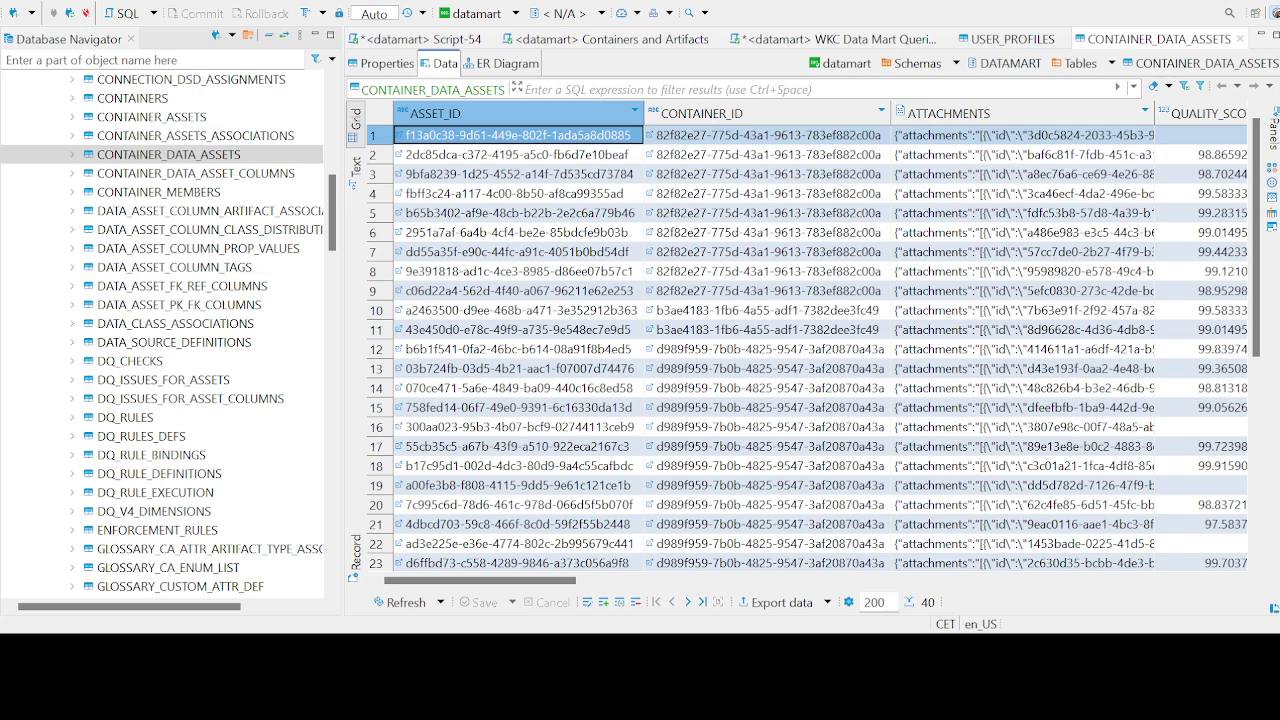
{"action": "left_click_drag", "start_coordinate": [480, 580], "coordinate": [604, 580]}
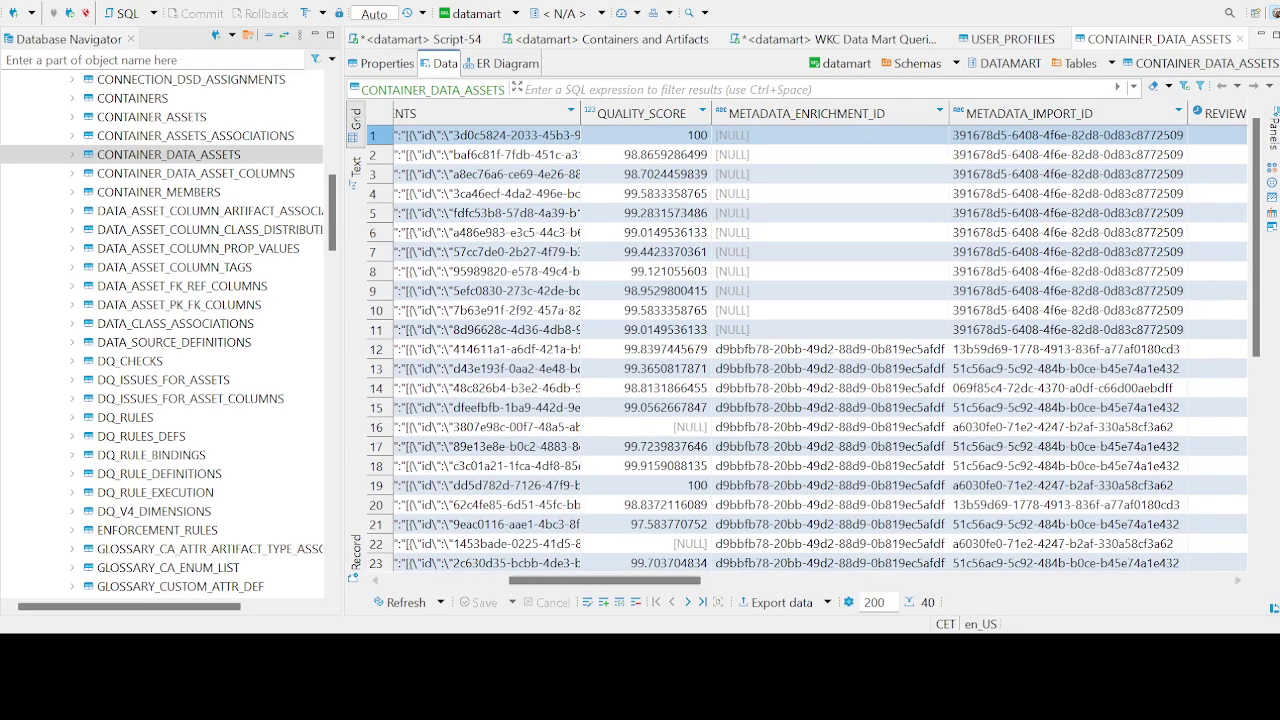
{"action": "left_click_drag", "start_coordinate": [604, 580], "coordinate": [690, 580]}
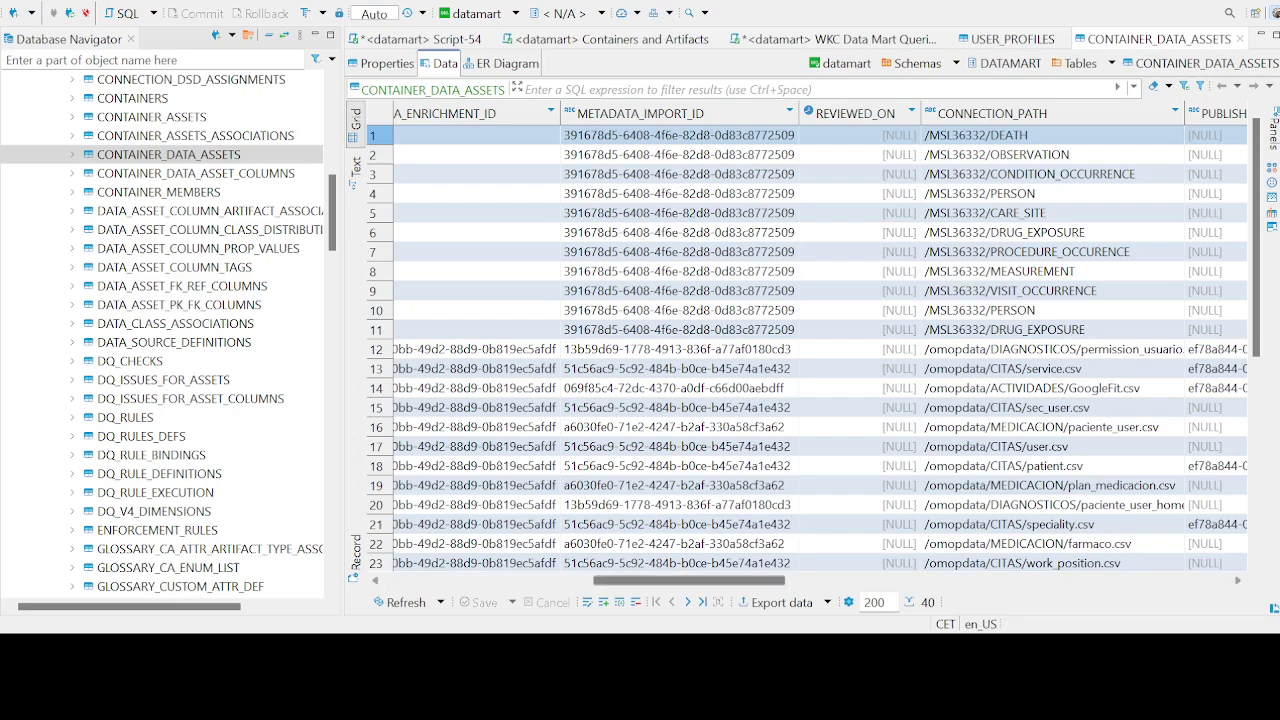
{"action": "left_click_drag", "start_coordinate": [690, 580], "coordinate": [1019, 580]}
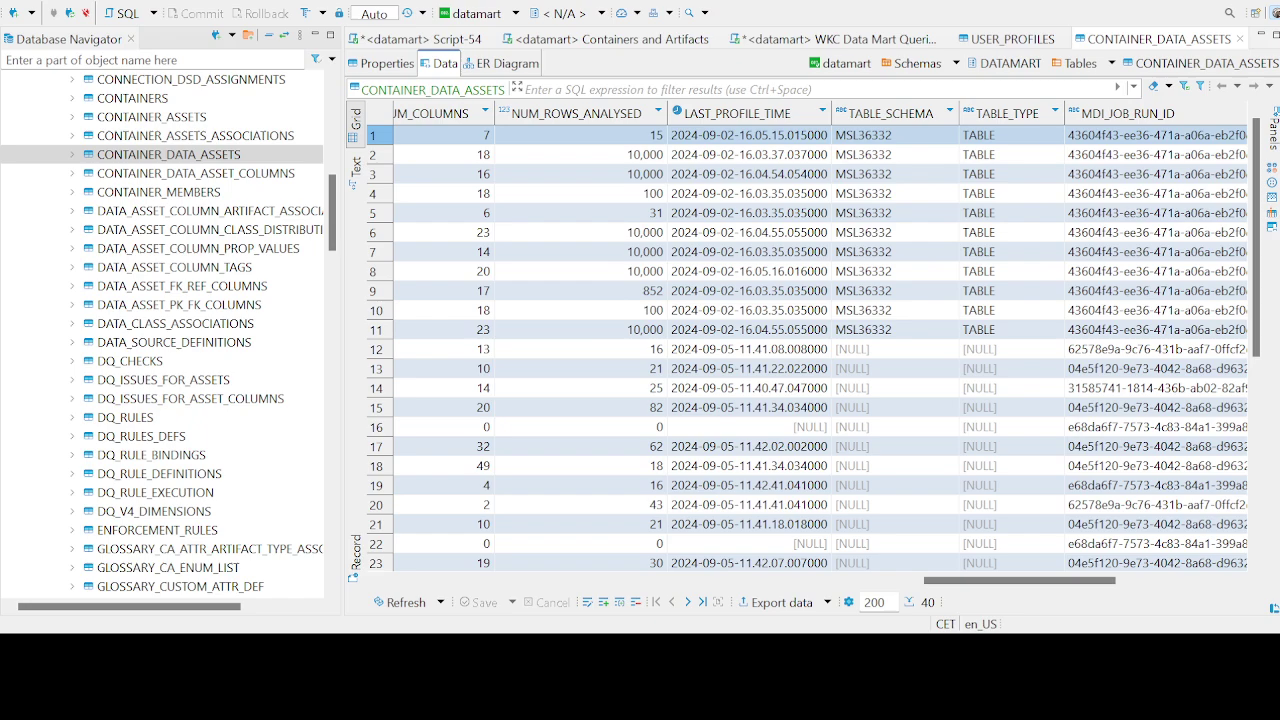
{"action": "left_click_drag", "start_coordinate": [1019, 580], "coordinate": [478, 580]}
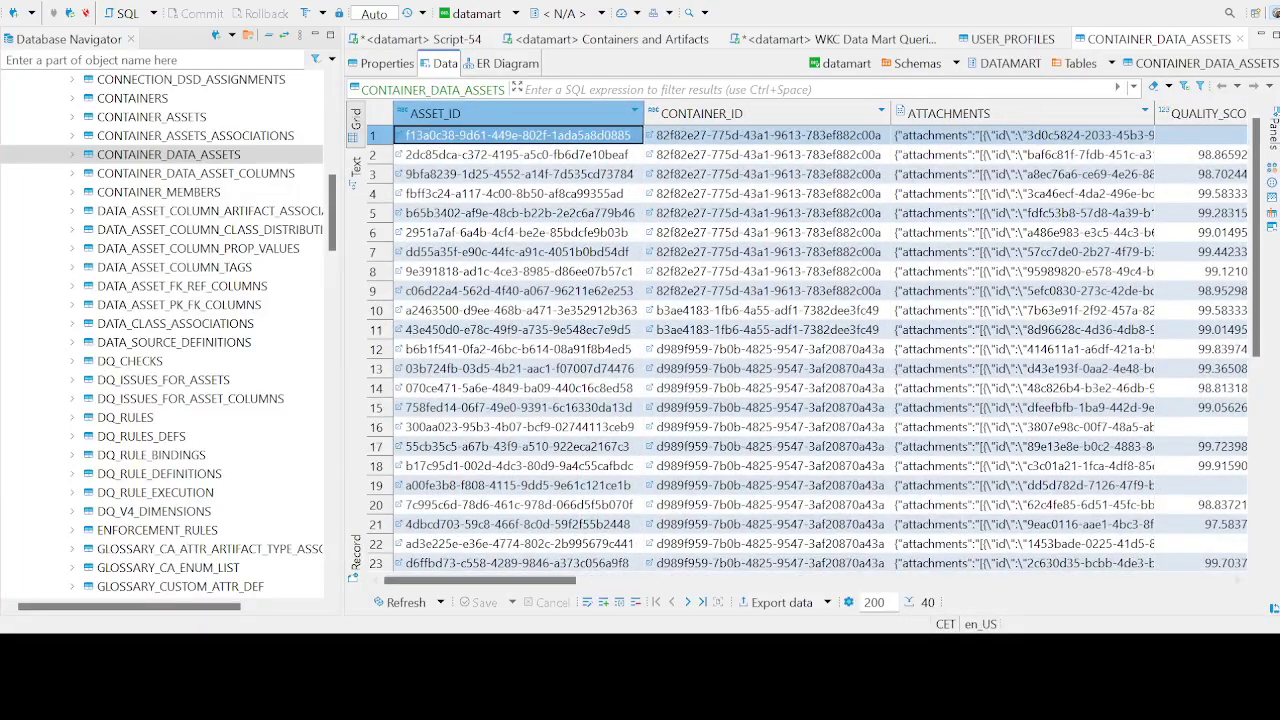
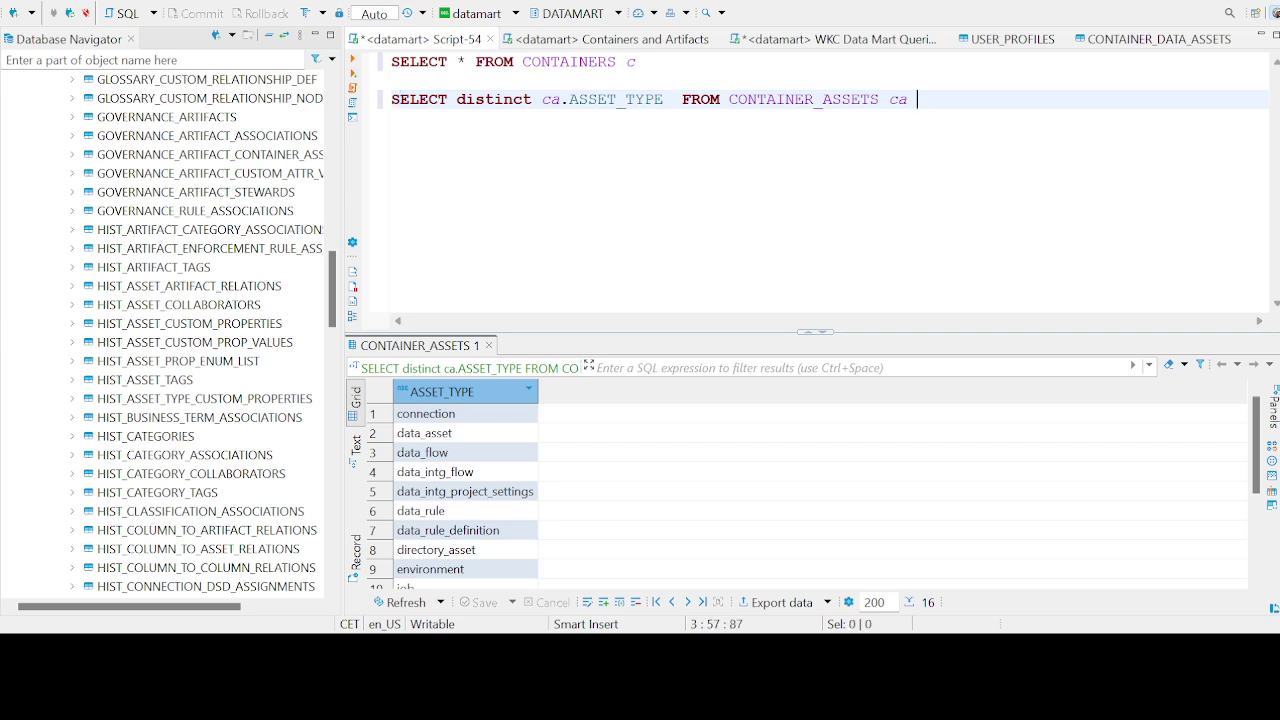
Add and run the query SELECT * FROM GOVERNANCE_ARTIFACTS ga in the script and review the artifact type, description and creation columns.
{"action": "key", "text": "Return"}
{"action": "key", "text": "Return"}
{"action": "key", "text": "Return"}
{"action": "type", "text": "select * from "}
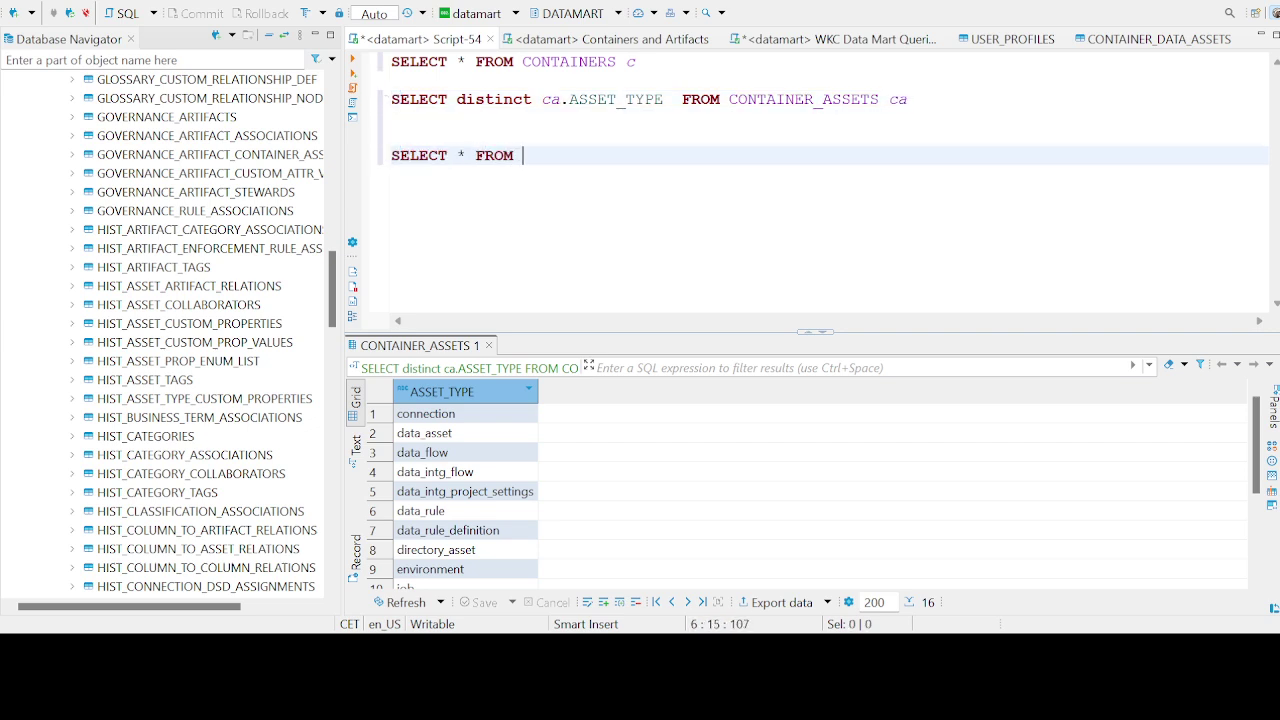
{"action": "type", "text": "go"}
{"action": "key", "text": "Return"}
{"action": "key", "text": "ctrl+Return"}
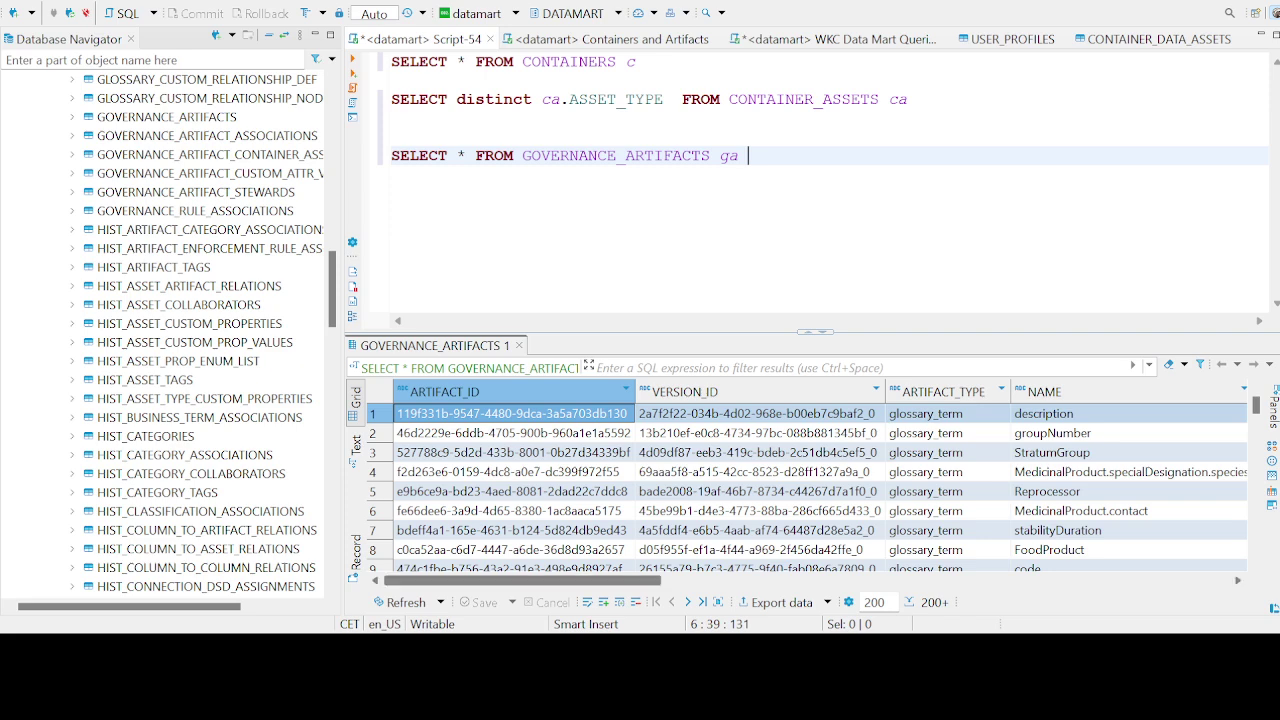
{"action": "scroll", "coordinate": [795, 480], "scroll_direction": "right", "scroll_amount": 5}
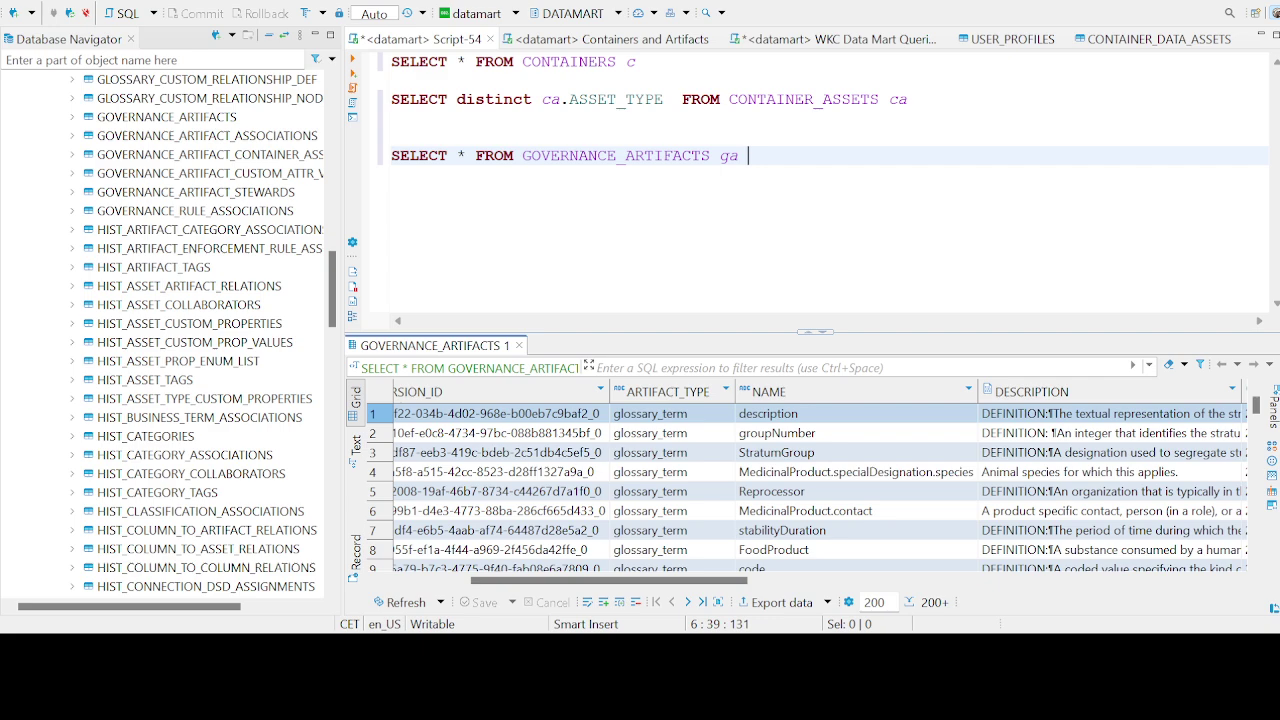
{"action": "scroll", "coordinate": [795, 480], "scroll_direction": "right", "scroll_amount": 8}
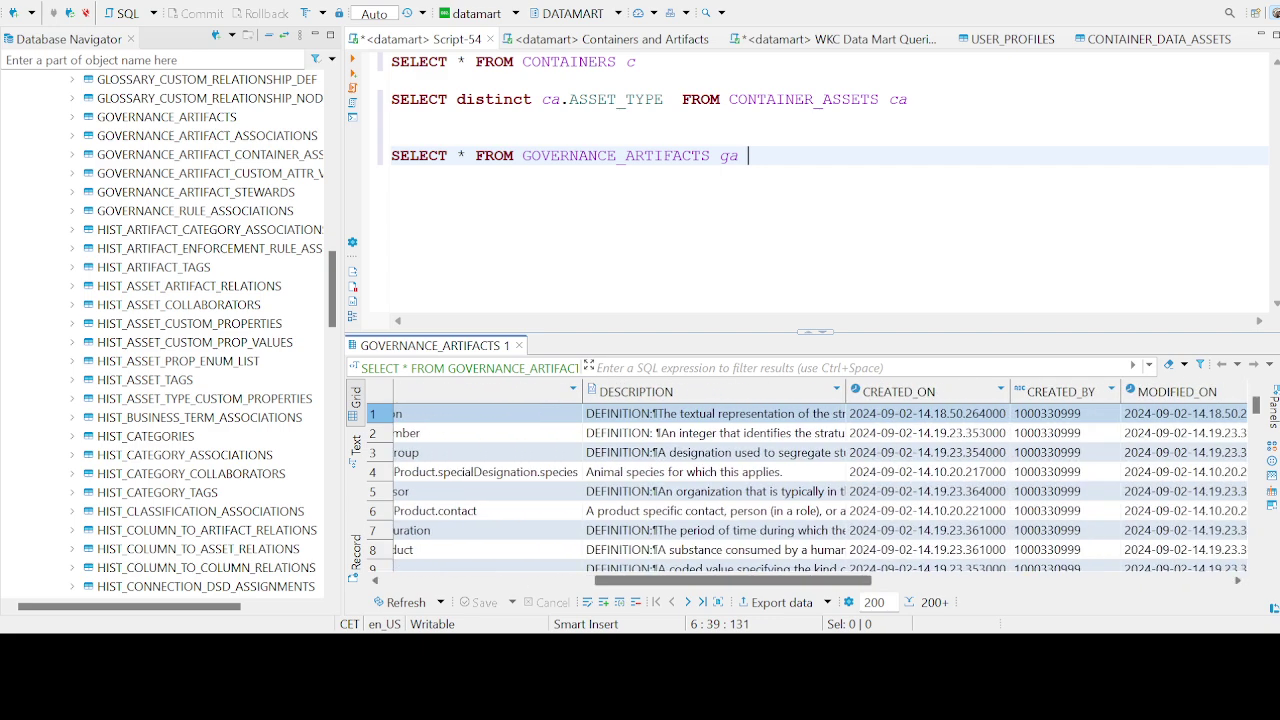
{"action": "scroll", "coordinate": [795, 480], "scroll_direction": "right", "scroll_amount": 5}
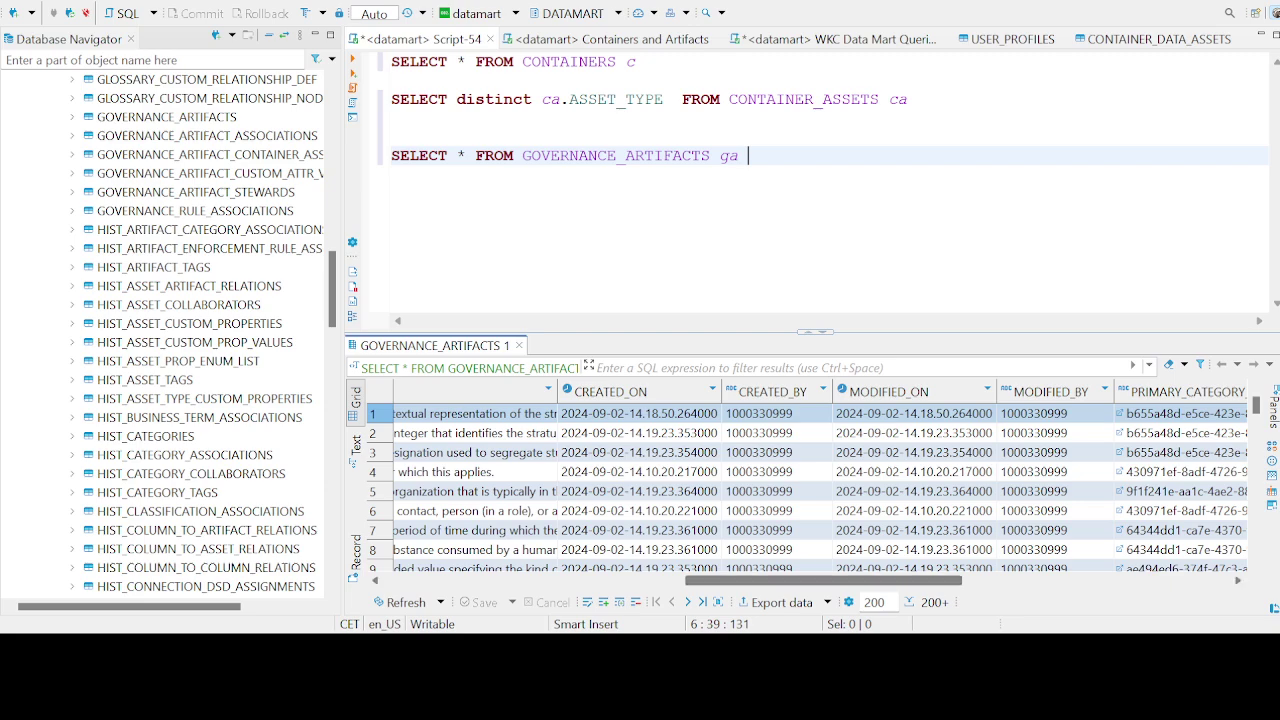
Review the modification and primary category columns of the GOVERNANCE_ARTIFACTS results and return to the artifact ID column.
{"action": "scroll", "coordinate": [795, 480], "scroll_direction": "right", "scroll_amount": 3}
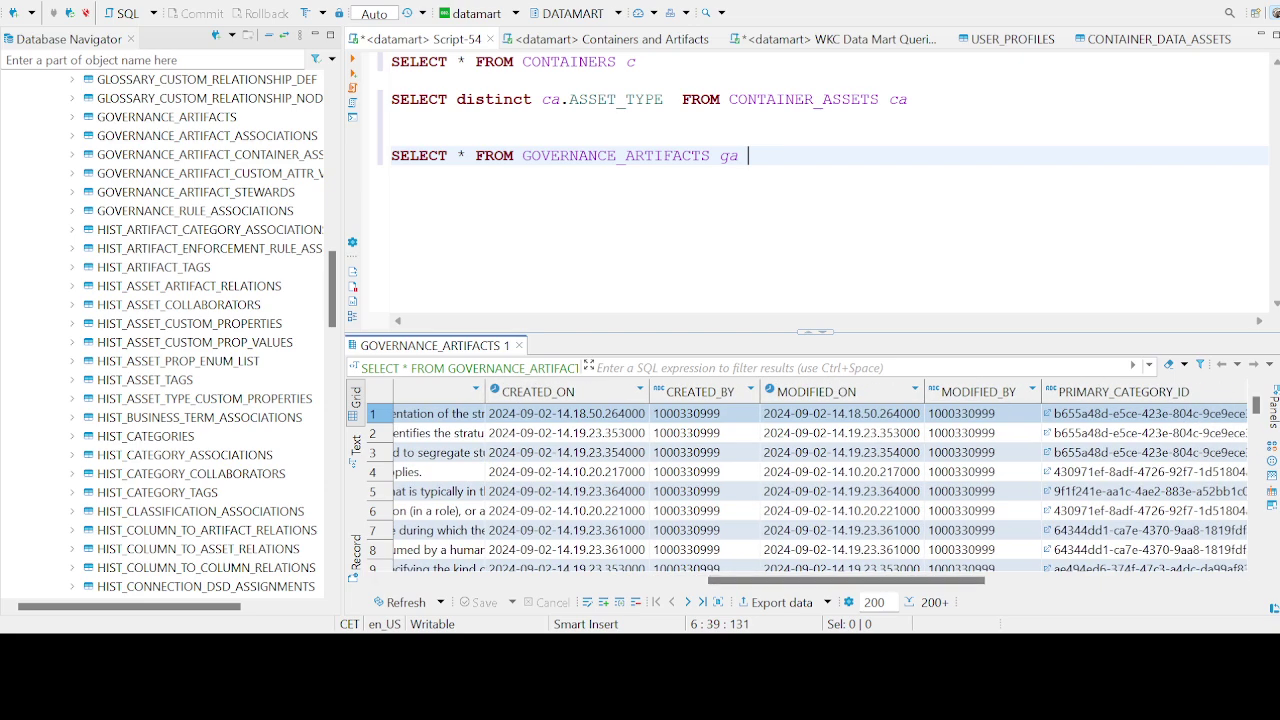
{"action": "scroll", "coordinate": [795, 480], "scroll_direction": "right", "scroll_amount": 3}
{"action": "scroll", "coordinate": [795, 480], "scroll_direction": "left", "scroll_amount": 10}
{"action": "scroll", "coordinate": [795, 480], "scroll_direction": "left", "scroll_amount": 3}
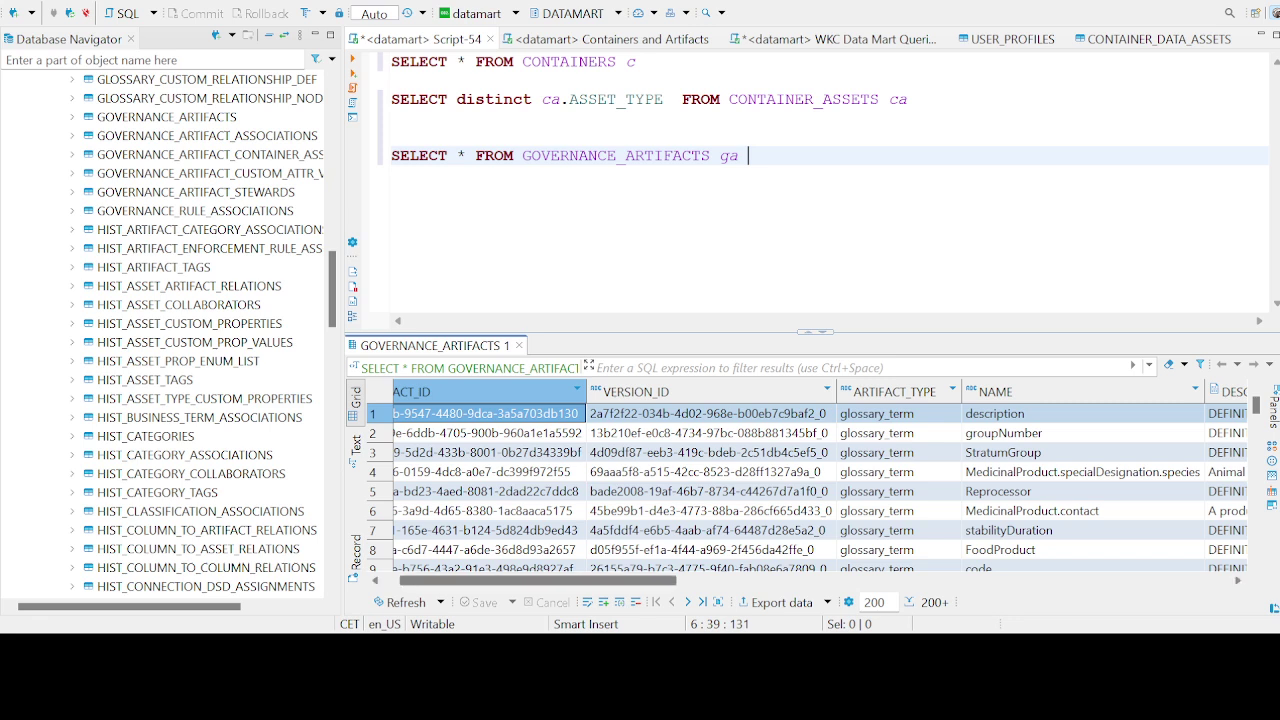
{"action": "scroll", "coordinate": [816, 482], "scroll_direction": "left", "scroll_amount": 1}
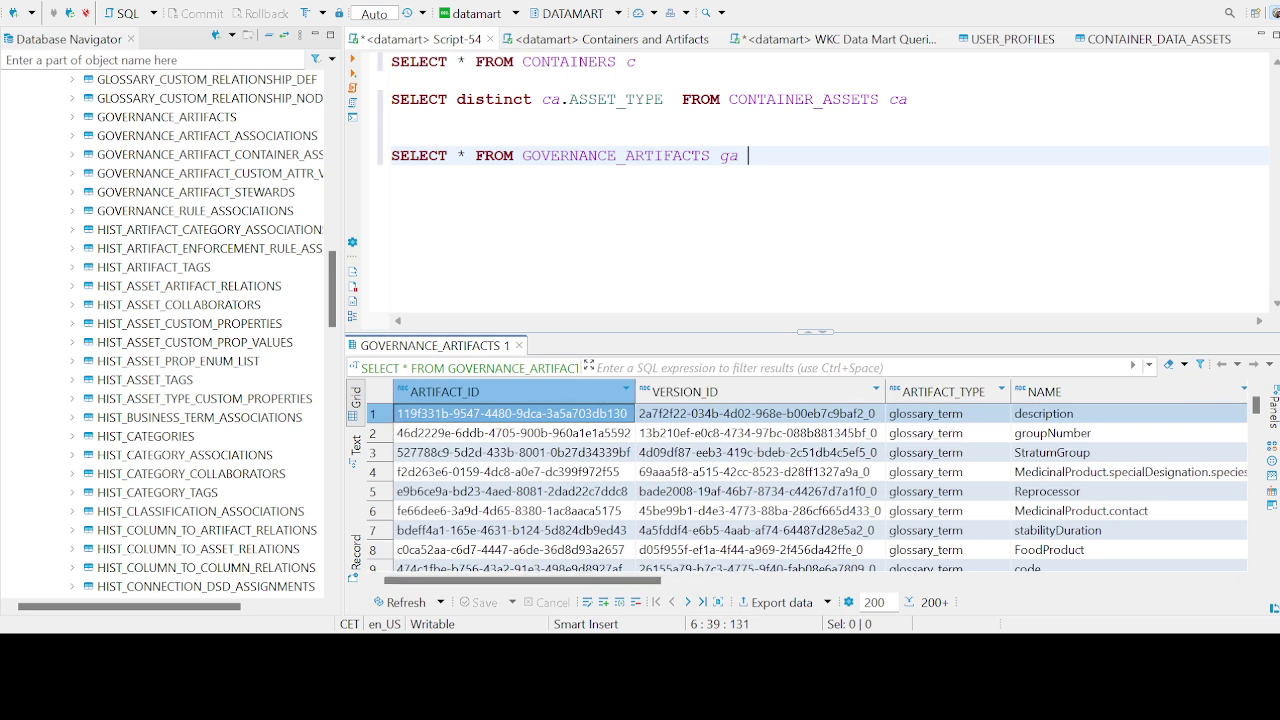
Remove the asterisk from the GOVERNANCE_ARTIFACTS query and add USER_PROFILES up as a second table in its FROM clause.
{"action": "left_click", "coordinate": [467, 155]}
{"action": "key", "text": "BackSpace"}
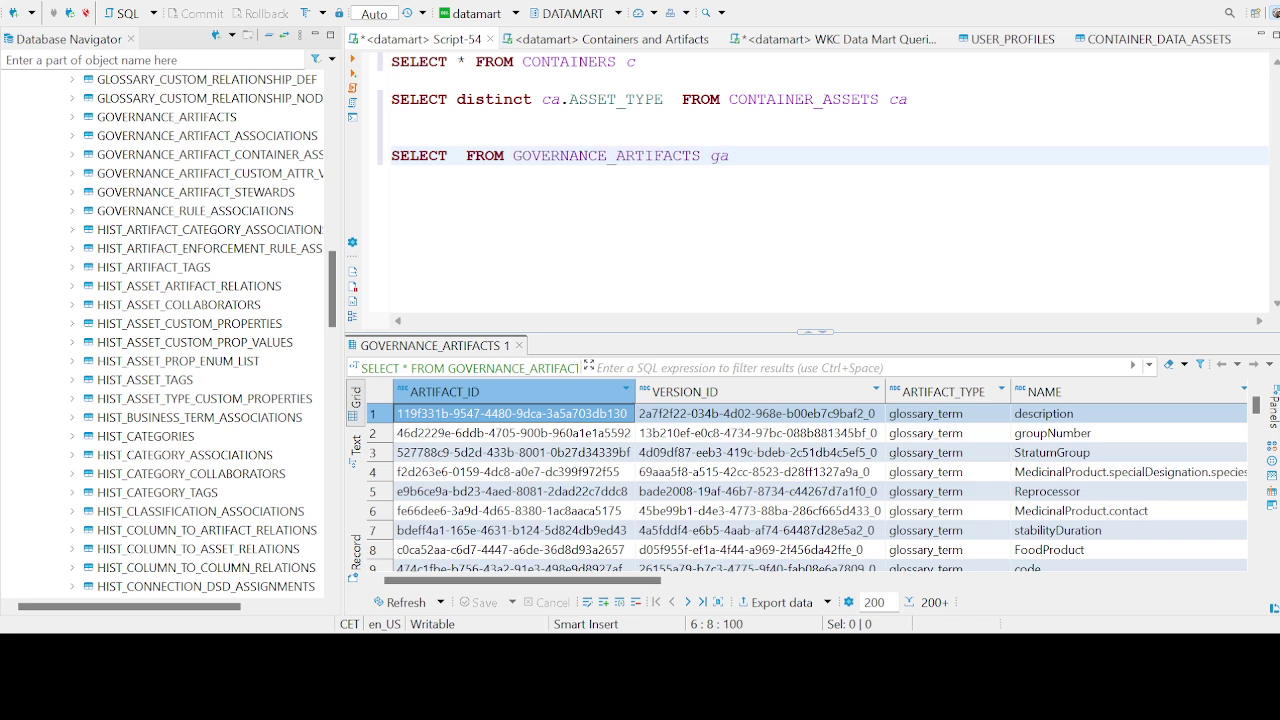
{"action": "left_click", "coordinate": [738, 155]}
{"action": "type", "text": ", us"}
{"action": "key", "text": "Return"}
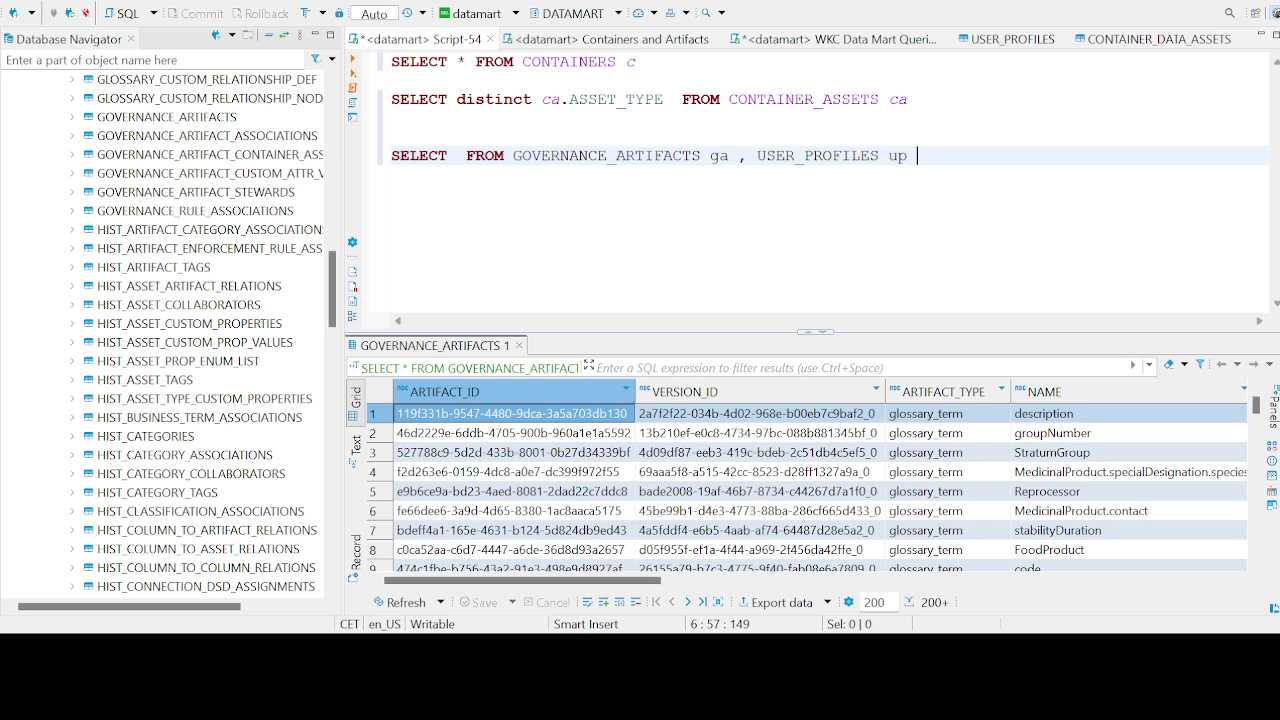
{"action": "key", "text": "Return"}
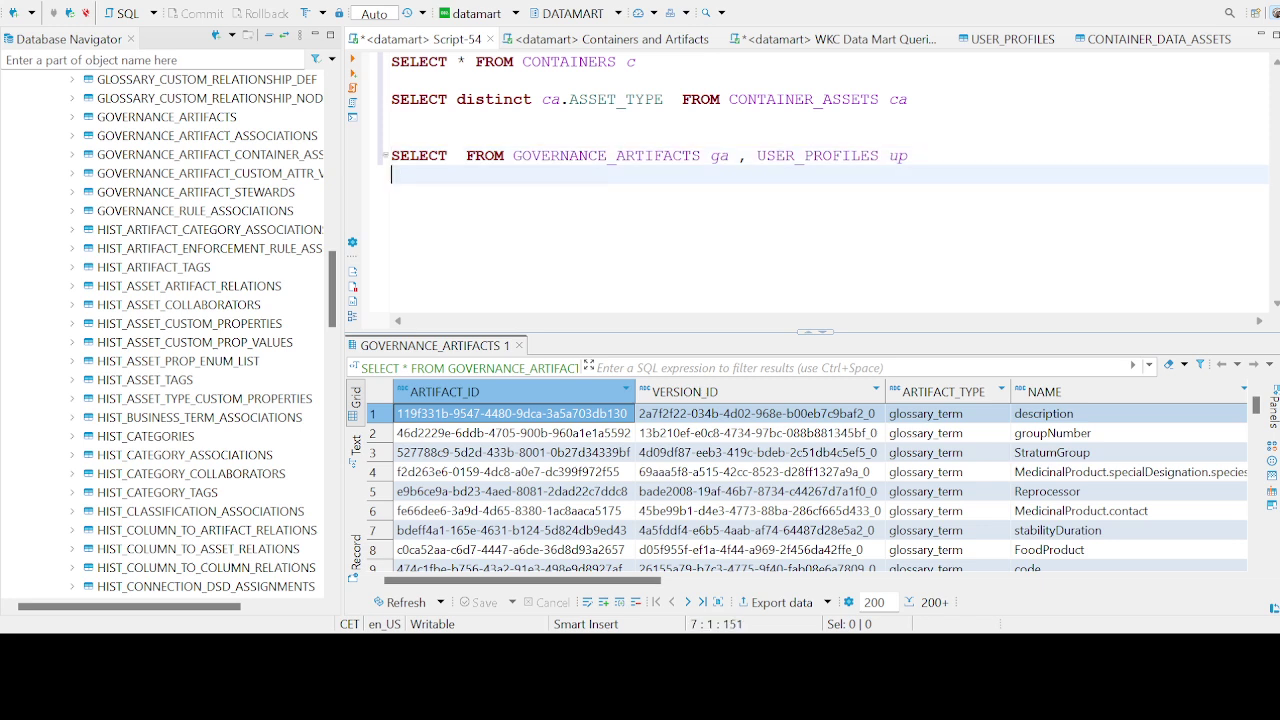
Set the query's selected columns to ga.name, ga.ARTIFACT_TYPE and up.USER_NAME.
{"action": "left_click", "coordinate": [458, 155]}
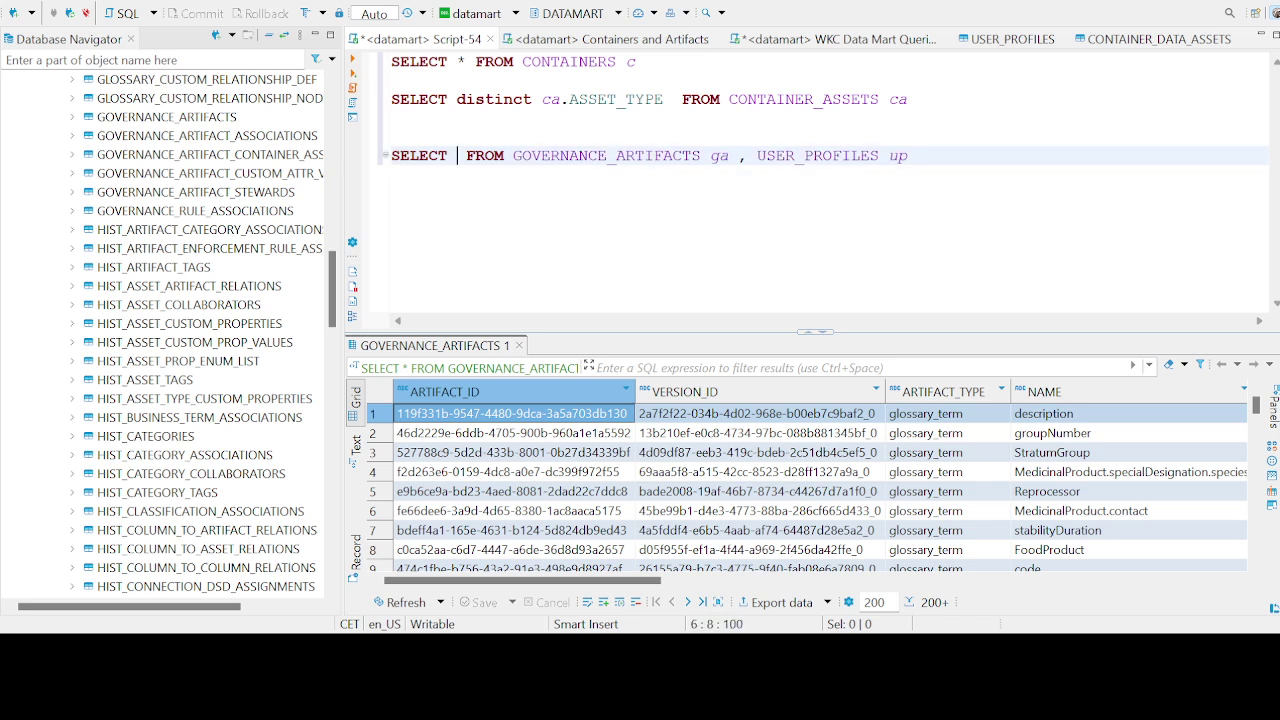
{"action": "type", "text": "ga.name"}
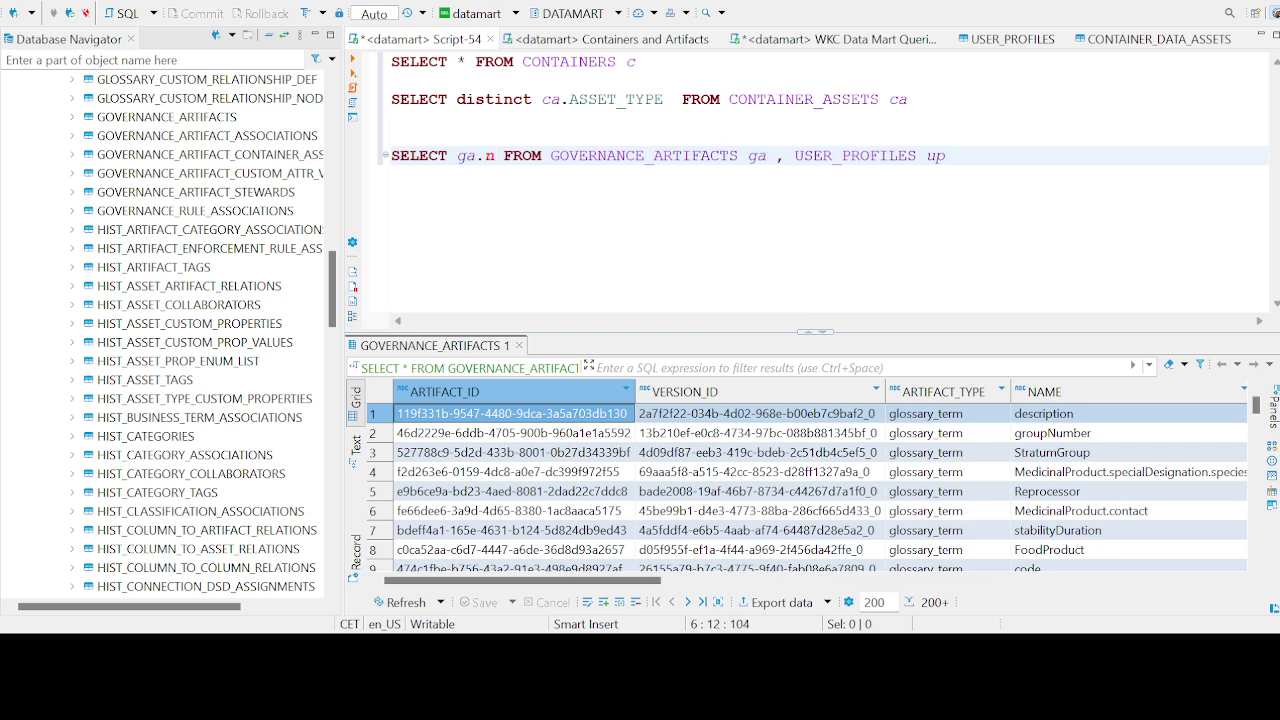
{"action": "type", "text": ", ga."}
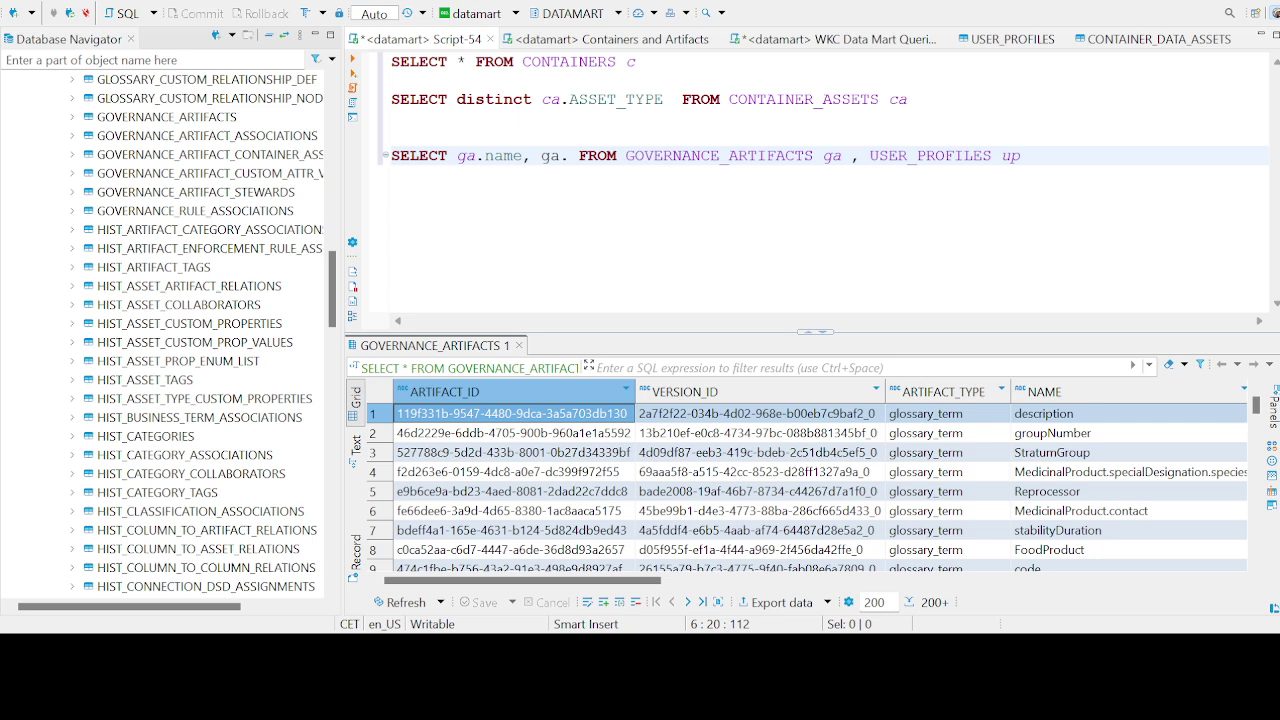
{"action": "type", "text": "ARTIFACT_TYPE ,"}
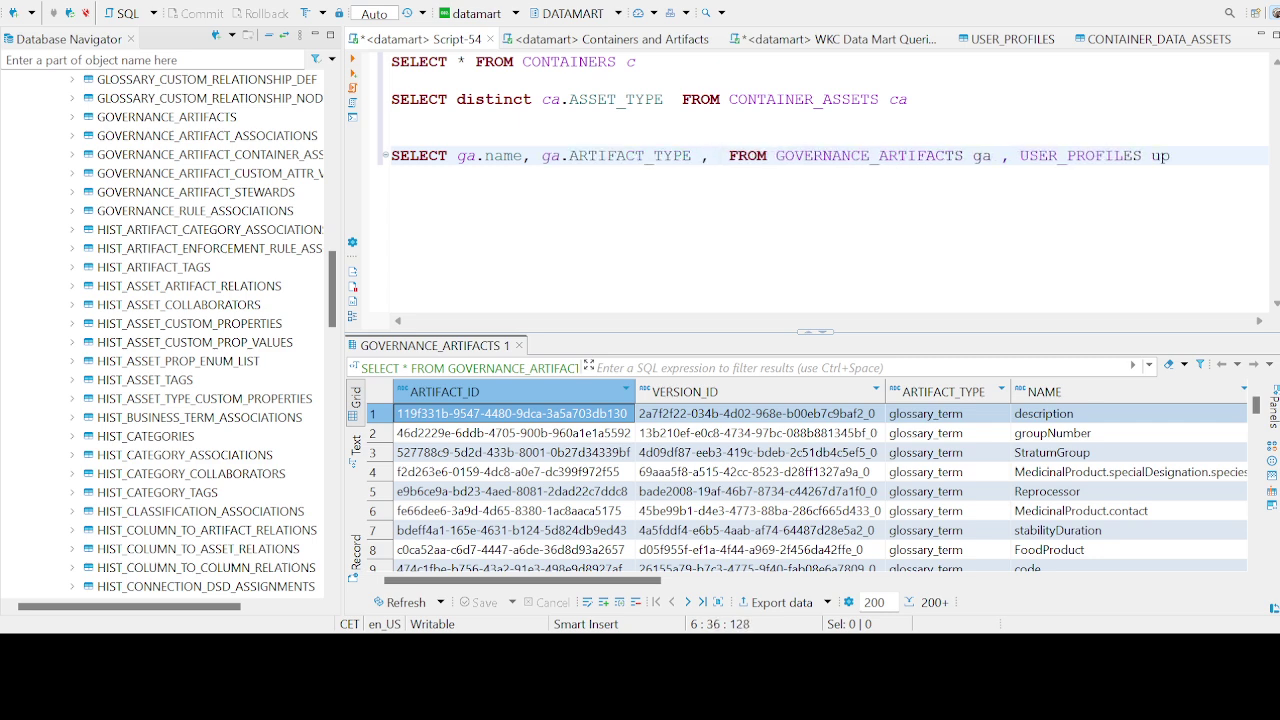
{"action": "scroll", "coordinate": [810, 480], "scroll_direction": "right", "scroll_amount": 5}
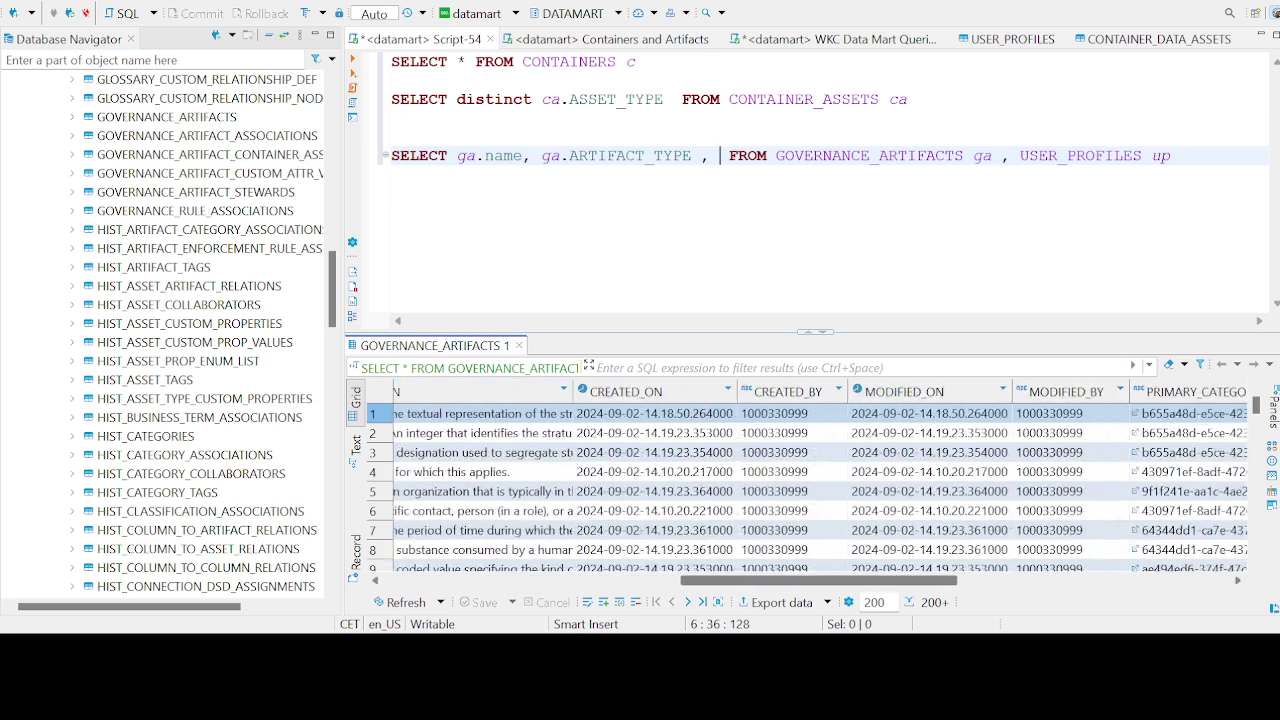
{"action": "scroll", "coordinate": [810, 480], "scroll_direction": "right", "scroll_amount": 3}
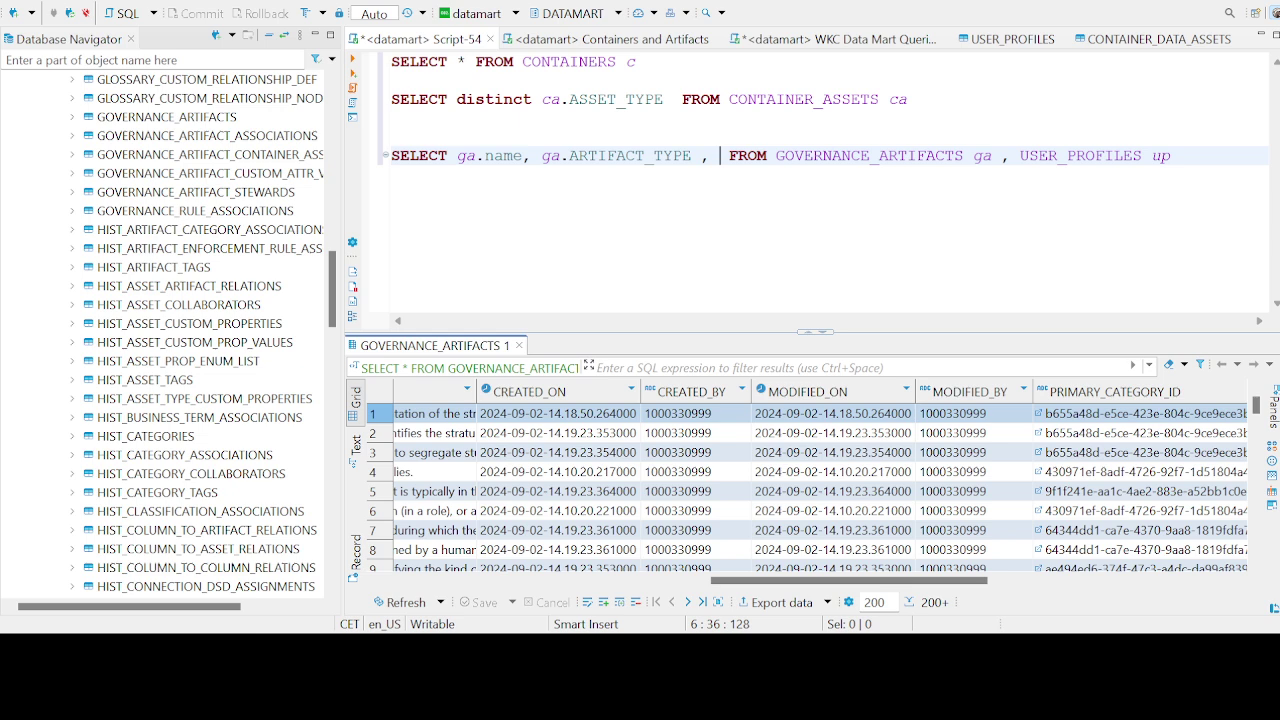
{"action": "type", "text": "up."}
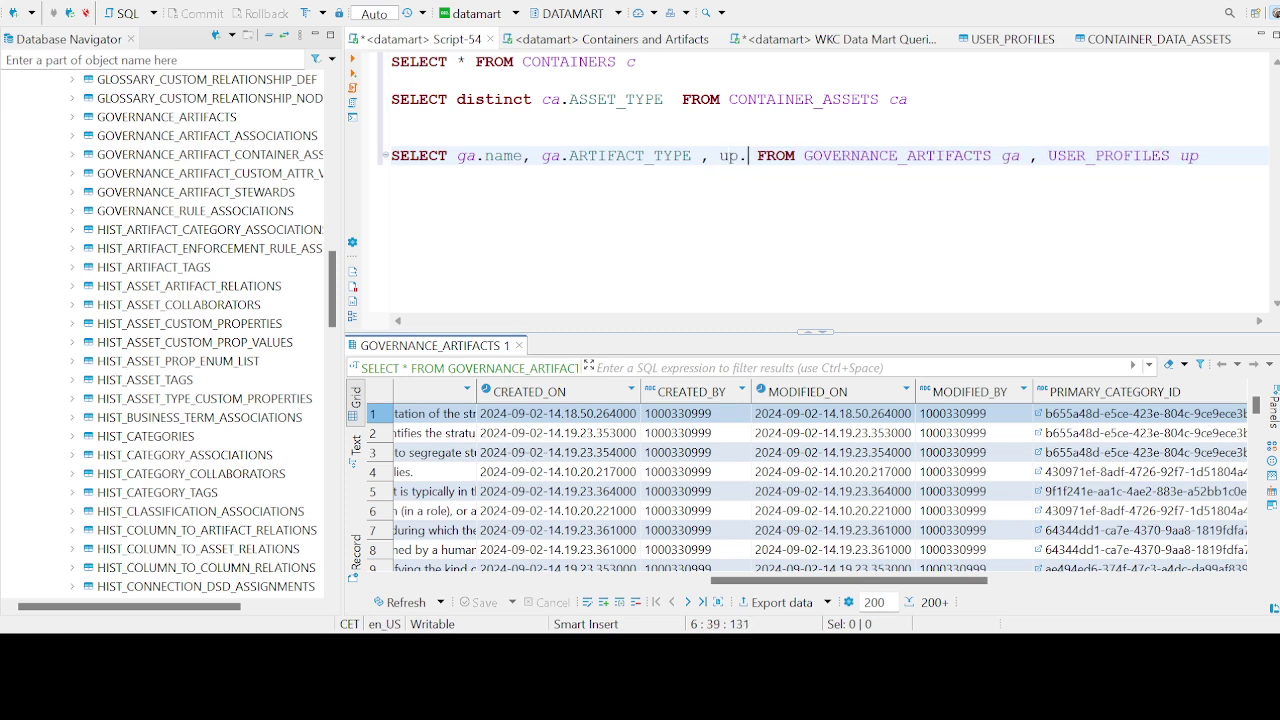
{"action": "key", "text": "ctrl+space"}
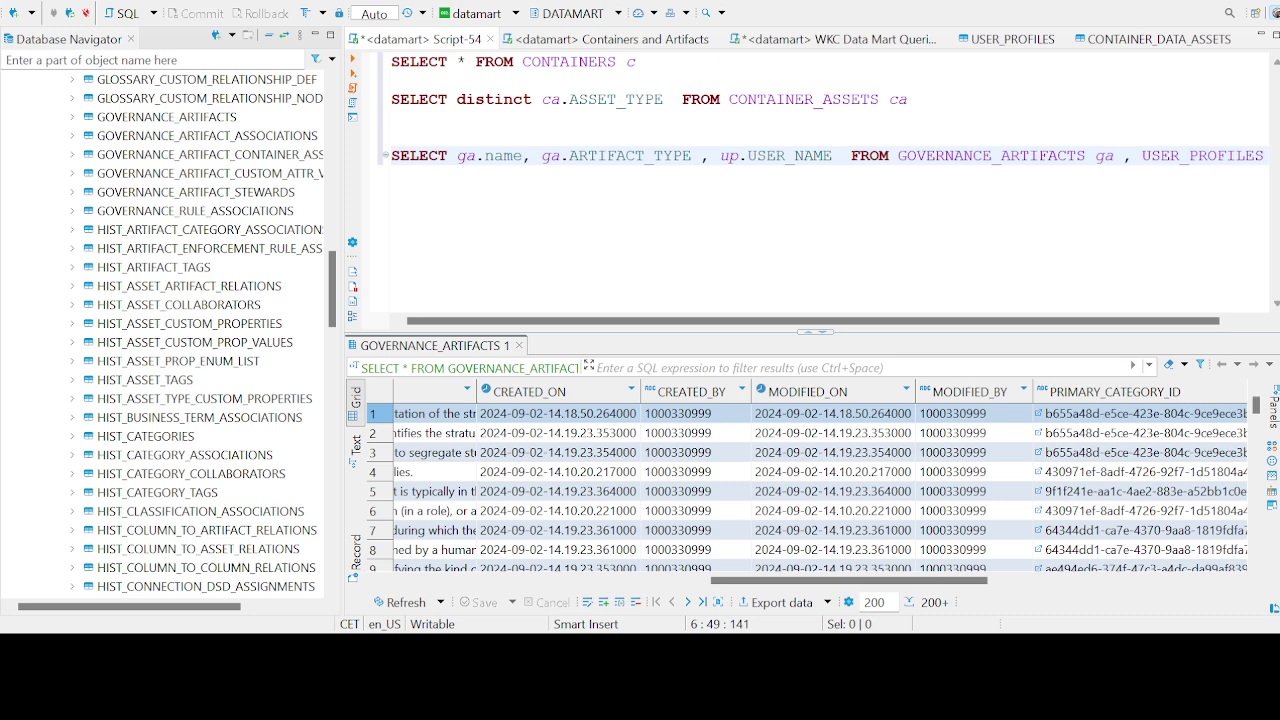
Put the FROM clause on its own line, add the condition WHERE up.USER_ID =CREATED_BY below it and run the query.
{"action": "left_click", "coordinate": [851, 156]}
{"action": "key", "text": "Return"}
{"action": "key", "text": "End"}
{"action": "key", "text": "Return"}
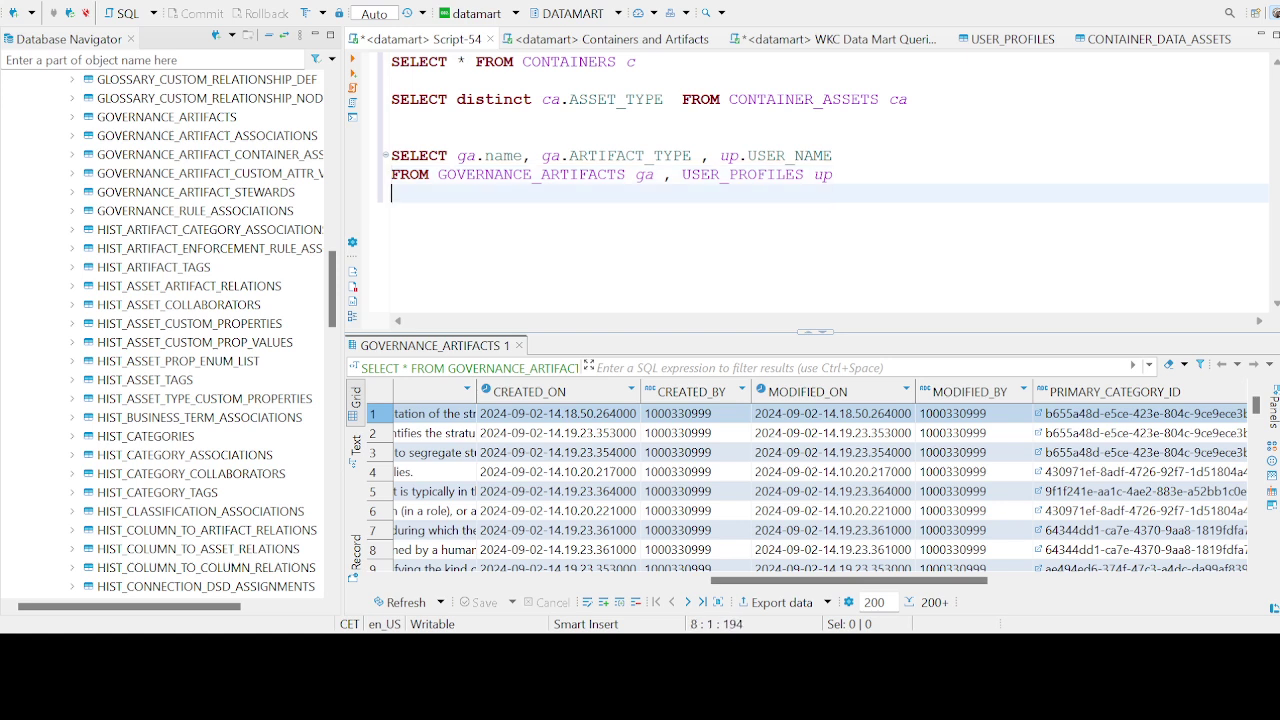
{"action": "type", "text": "WHERE up.USER_ID ="}
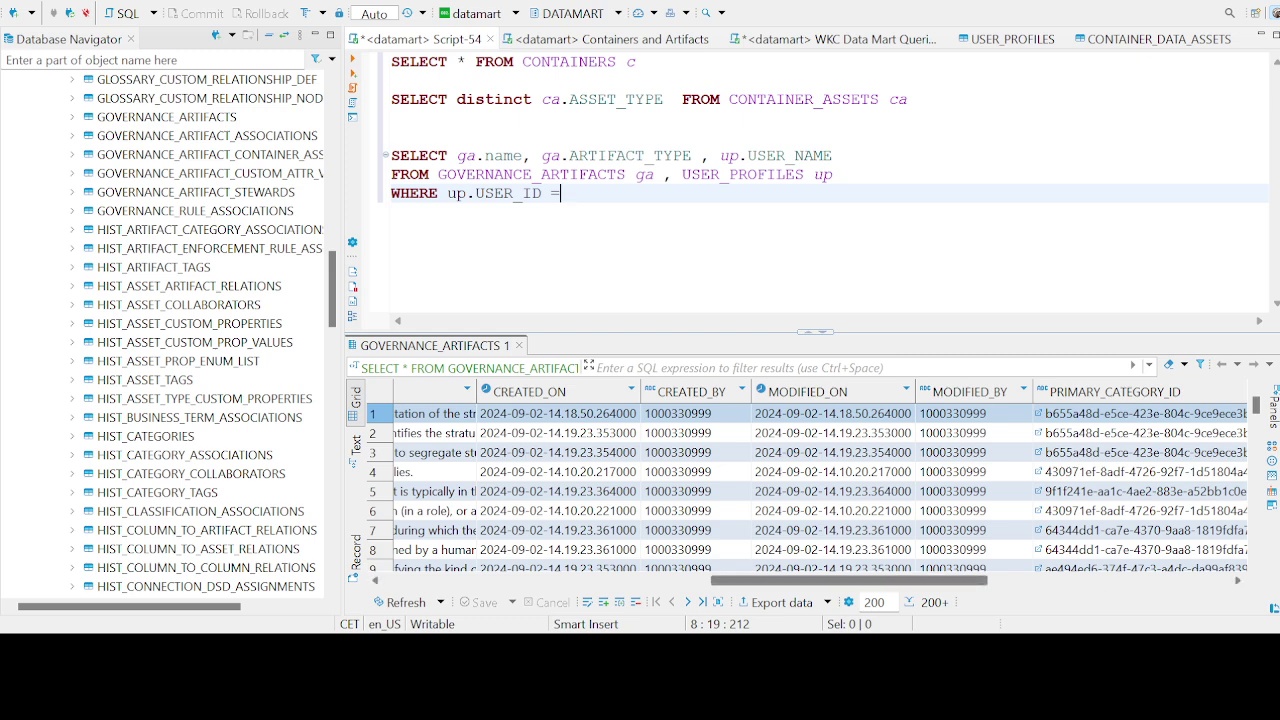
{"action": "type", "text": "creat"}
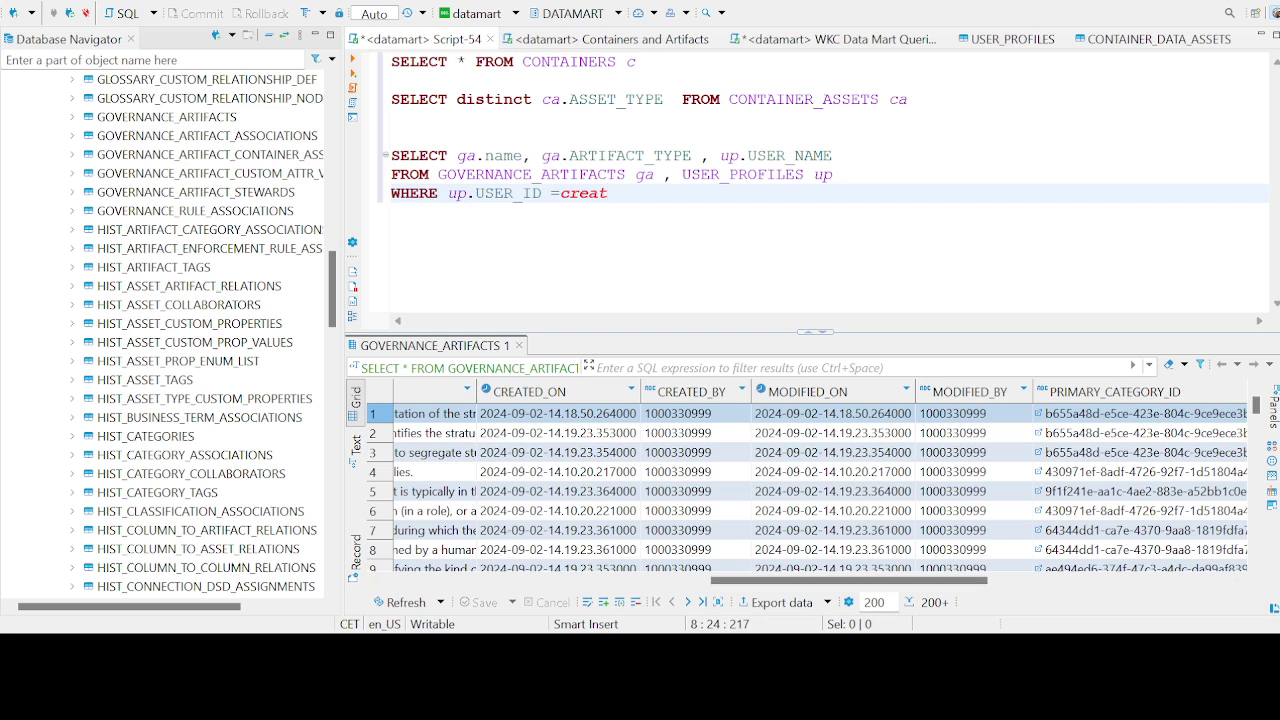
{"action": "key", "text": "Return"}
{"action": "key", "text": "ctrl+Return"}
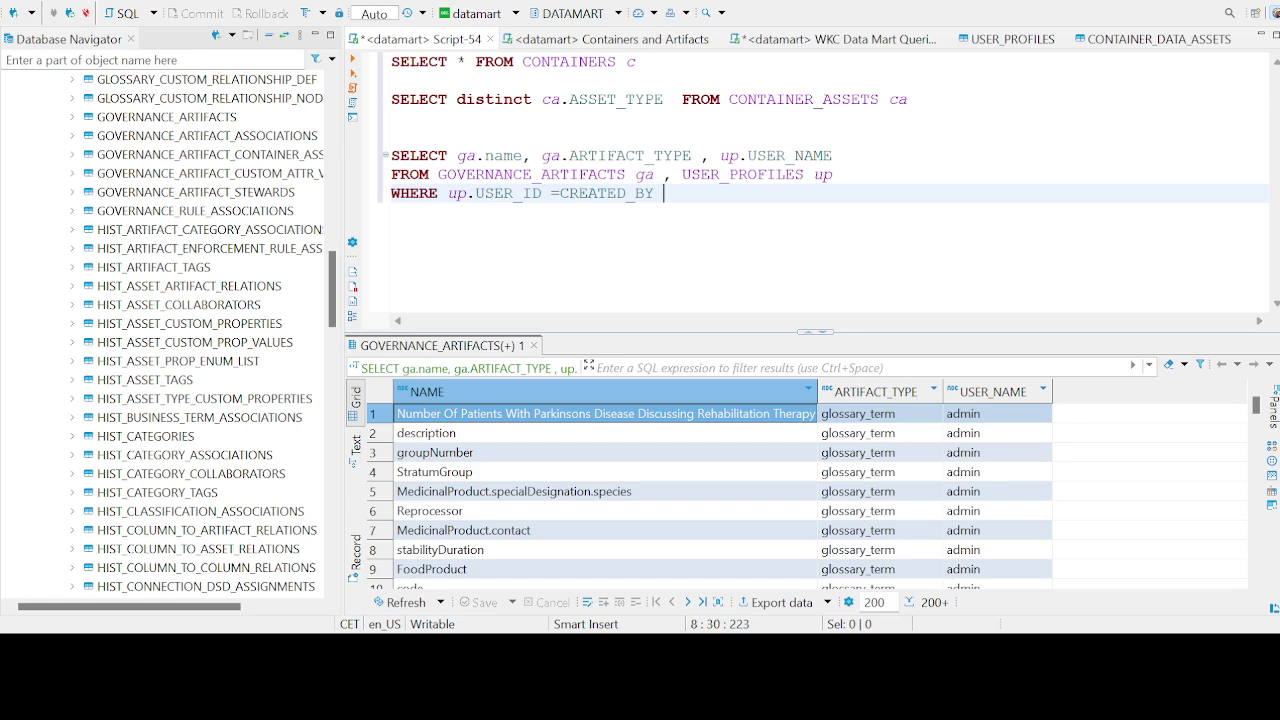
Review the artifact names, artifact types and user names in the joined query results.
{"action": "scroll", "coordinate": [700, 490], "scroll_direction": "down", "scroll_amount": 10}
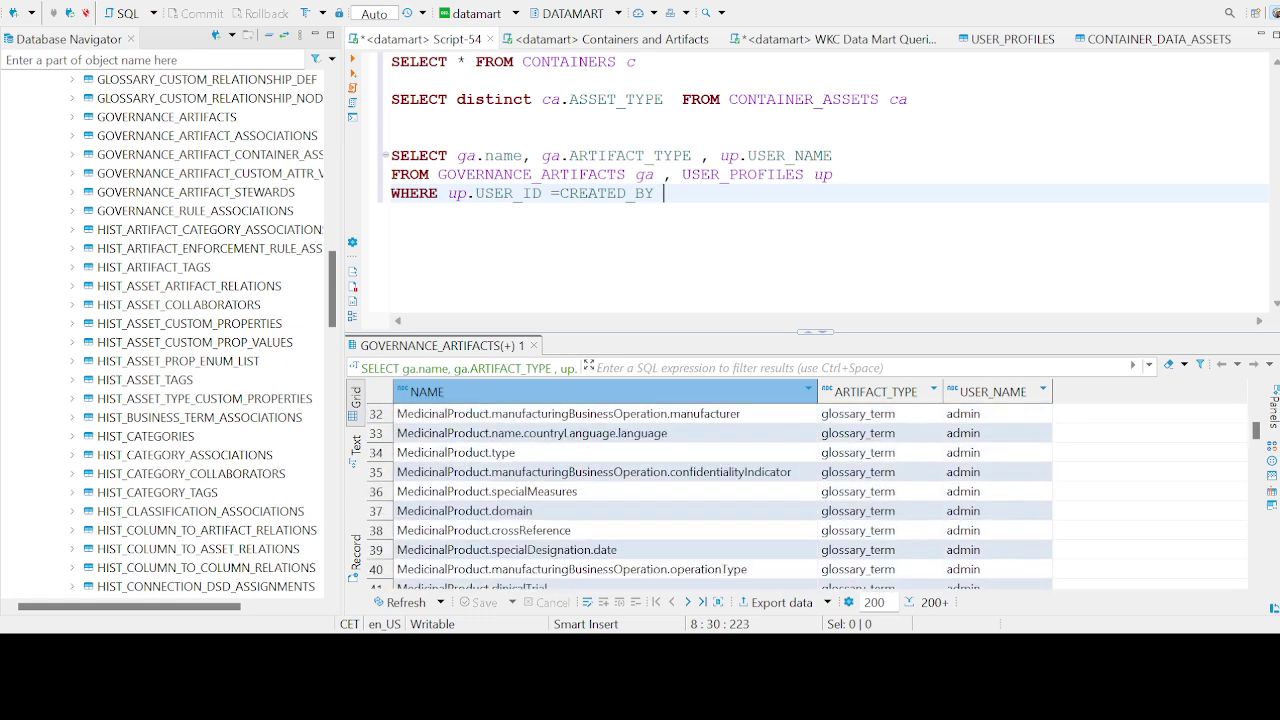
{"action": "scroll", "coordinate": [700, 490], "scroll_direction": "down", "scroll_amount": 14}
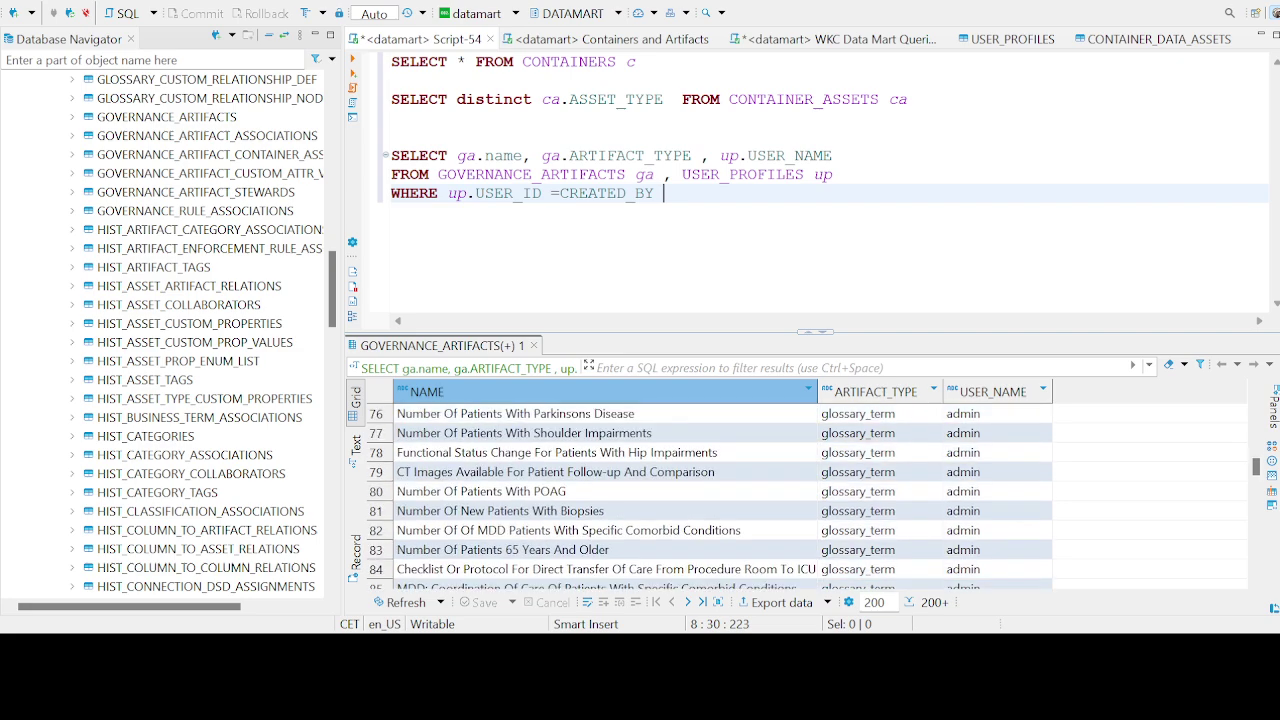
{"action": "scroll", "coordinate": [700, 490], "scroll_direction": "up", "scroll_amount": 4}
{"action": "scroll", "coordinate": [700, 490], "scroll_direction": "up", "scroll_amount": 20}
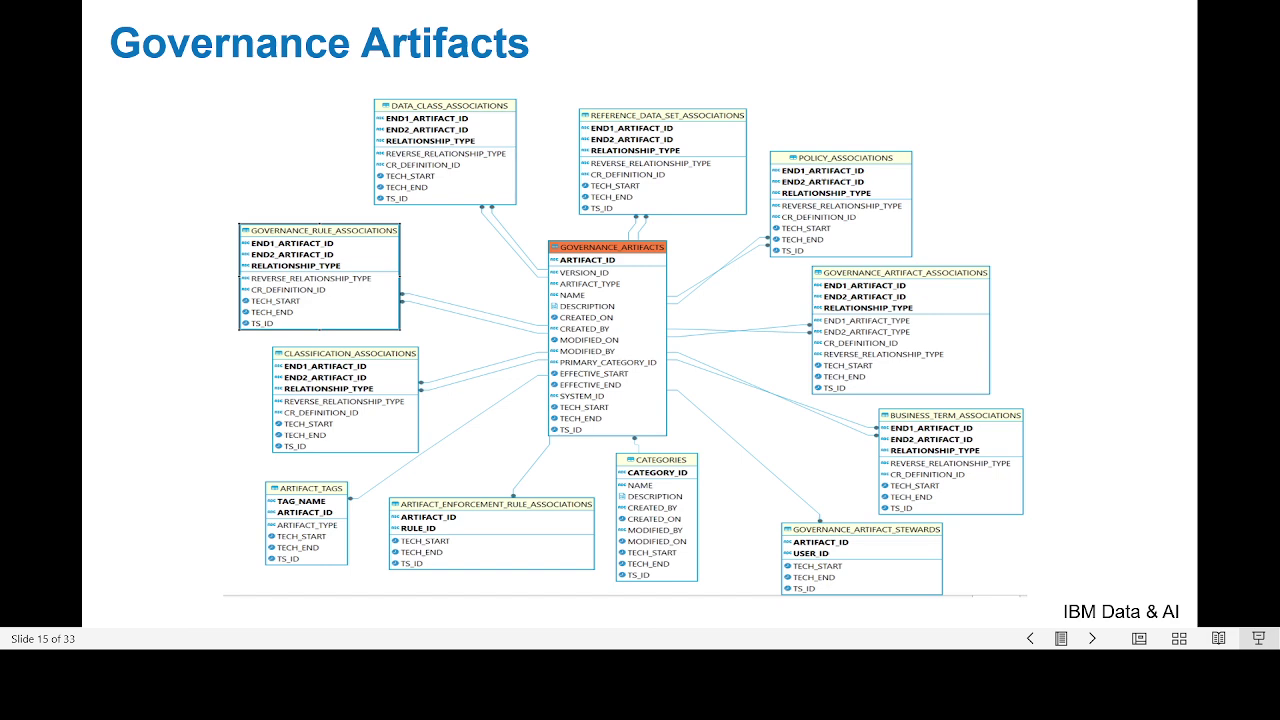
{"action": "key", "text": "Right"}
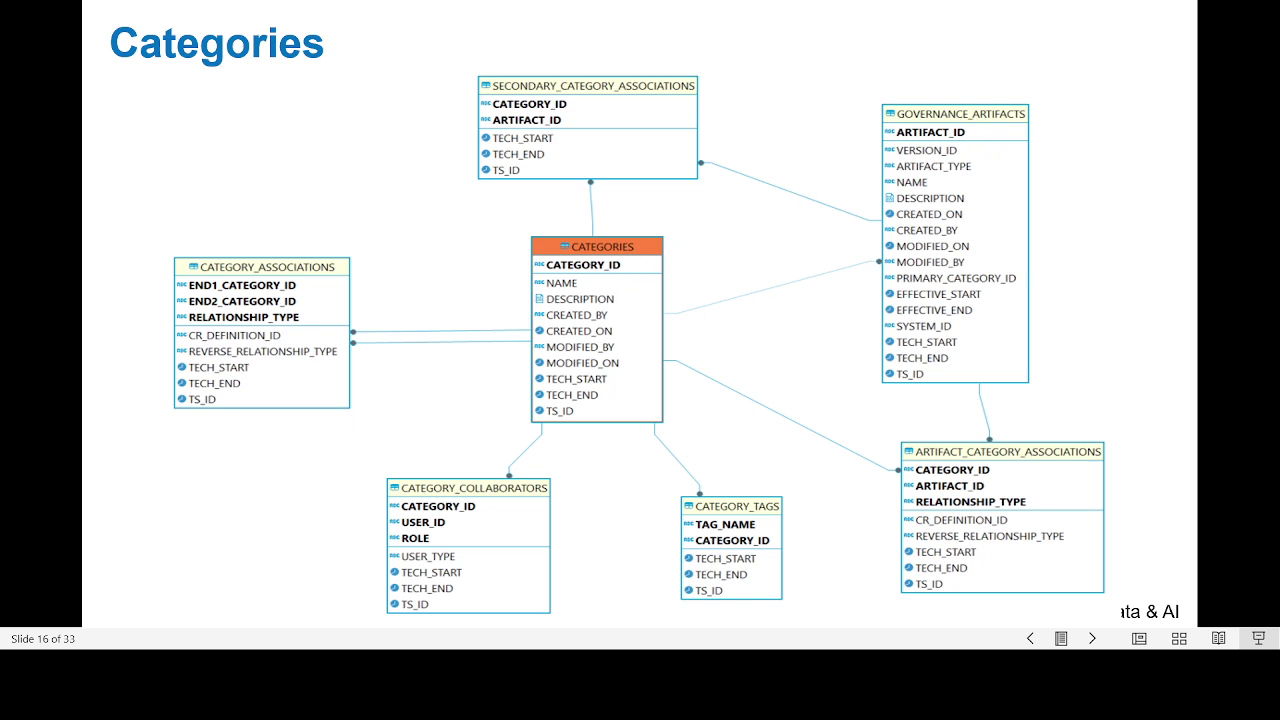
{"action": "key", "text": "Right"}
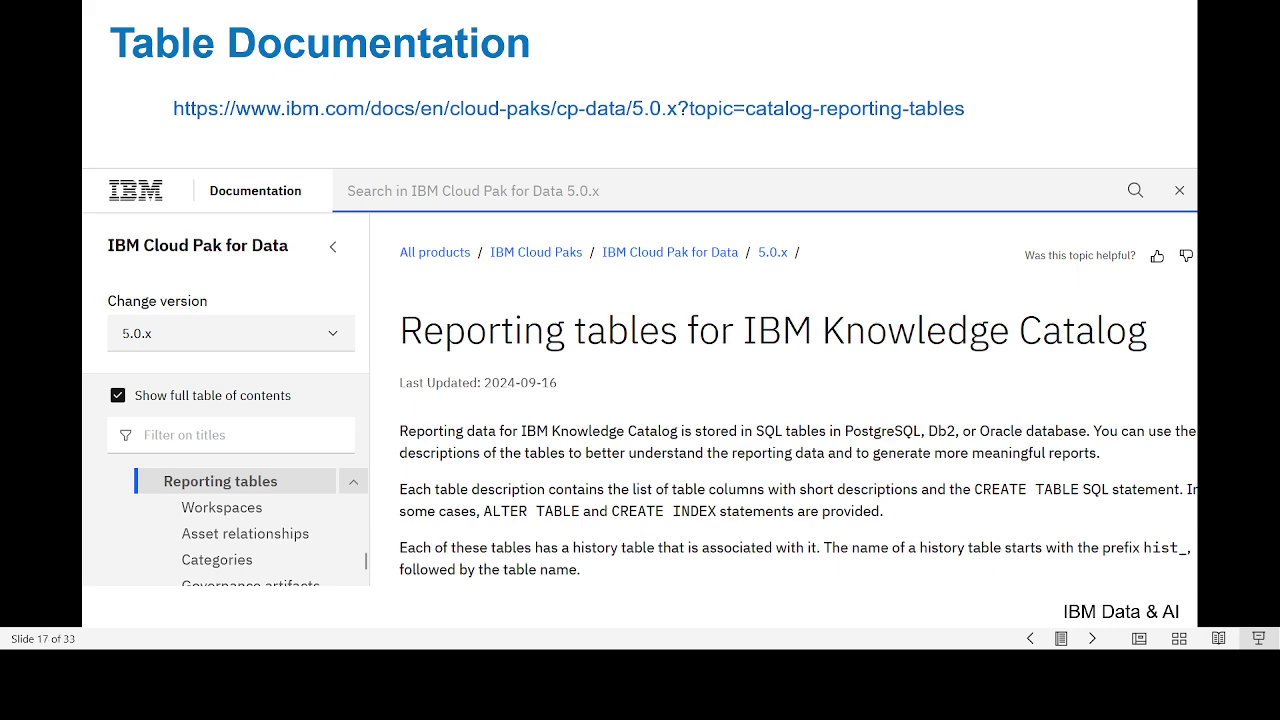
{"action": "key", "text": "Left"}
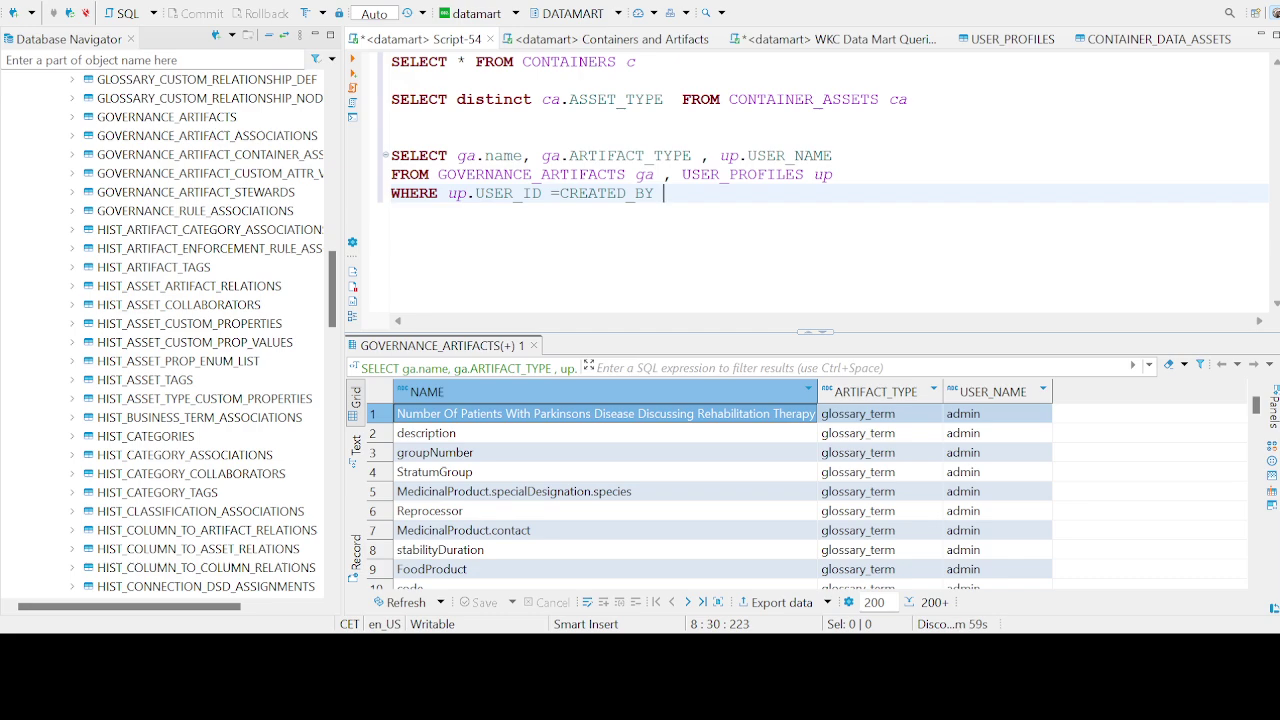
Examine the list of tables in the DATAMART schema, from the artifact and container tables through the data quality and governance artifact tables.
{"action": "scroll", "coordinate": [165, 330], "scroll_direction": "up", "scroll_amount": 3}
{"action": "scroll", "coordinate": [165, 330], "scroll_direction": "up", "scroll_amount": 10}
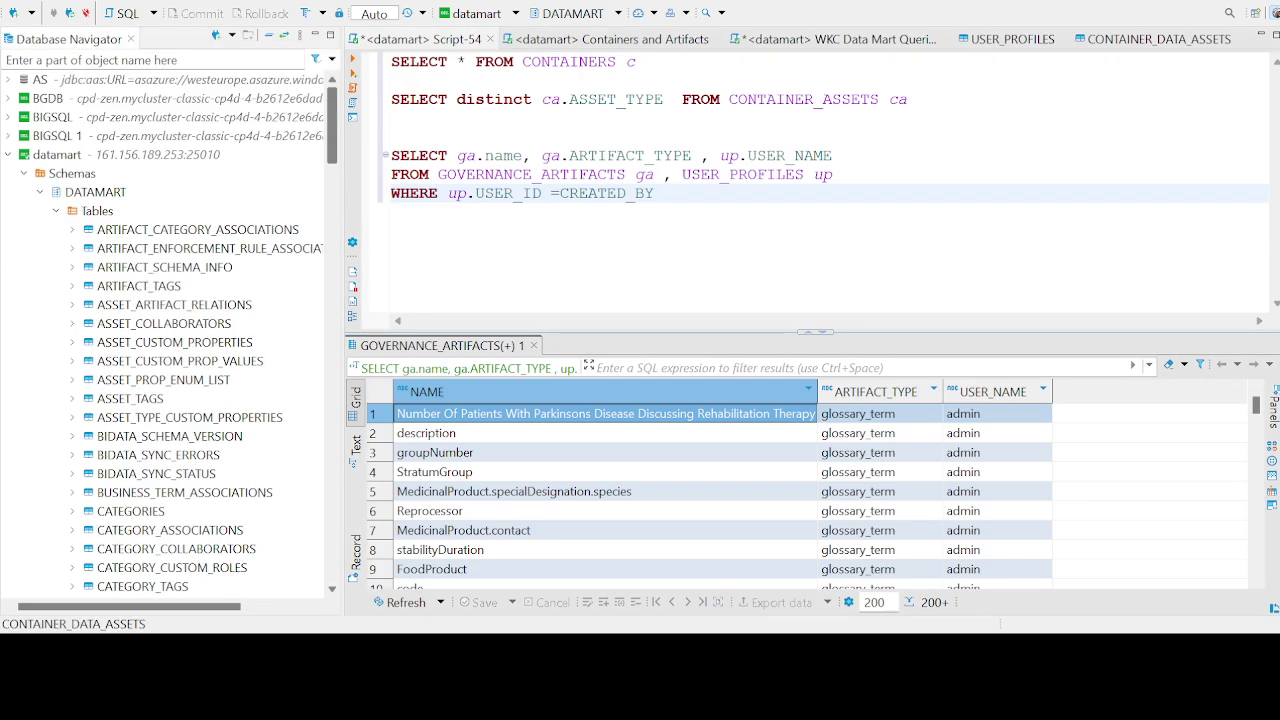
{"action": "scroll", "coordinate": [165, 330], "scroll_direction": "down", "scroll_amount": 7}
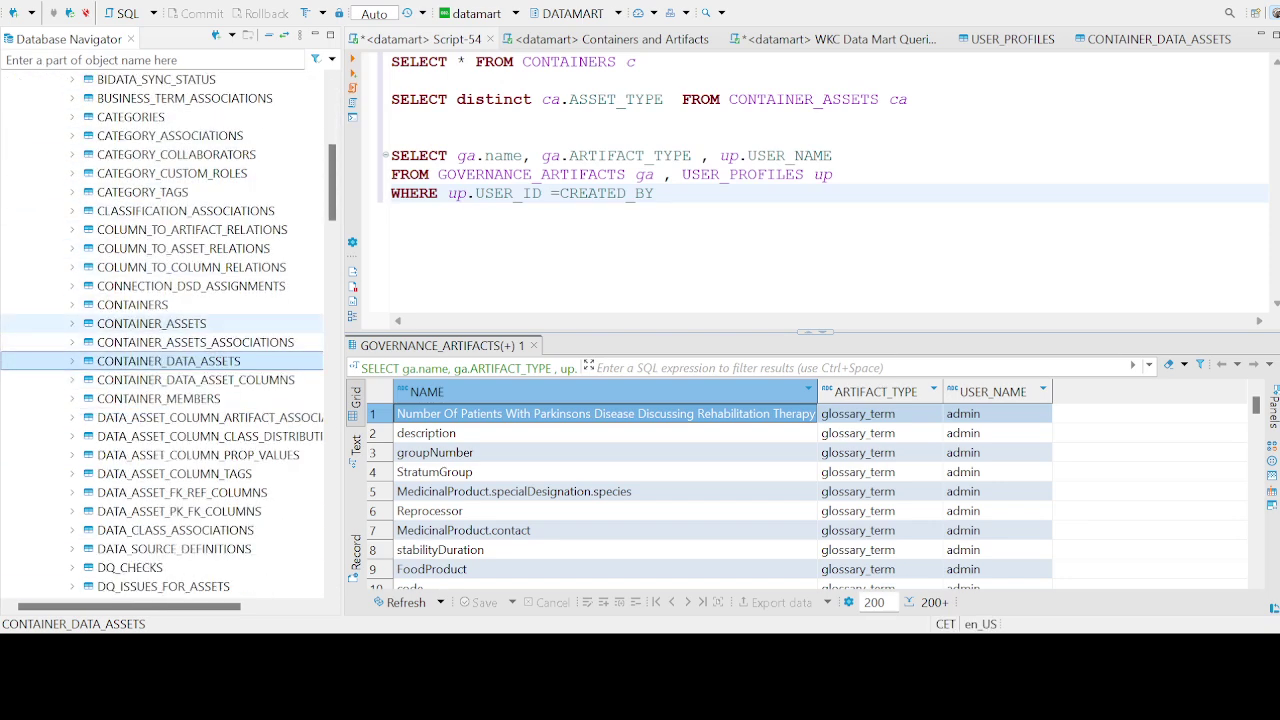
{"action": "scroll", "coordinate": [165, 330], "scroll_direction": "down", "scroll_amount": 8}
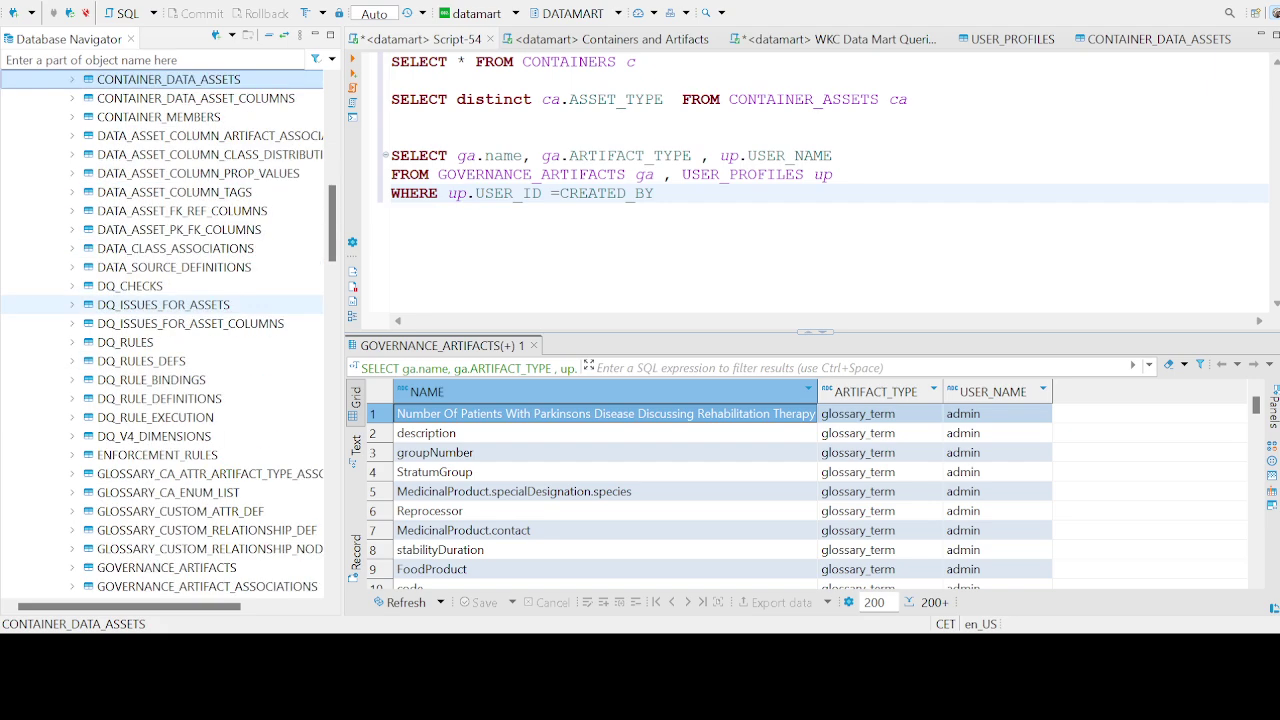
{"action": "scroll", "coordinate": [165, 342], "scroll_direction": "up", "scroll_amount": 10}
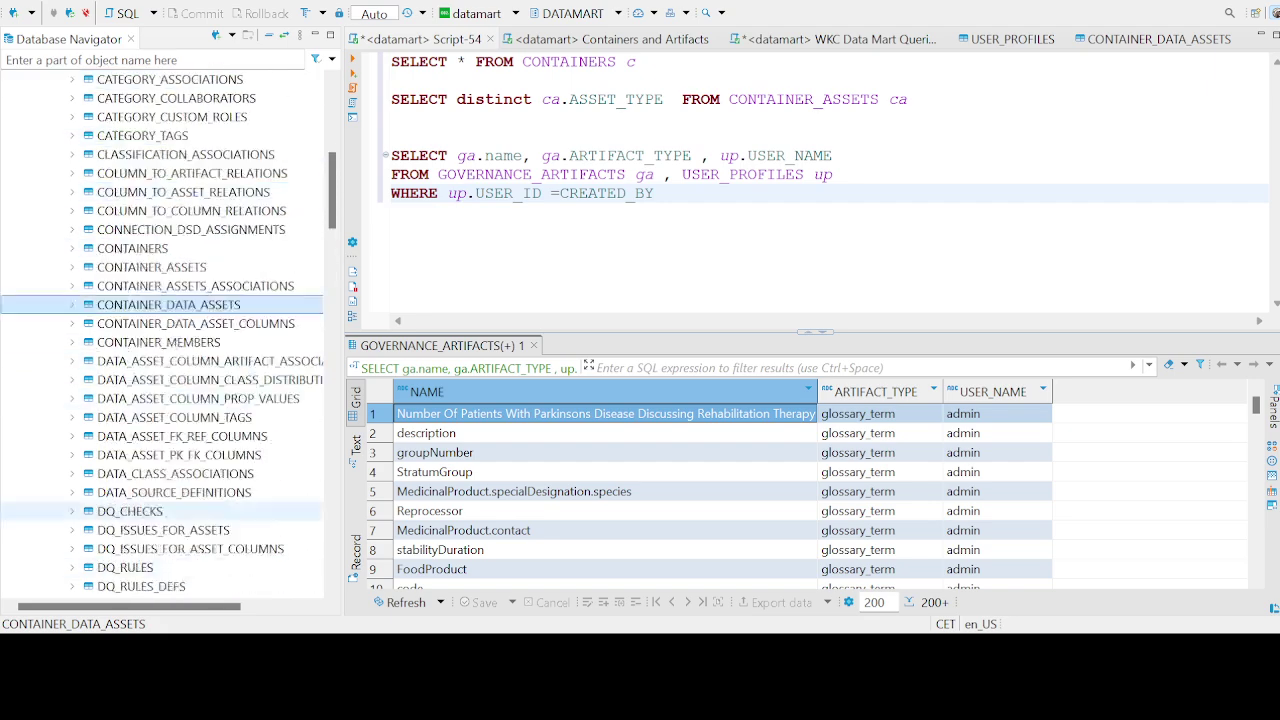
{"action": "scroll", "coordinate": [165, 330], "scroll_direction": "up", "scroll_amount": 1}
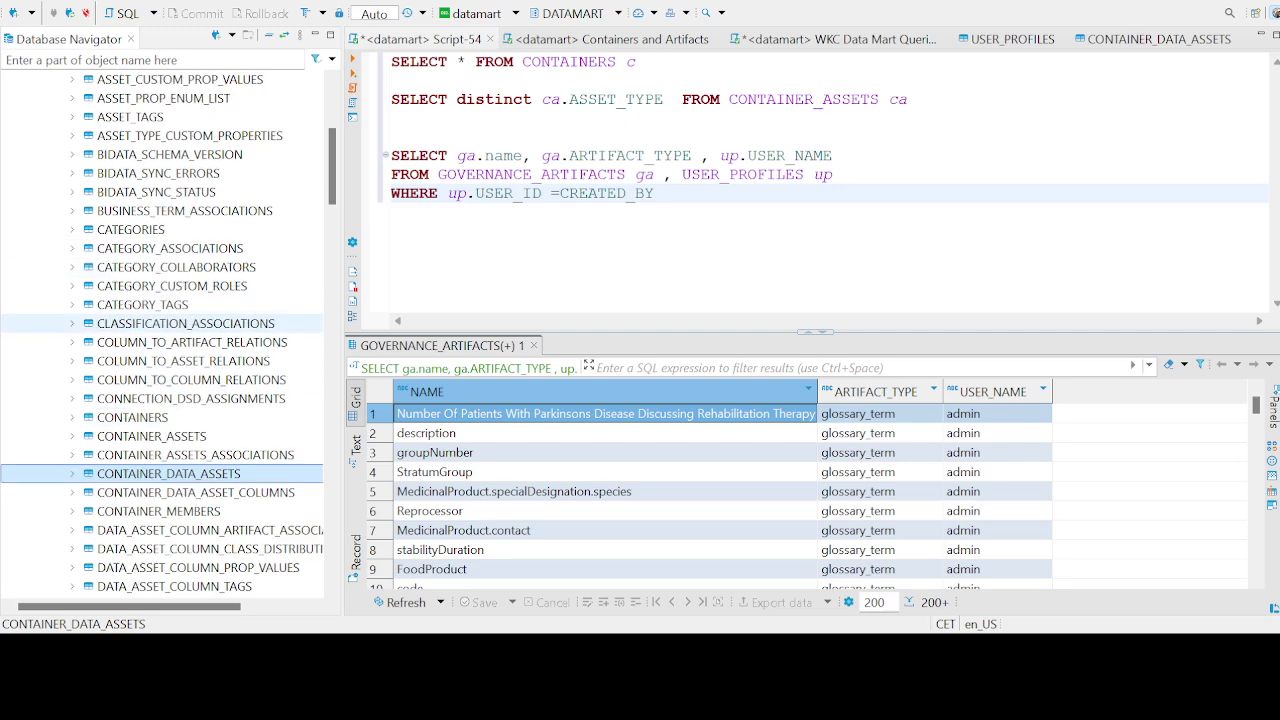
{"action": "scroll", "coordinate": [165, 323], "scroll_direction": "down", "scroll_amount": 11}
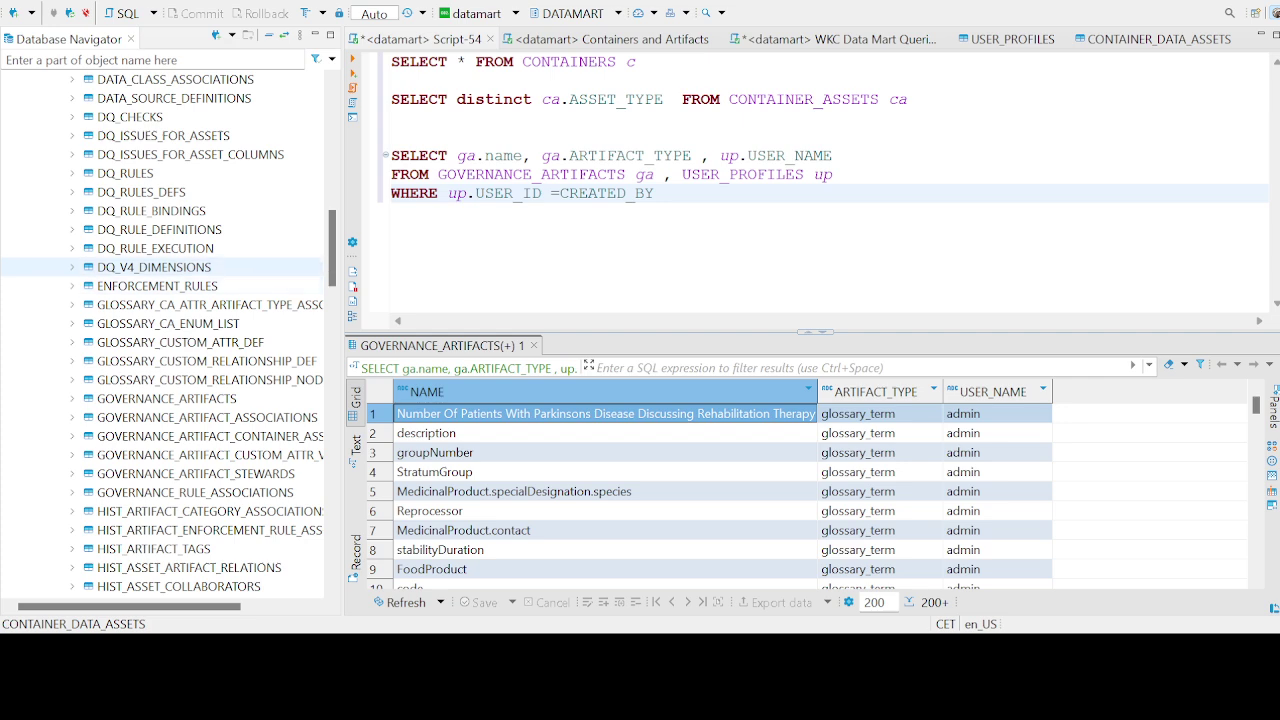
{"action": "scroll", "coordinate": [165, 280], "scroll_direction": "down", "scroll_amount": 2}
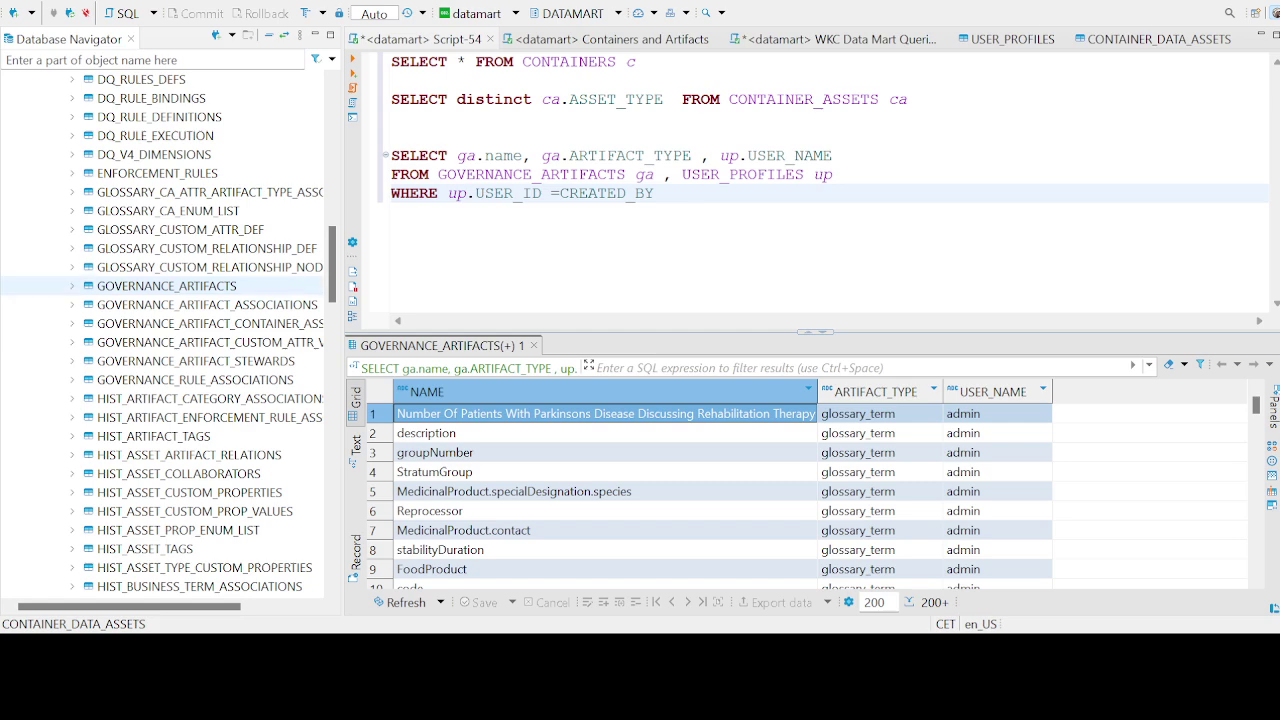
{"action": "scroll", "coordinate": [165, 286], "scroll_direction": "up", "scroll_amount": 20}
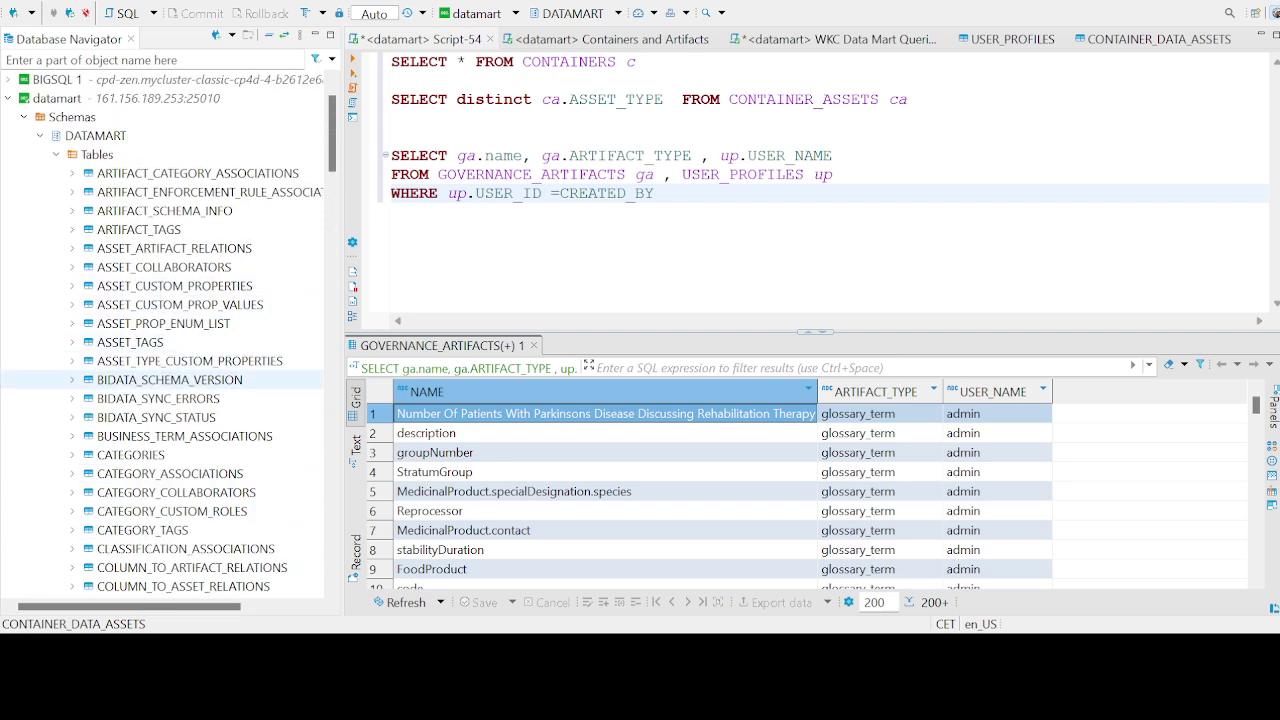
Open the data of the CATEGORIES table in the DATAMART schema.
{"action": "scroll", "coordinate": [165, 380], "scroll_direction": "down", "scroll_amount": 1}
{"action": "left_click", "coordinate": [131, 398]}
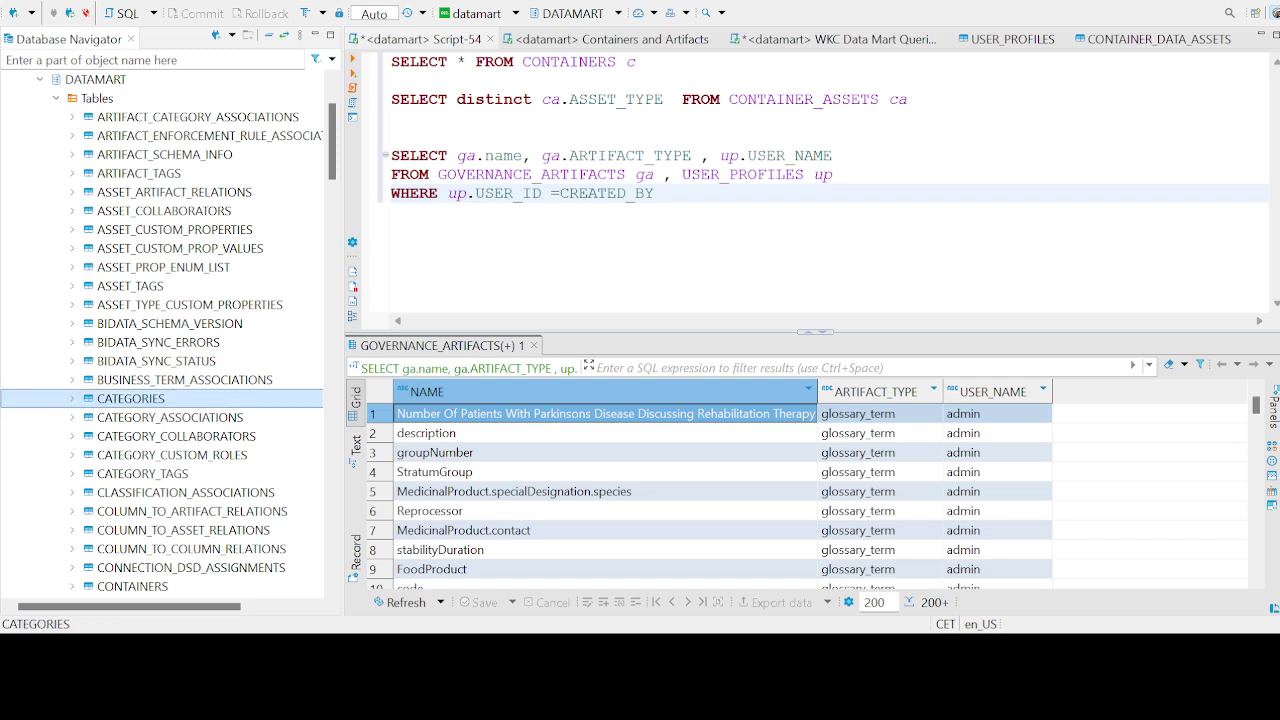
{"action": "double_click", "coordinate": [131, 398]}
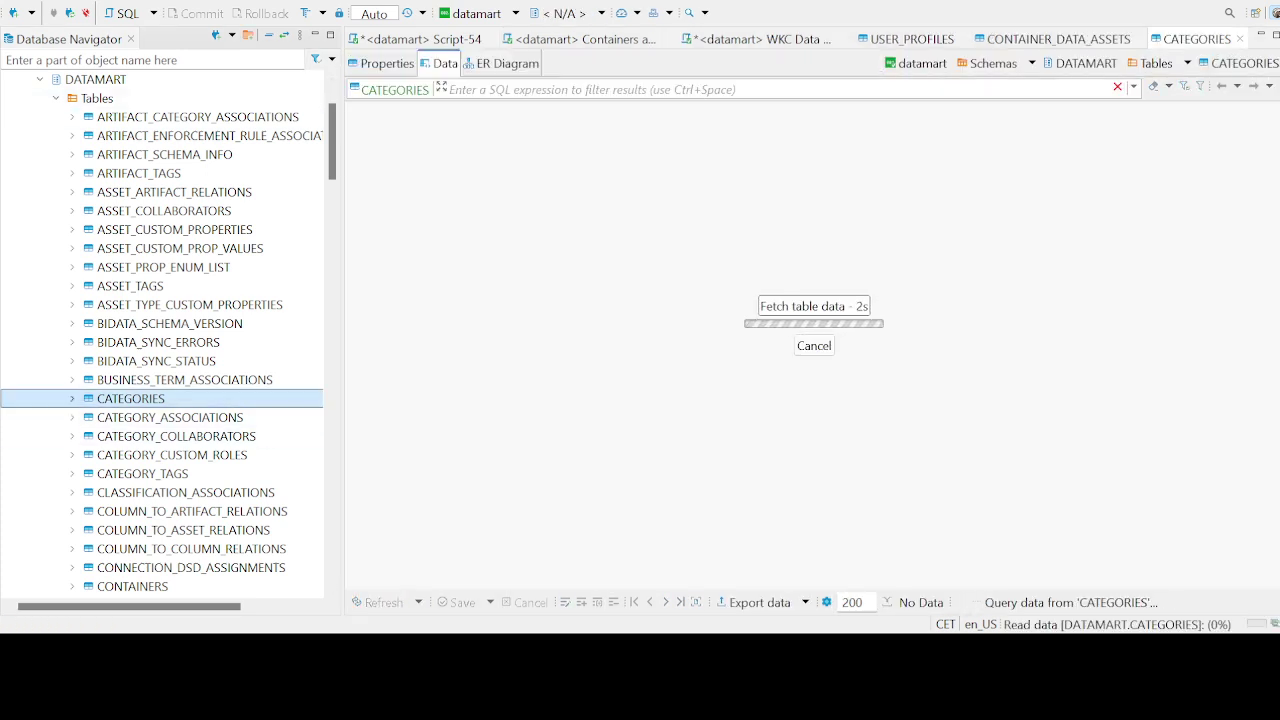
{"action": "left_click", "coordinate": [131, 398]}
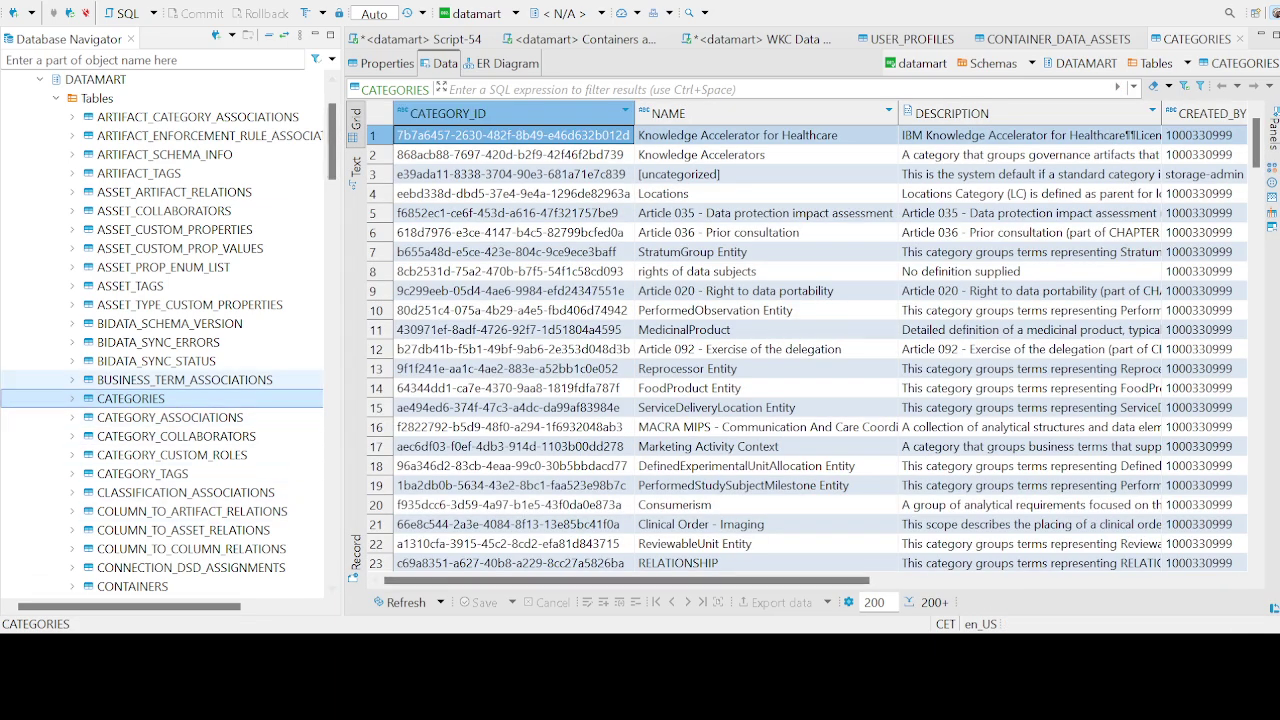
Open the data of the DQ_V4_DIMENSIONS table in the DATAMART schema.
{"action": "scroll", "coordinate": [160, 380], "scroll_direction": "down", "scroll_amount": 8}
{"action": "scroll", "coordinate": [160, 380], "scroll_direction": "down", "scroll_amount": 4}
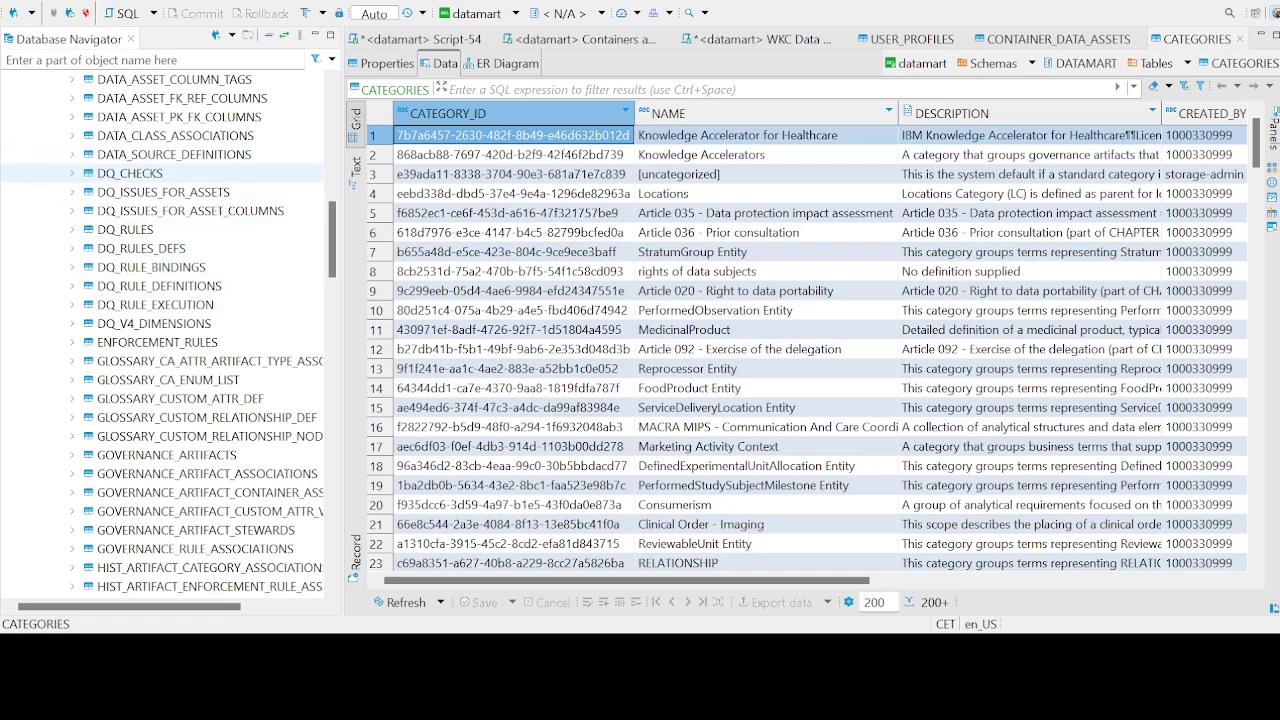
{"action": "left_click", "coordinate": [154, 323]}
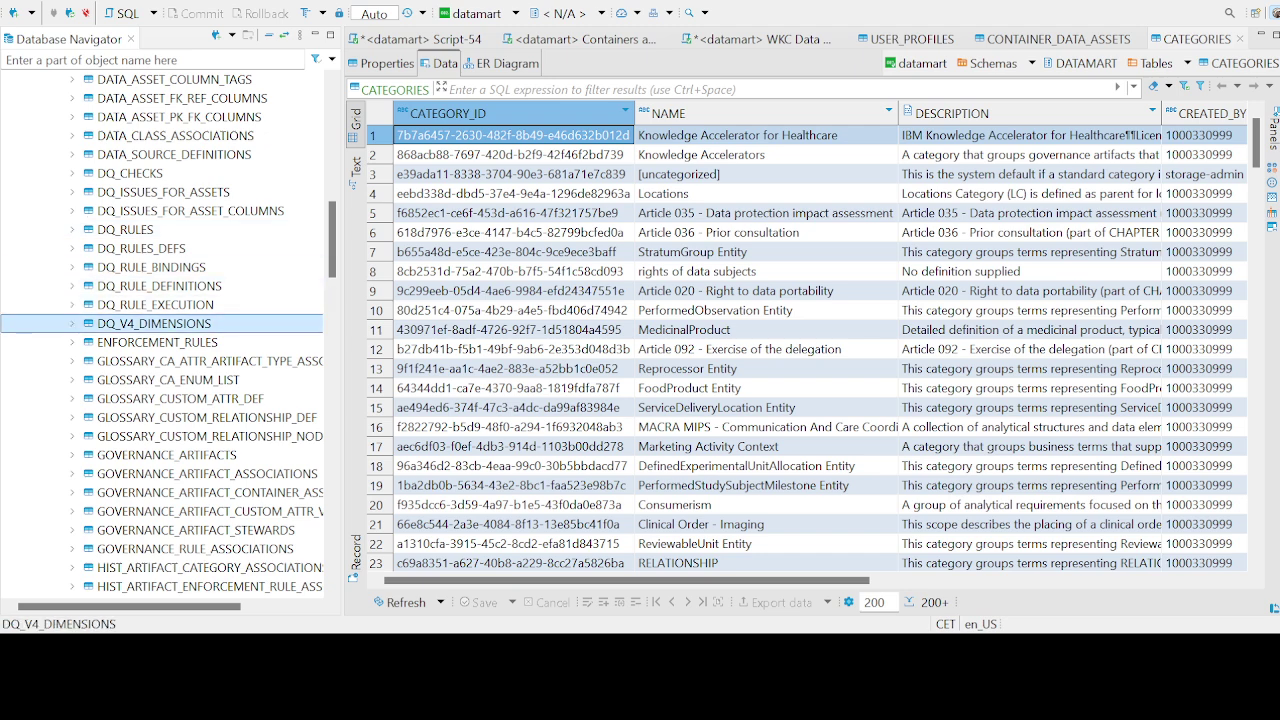
{"action": "key", "text": "Return"}
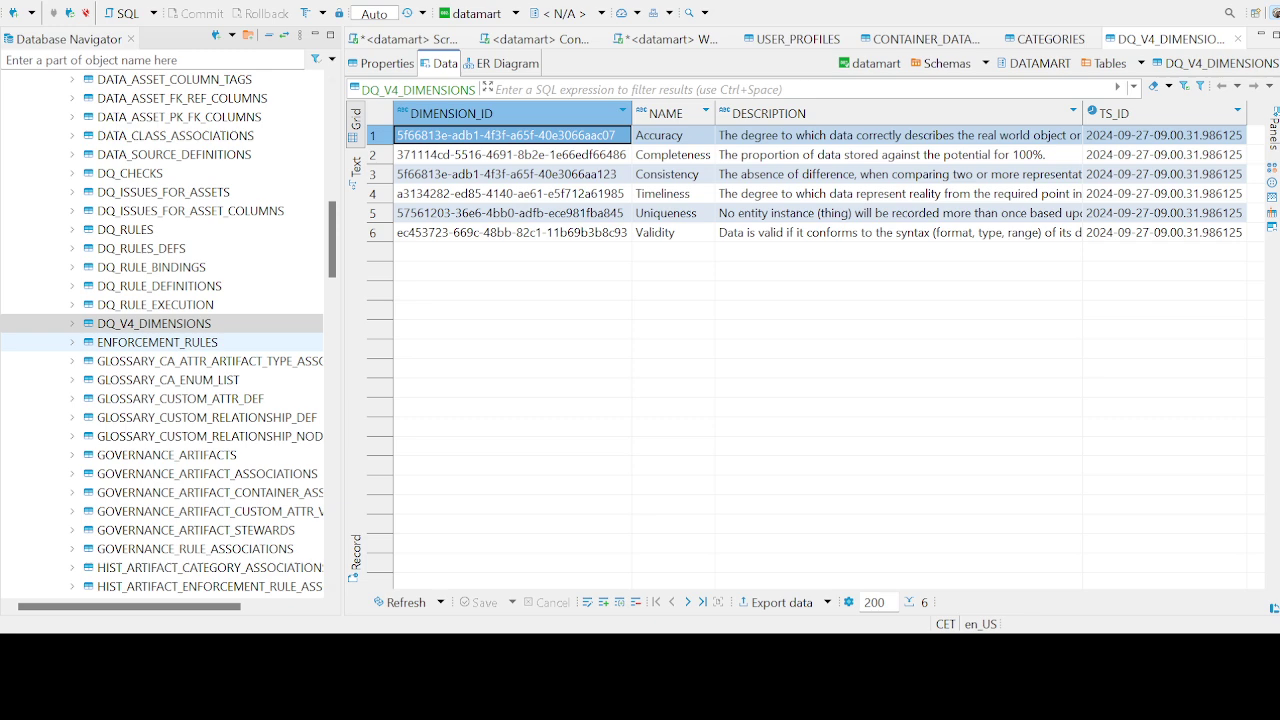
Open the data of the DQ_RULES_DEFS table to view how rules map to rule definitions.
{"action": "left_click", "coordinate": [157, 342]}
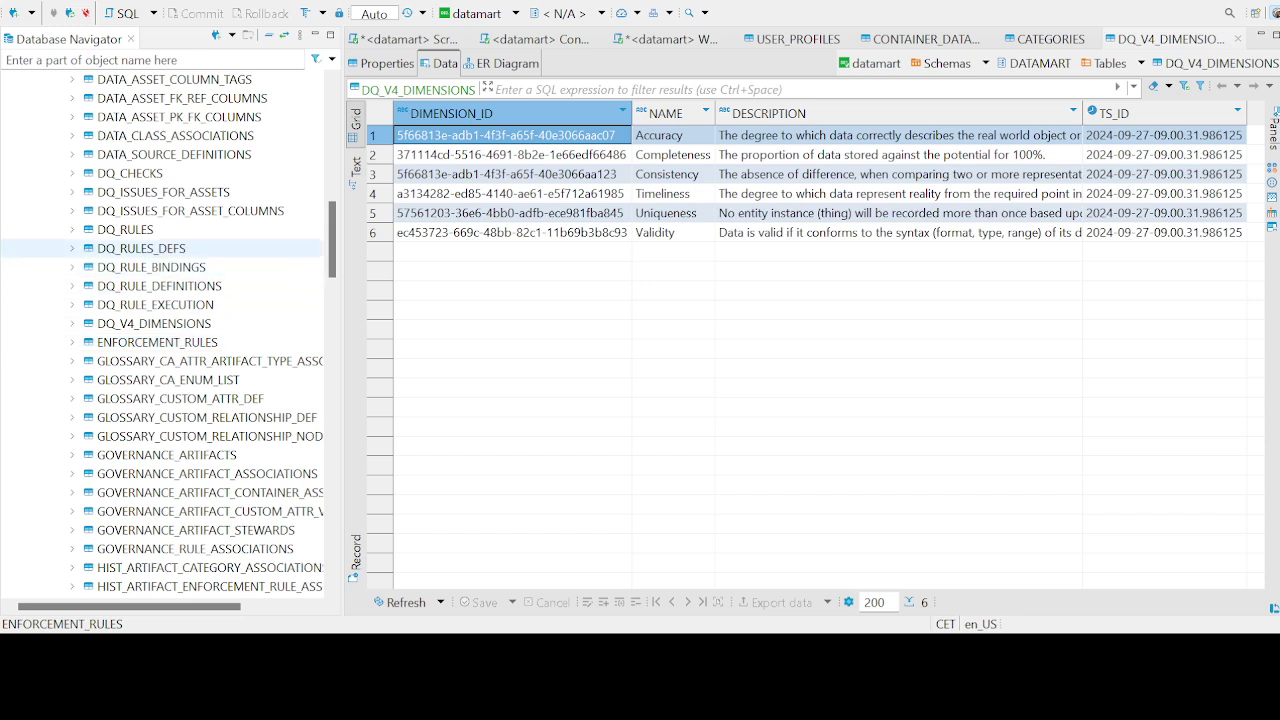
{"action": "left_click", "coordinate": [141, 248]}
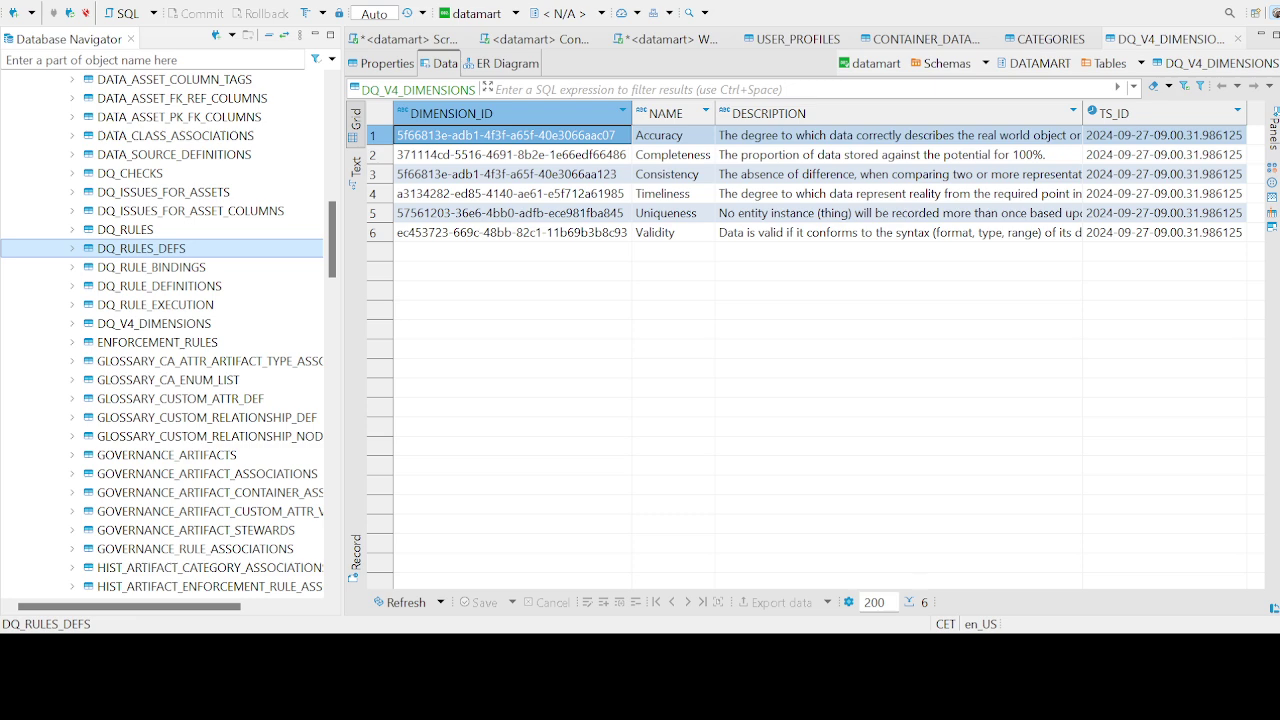
{"action": "key", "text": "Return"}
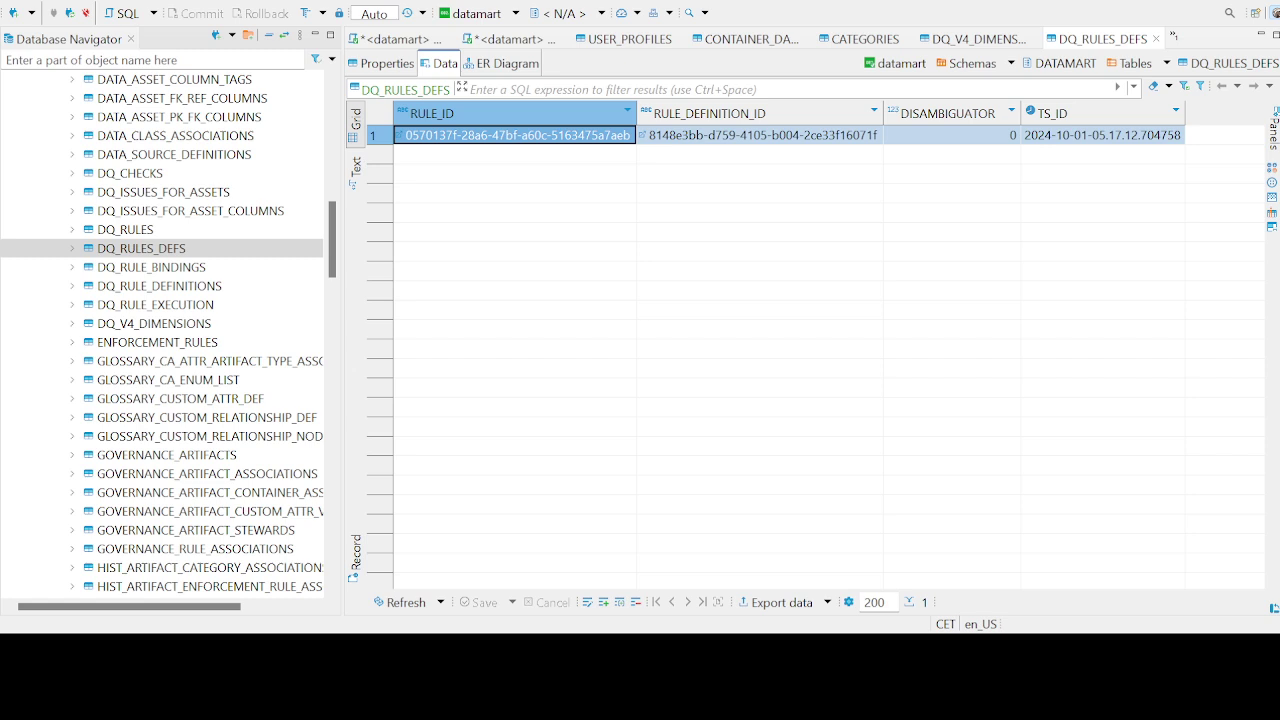
Open the data of the DQ_RULES table to view the data quality rules.
{"action": "left_click", "coordinate": [151, 267]}
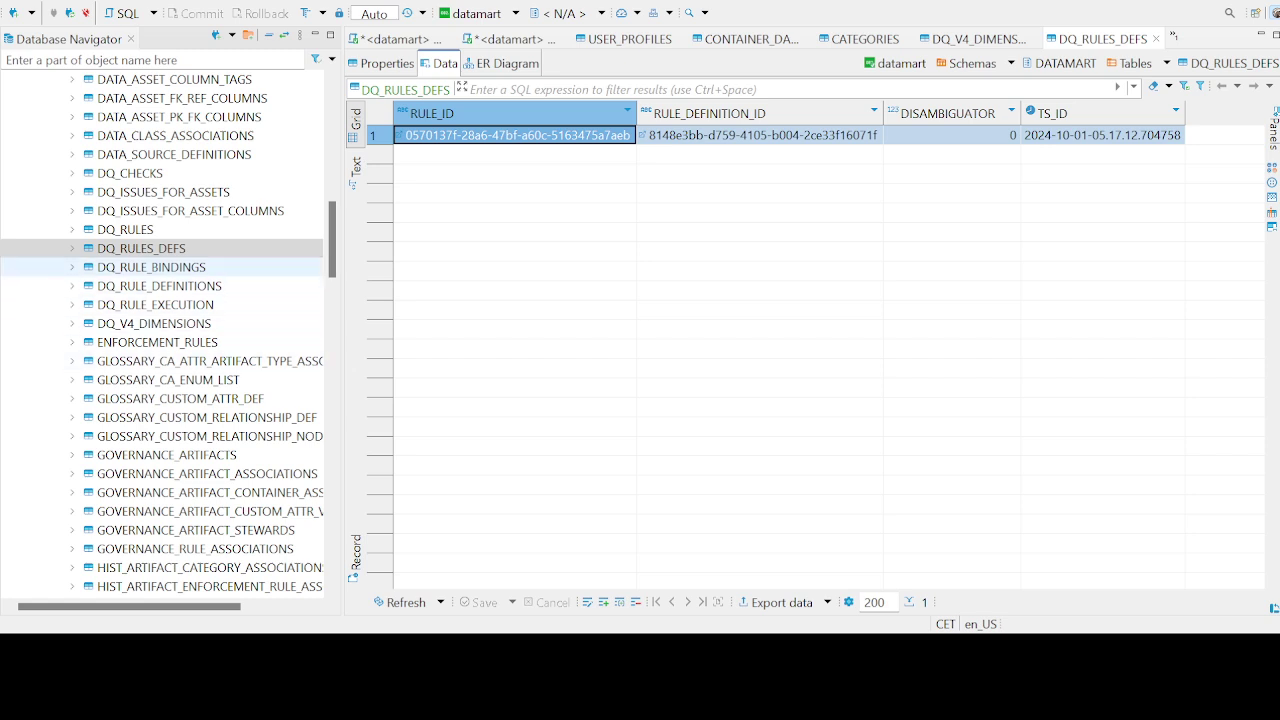
{"action": "left_click", "coordinate": [159, 286]}
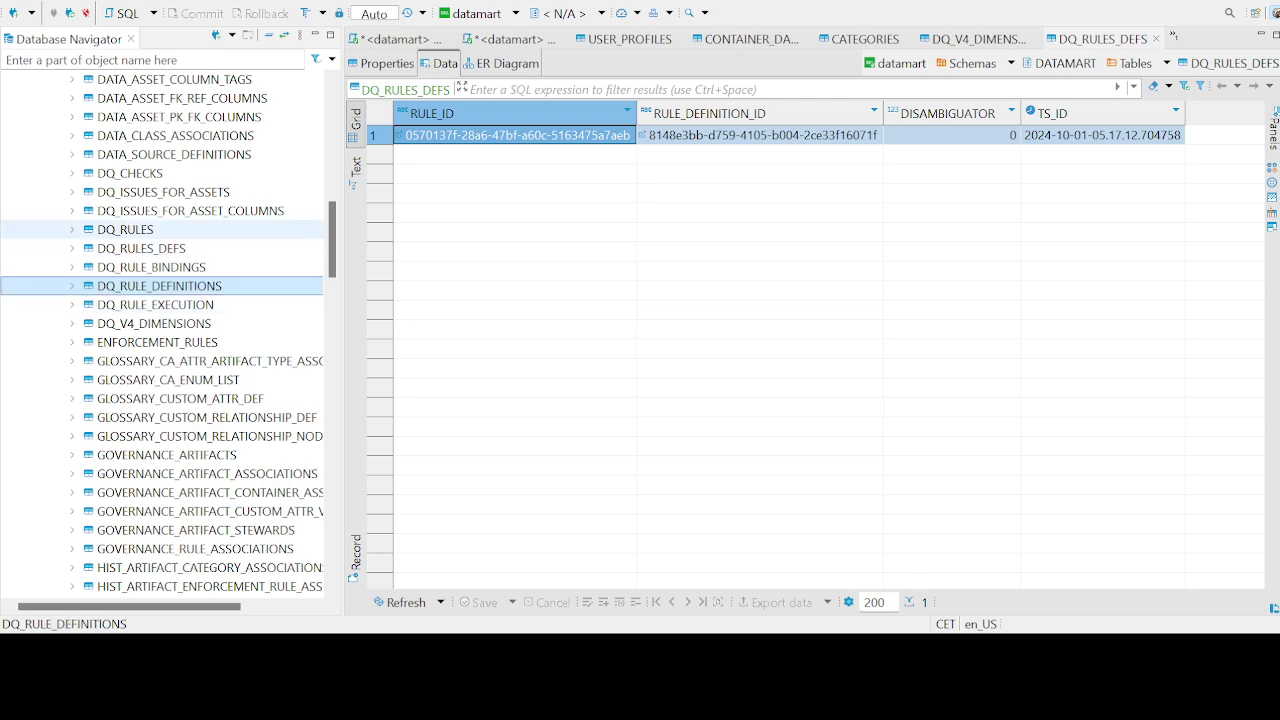
{"action": "left_click", "coordinate": [125, 229]}
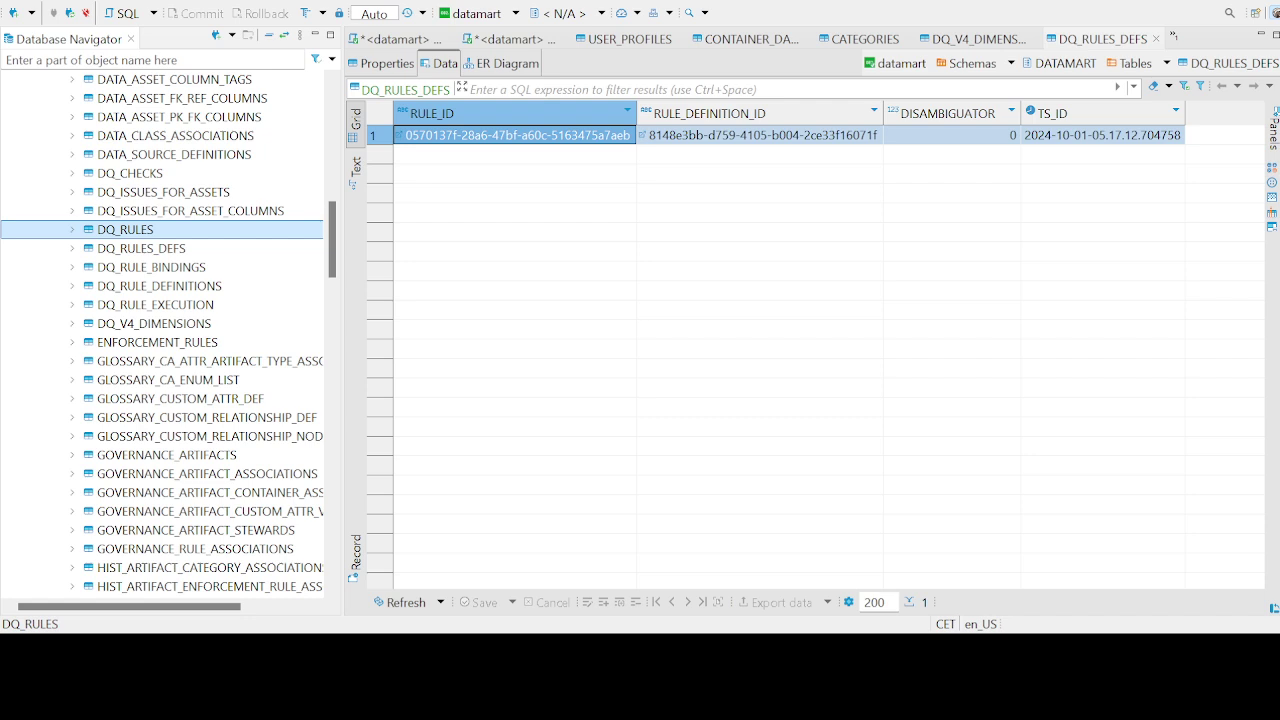
{"action": "key", "text": "Return"}
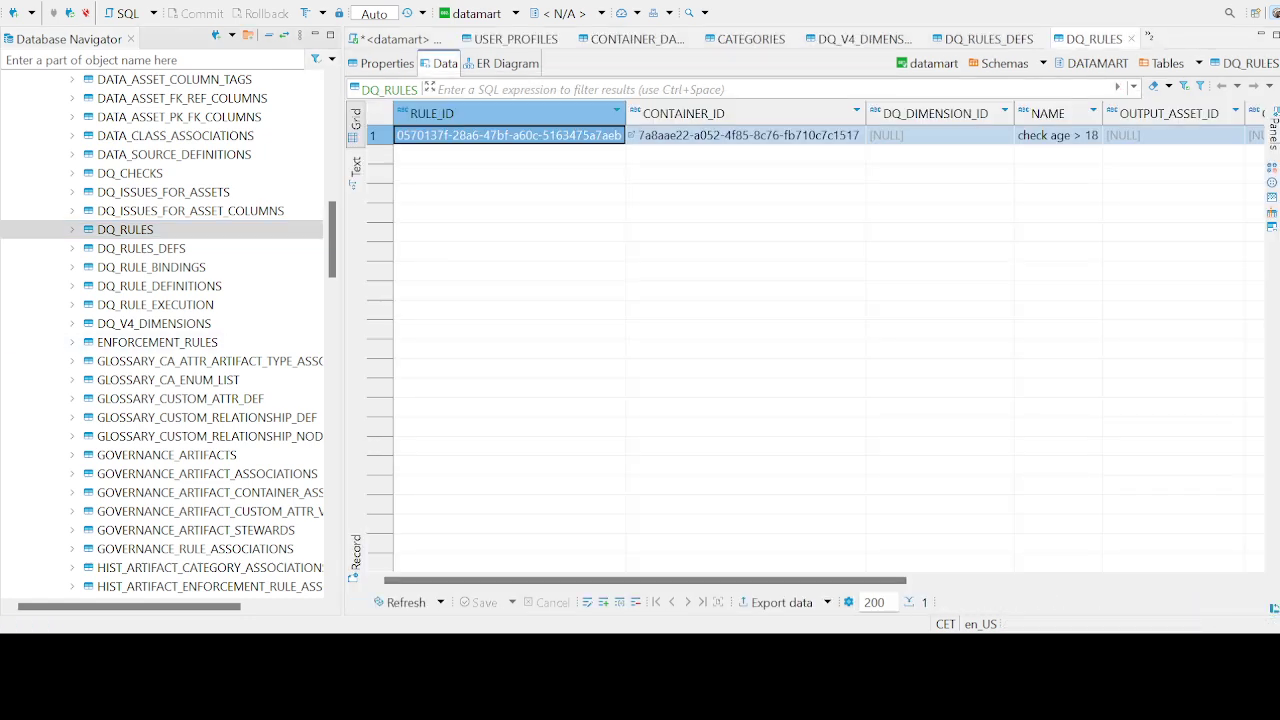
Open the data of the DQ_RULE_EXECUTION table to view the job runs with their start and end times.
{"action": "left_click", "coordinate": [155, 304]}
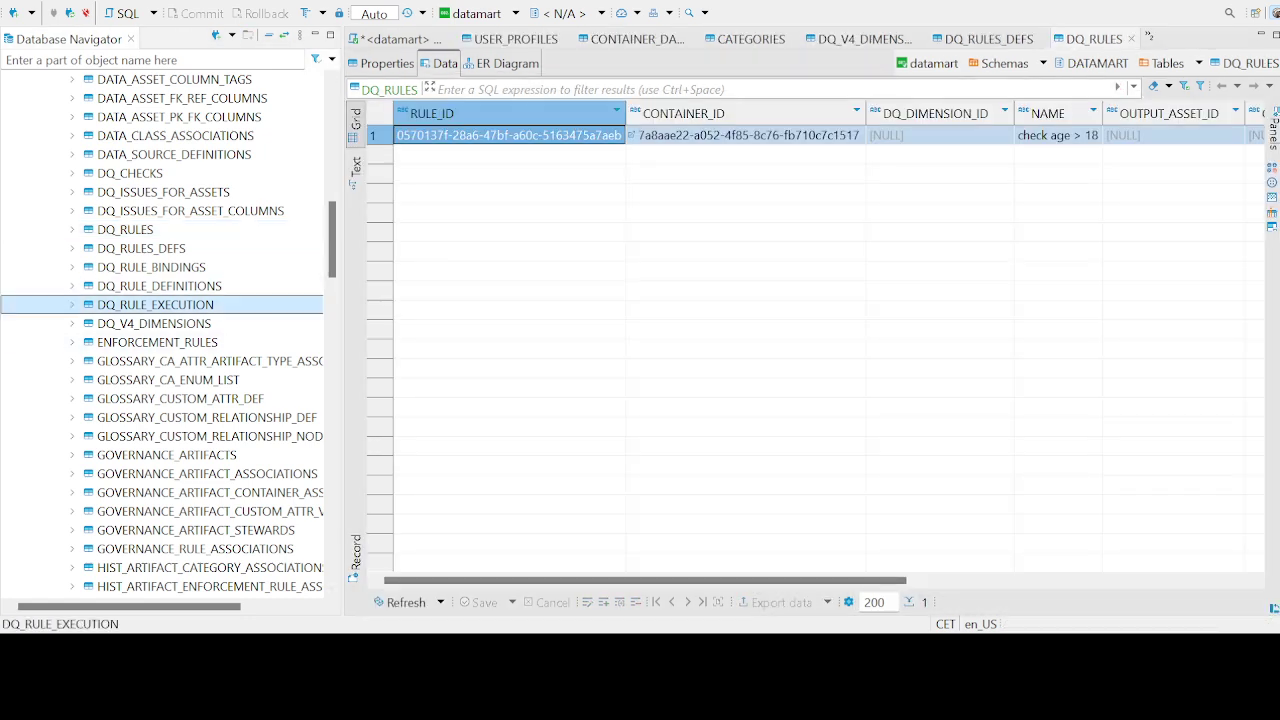
{"action": "key", "text": "Return"}
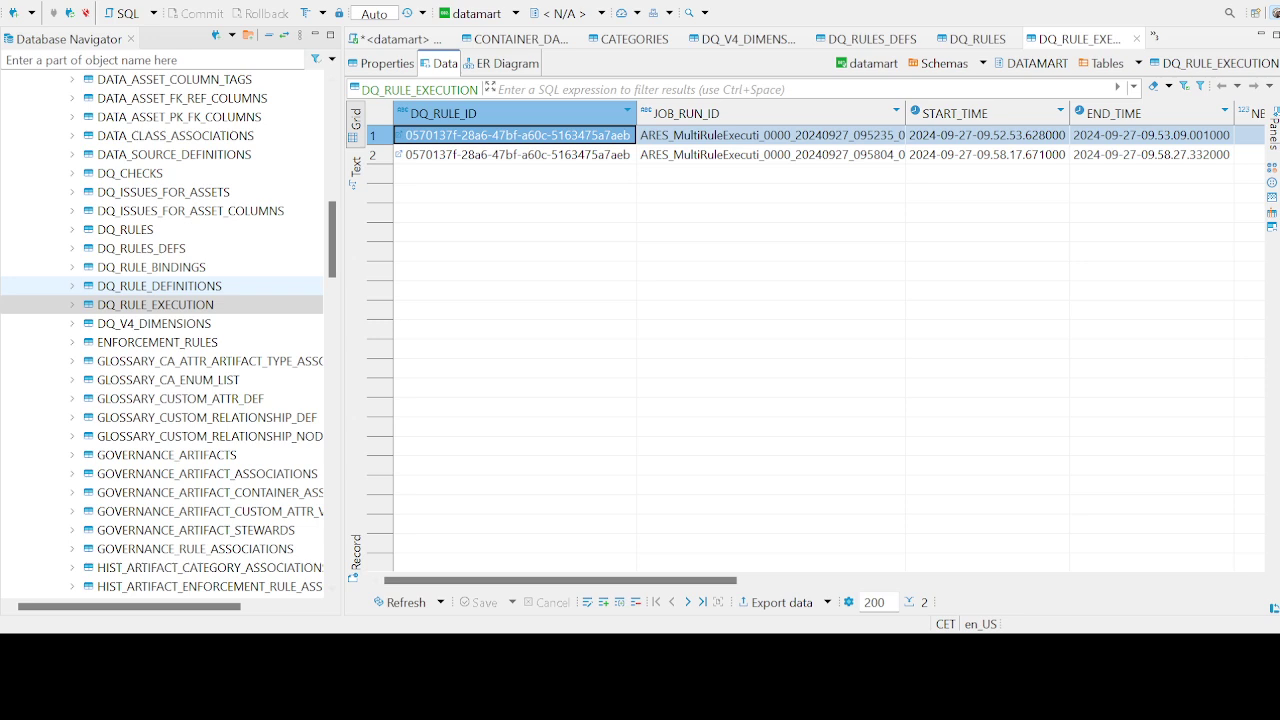
{"action": "left_click", "coordinate": [155, 304]}
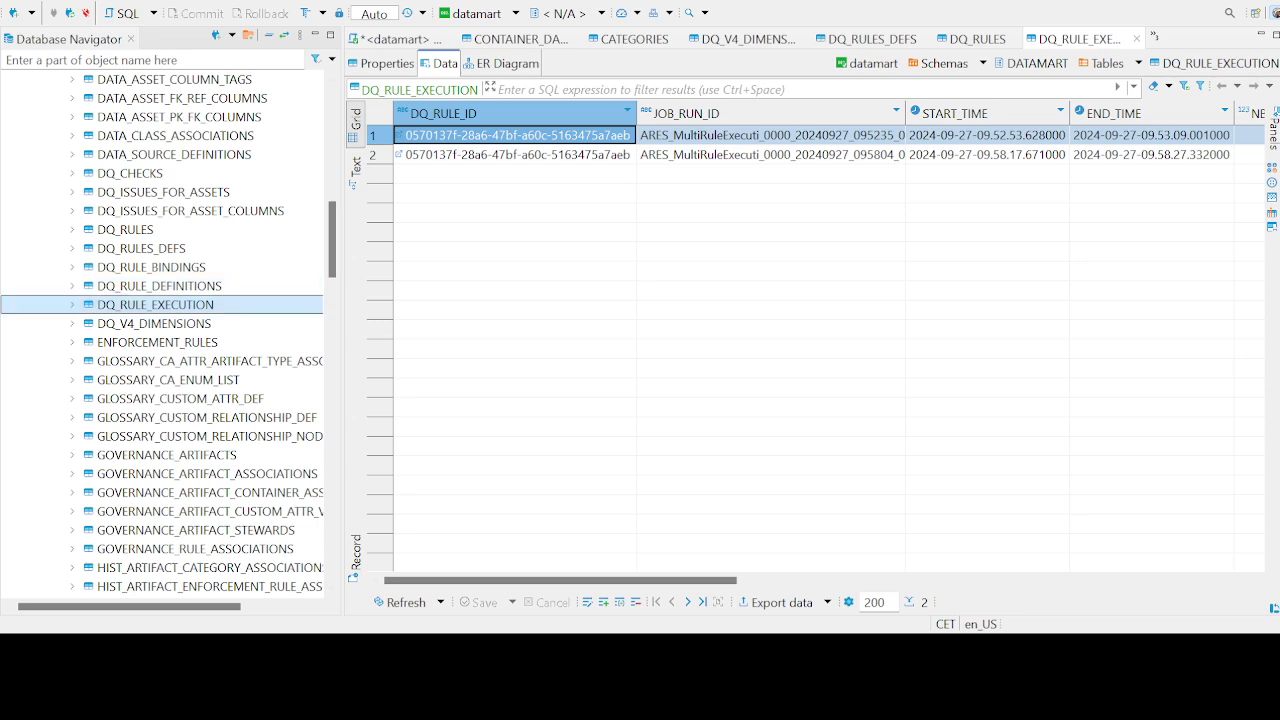
{"action": "left_click", "coordinate": [517, 134]}
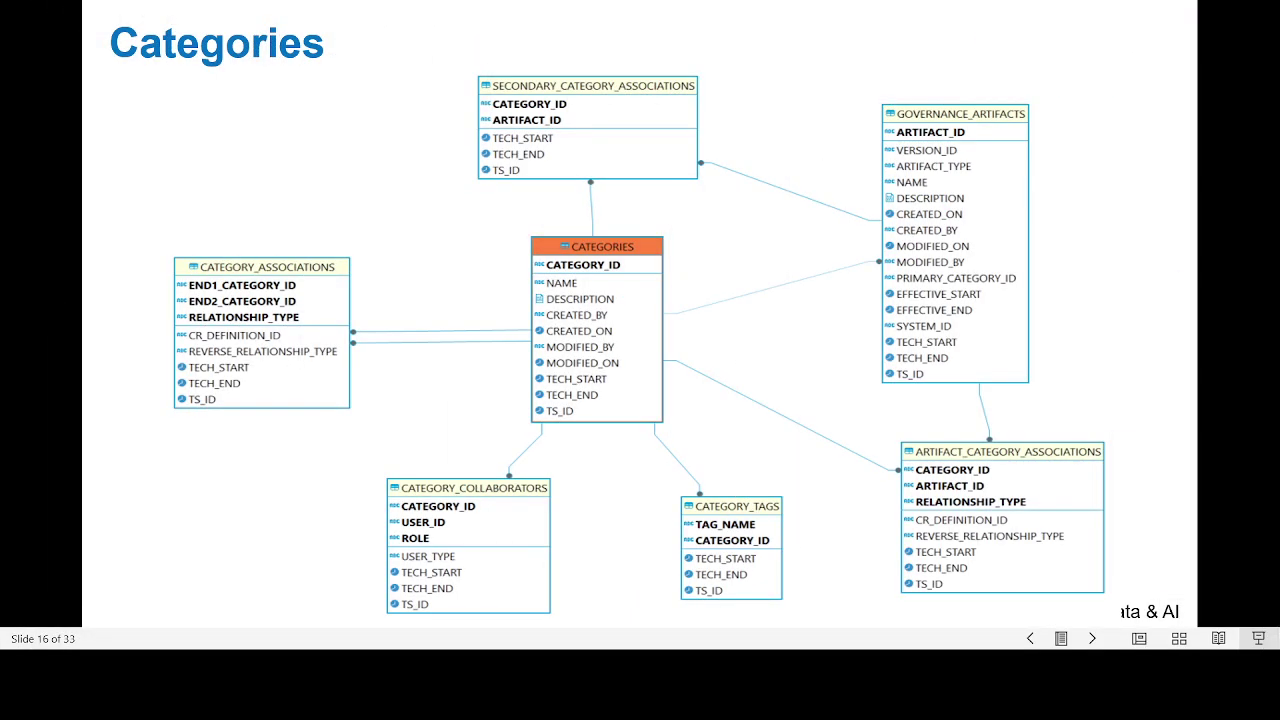
{"action": "key", "text": "Right"}
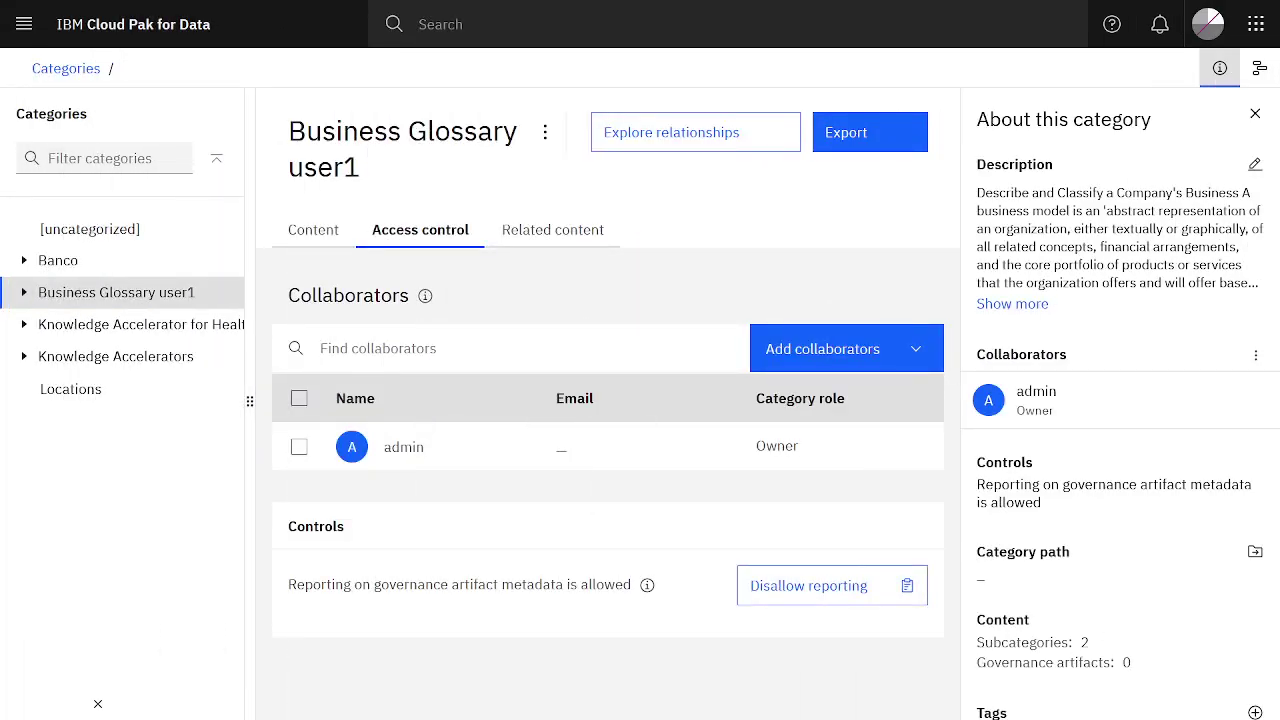
Switch to the reporting tables documentation in the browser and open the description of the containers table.
{"action": "mouse_move", "coordinate": [458, 5]}
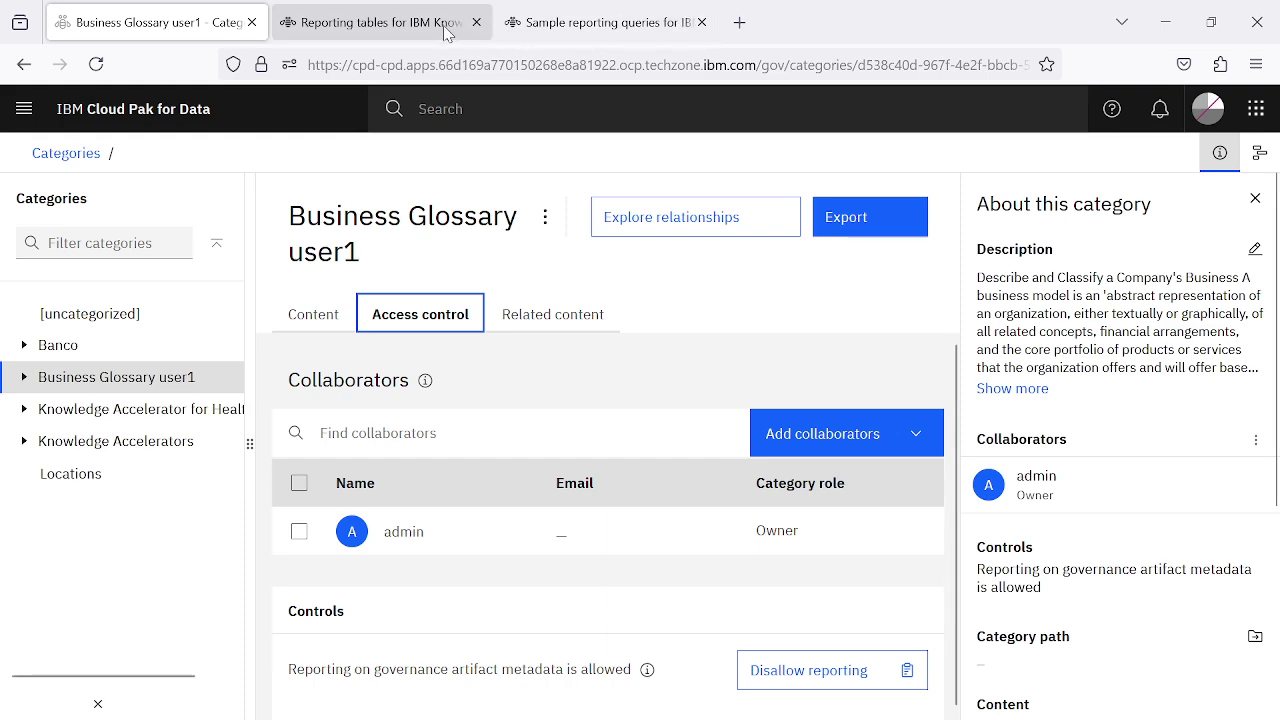
{"action": "left_click", "coordinate": [446, 30]}
{"action": "scroll", "coordinate": [630, 345], "scroll_direction": "down", "scroll_amount": 5}
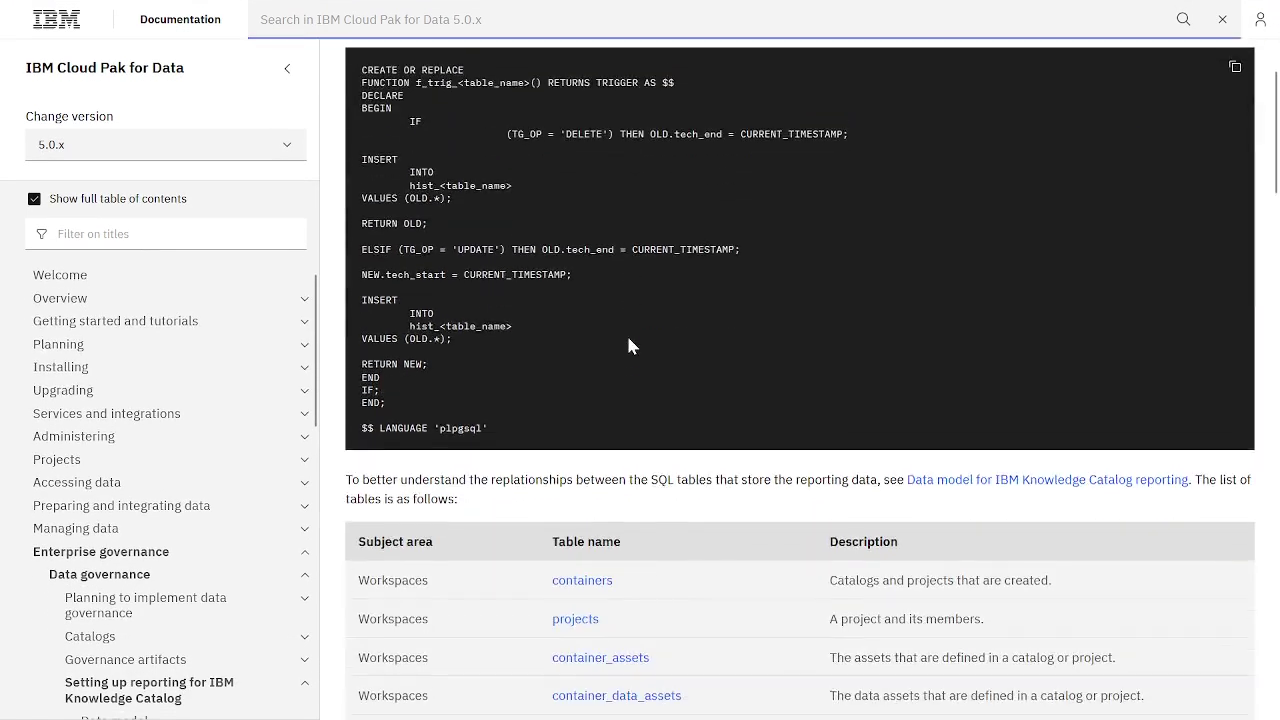
{"action": "scroll", "coordinate": [628, 345], "scroll_direction": "down", "scroll_amount": 4}
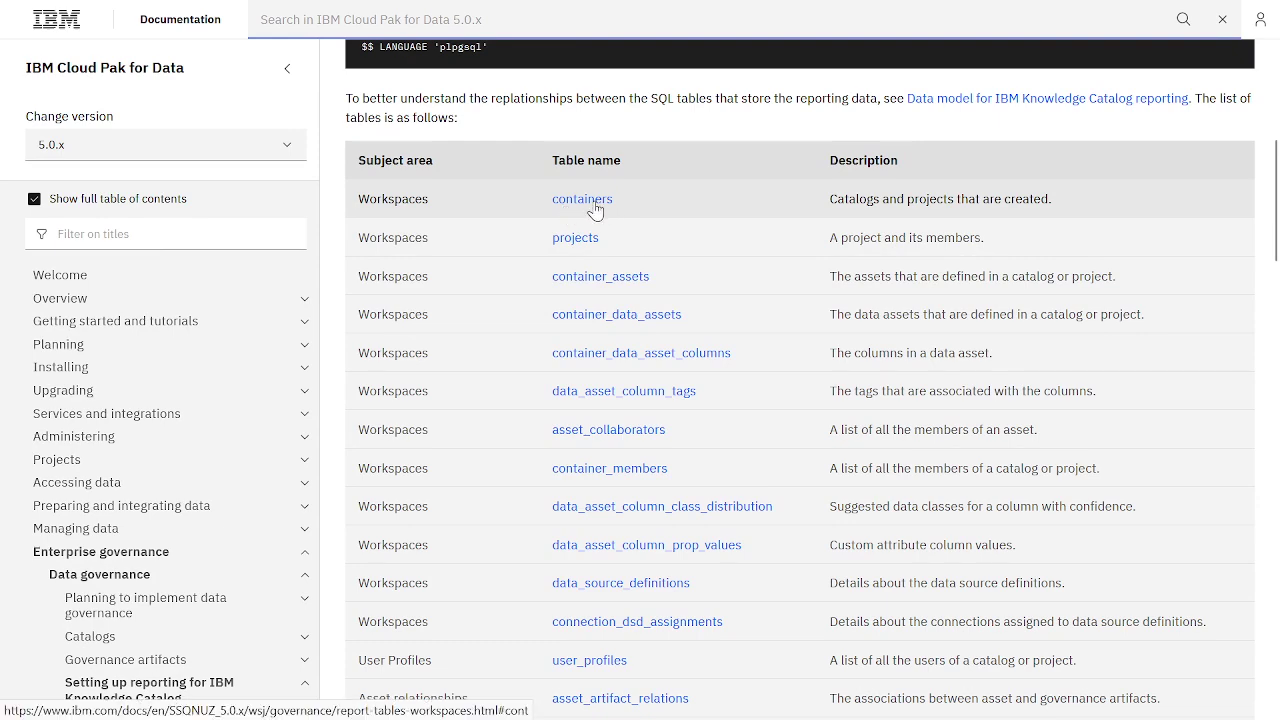
{"action": "left_click", "coordinate": [593, 204]}
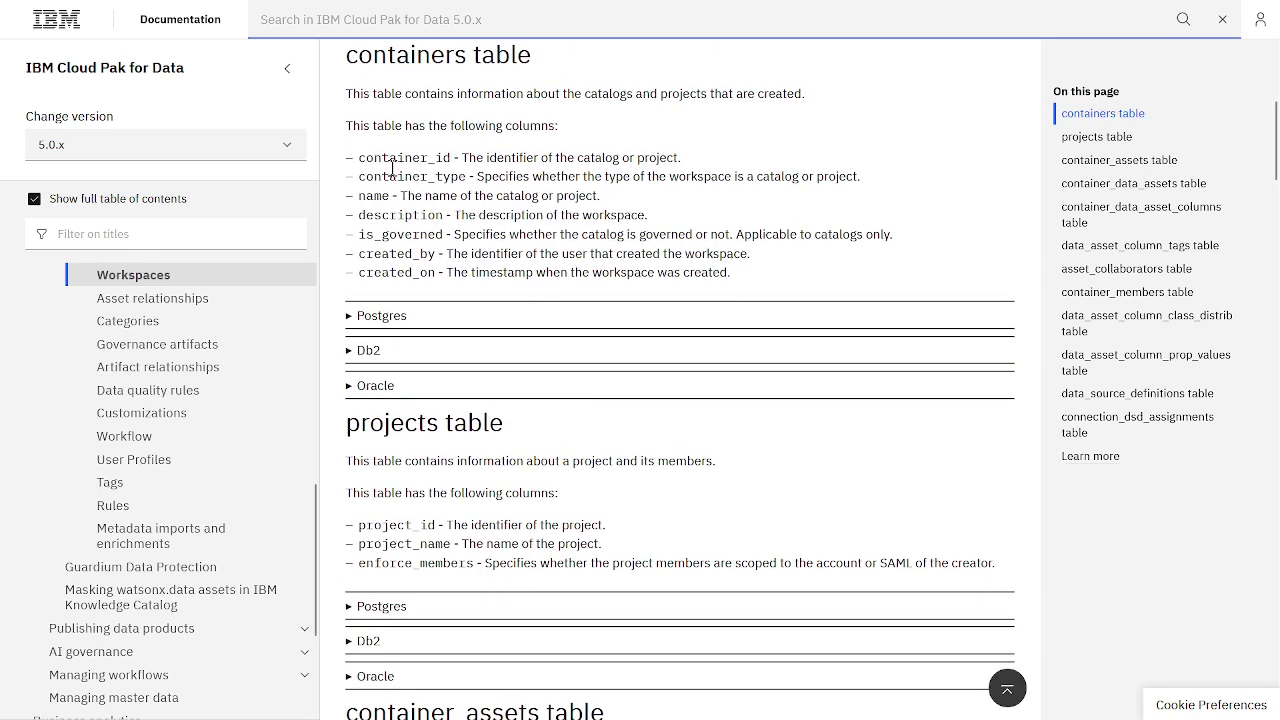
Read the column descriptions of the containers table, including container_id, container_type and is_governed, and review the list of workspaces reporting tables.
{"action": "left_click_drag", "start_coordinate": [373, 157], "coordinate": [683, 157]}
{"action": "left_click_drag", "start_coordinate": [499, 177], "coordinate": [862, 177]}
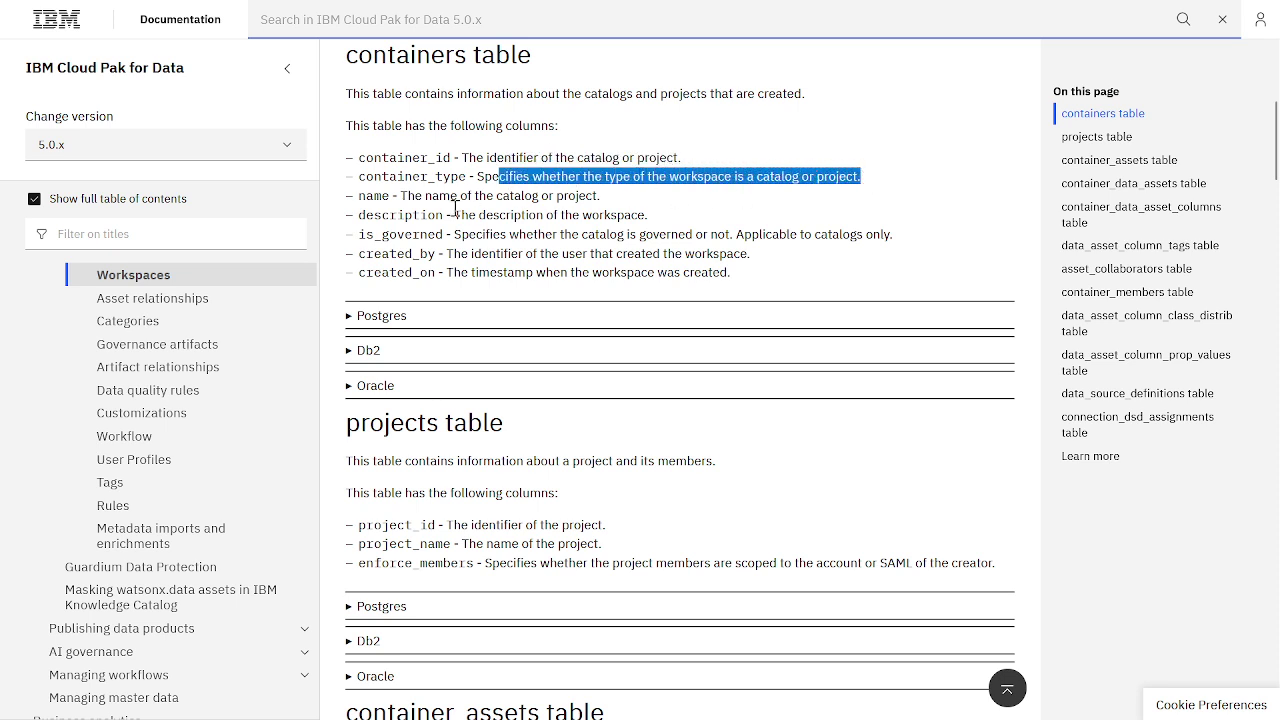
{"action": "left_click_drag", "start_coordinate": [439, 200], "coordinate": [913, 240]}
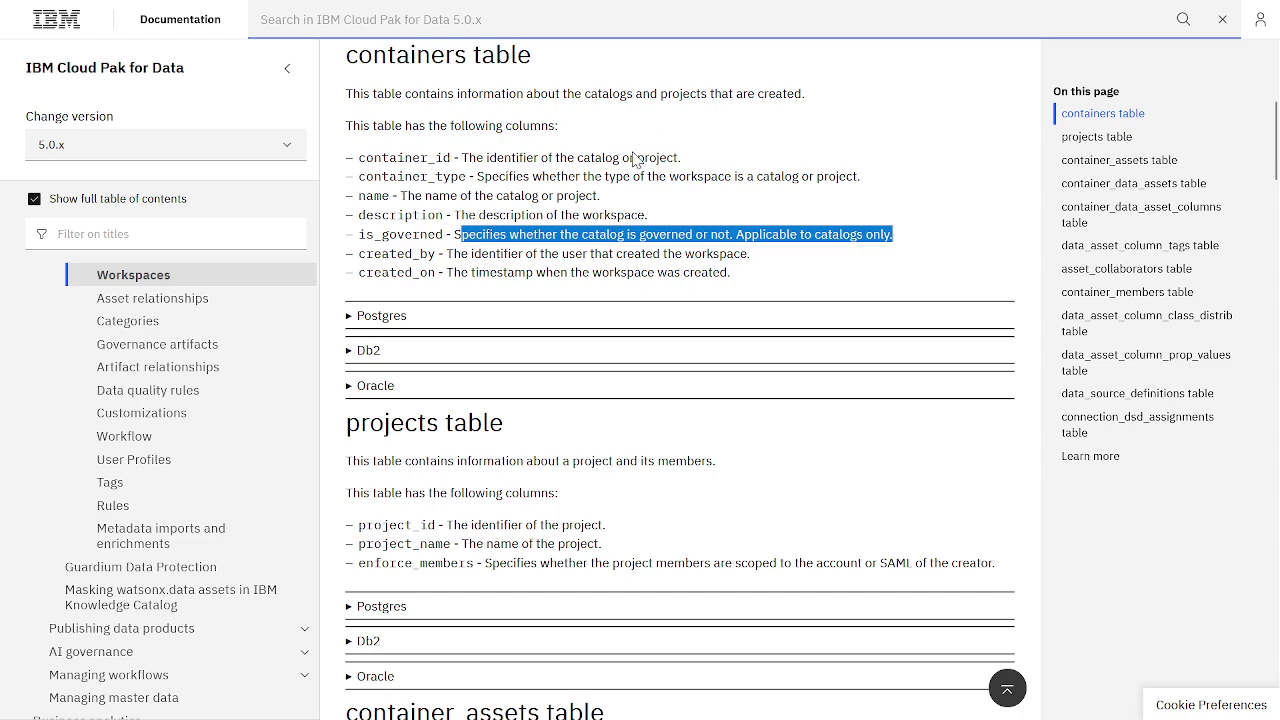
{"action": "scroll", "coordinate": [474, 148], "scroll_direction": "up", "scroll_amount": 3}
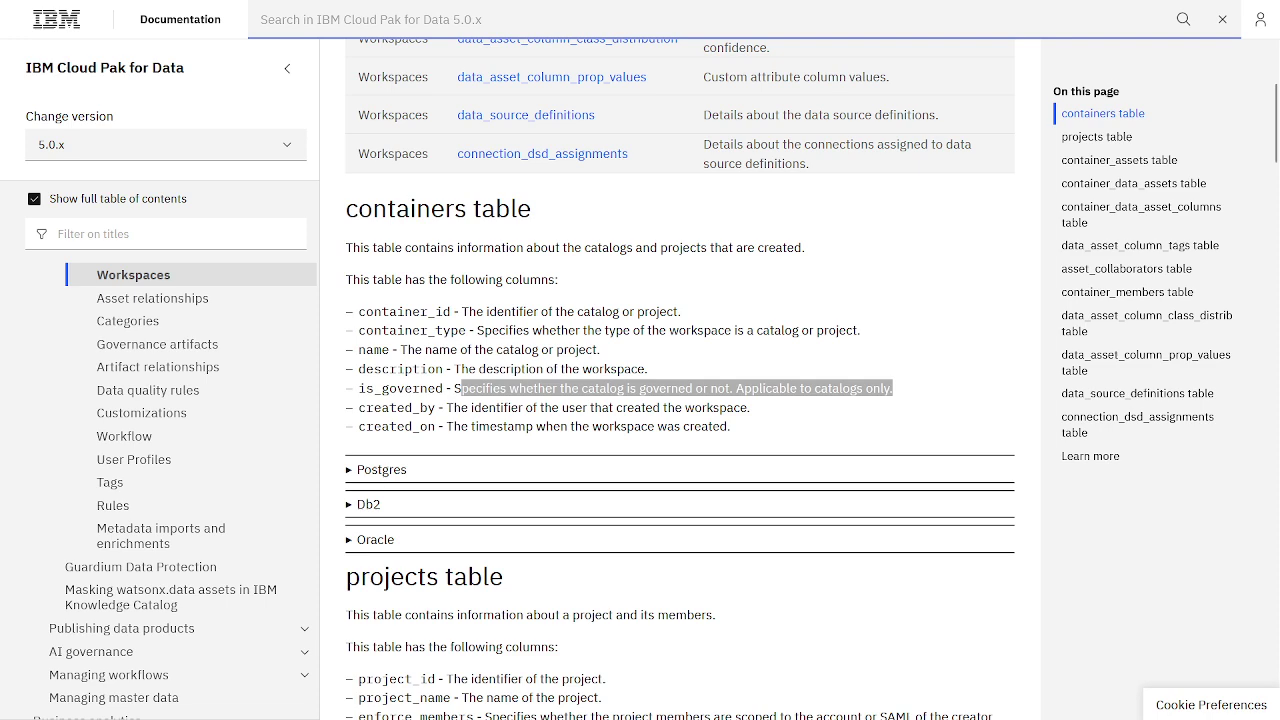
{"action": "scroll", "coordinate": [458, 228], "scroll_direction": "up", "scroll_amount": 9}
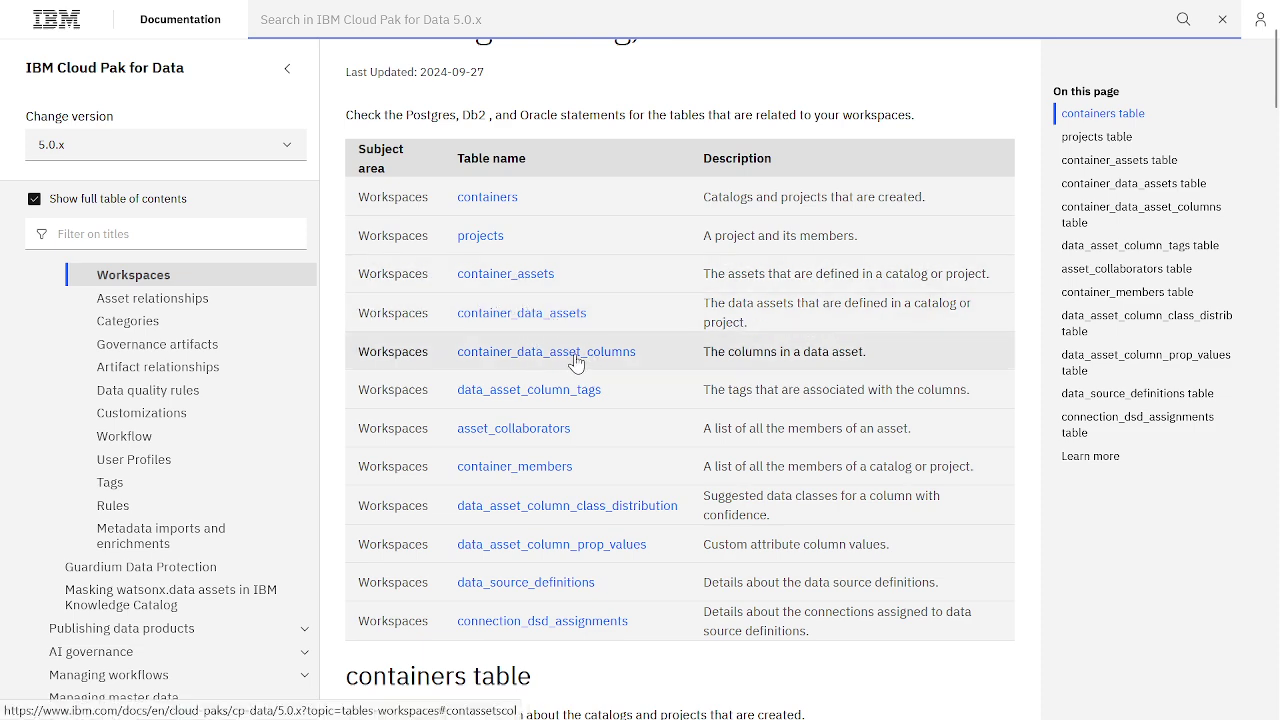
{"action": "scroll", "coordinate": [570, 455], "scroll_direction": "up", "scroll_amount": 2}
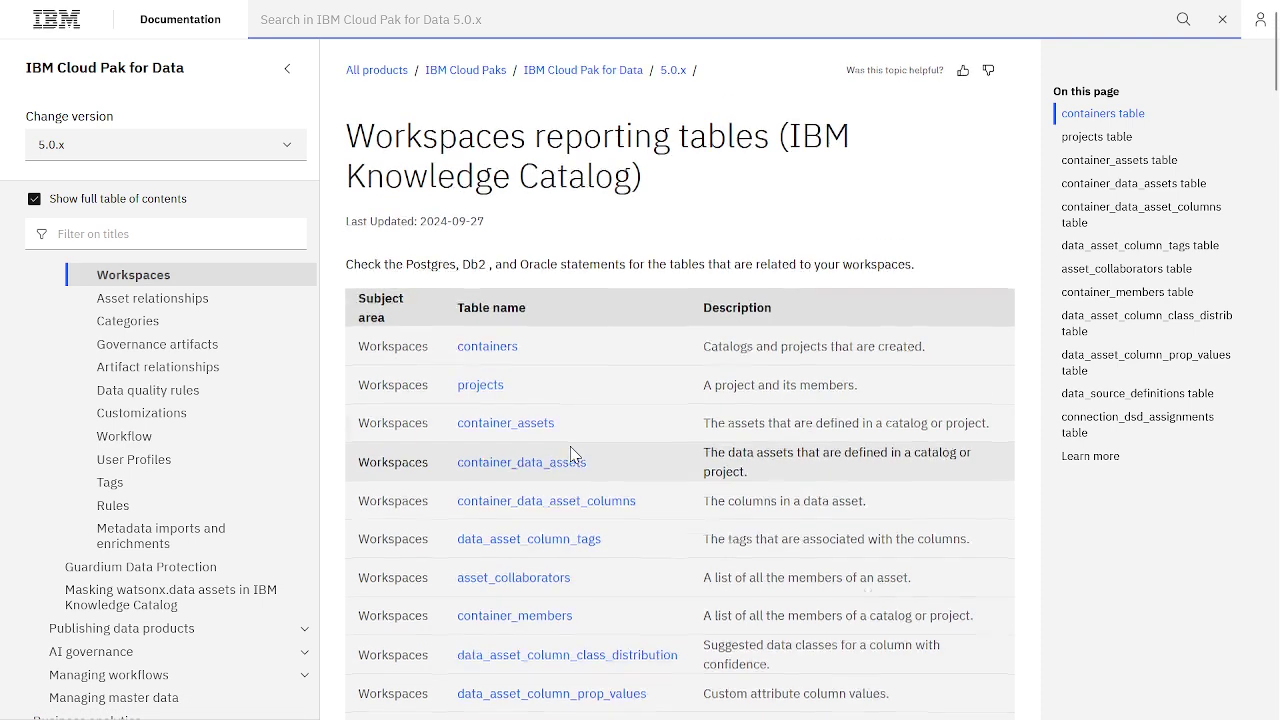
{"action": "scroll", "coordinate": [570, 455], "scroll_direction": "down", "scroll_amount": 3}
{"action": "scroll", "coordinate": [571, 455], "scroll_direction": "up", "scroll_amount": 2}
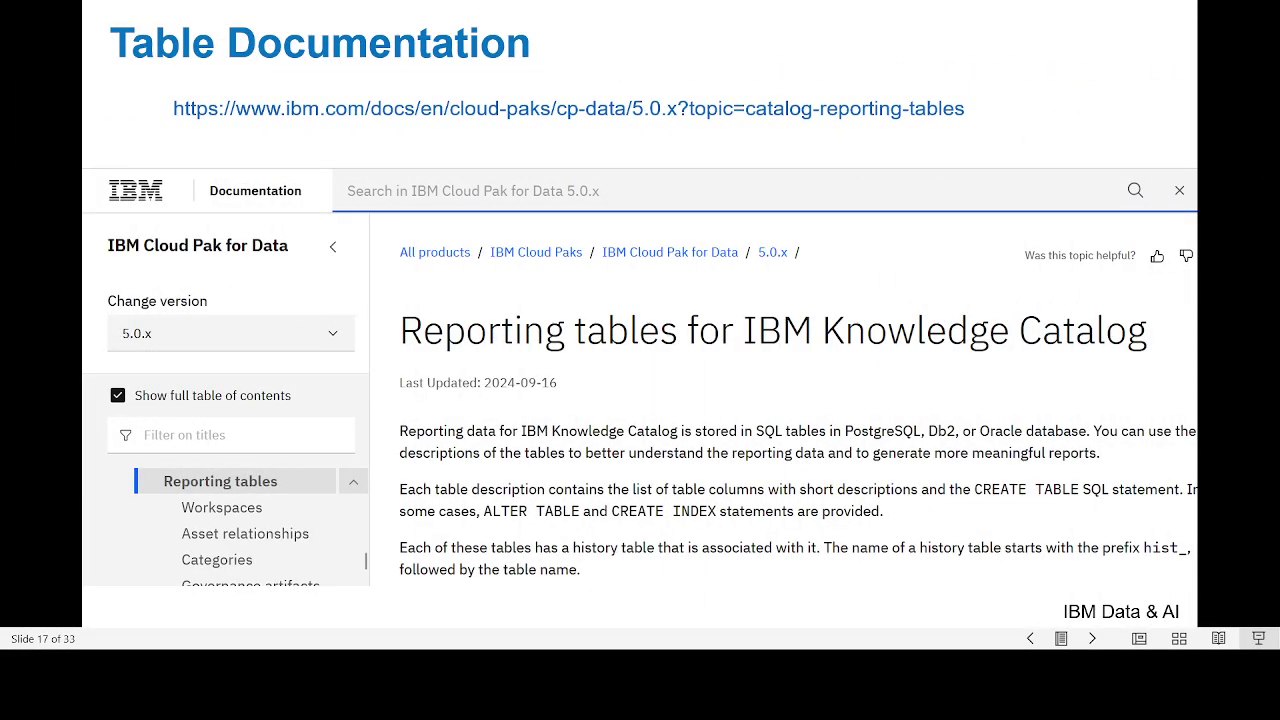
{"action": "left_click", "coordinate": [603, 320]}
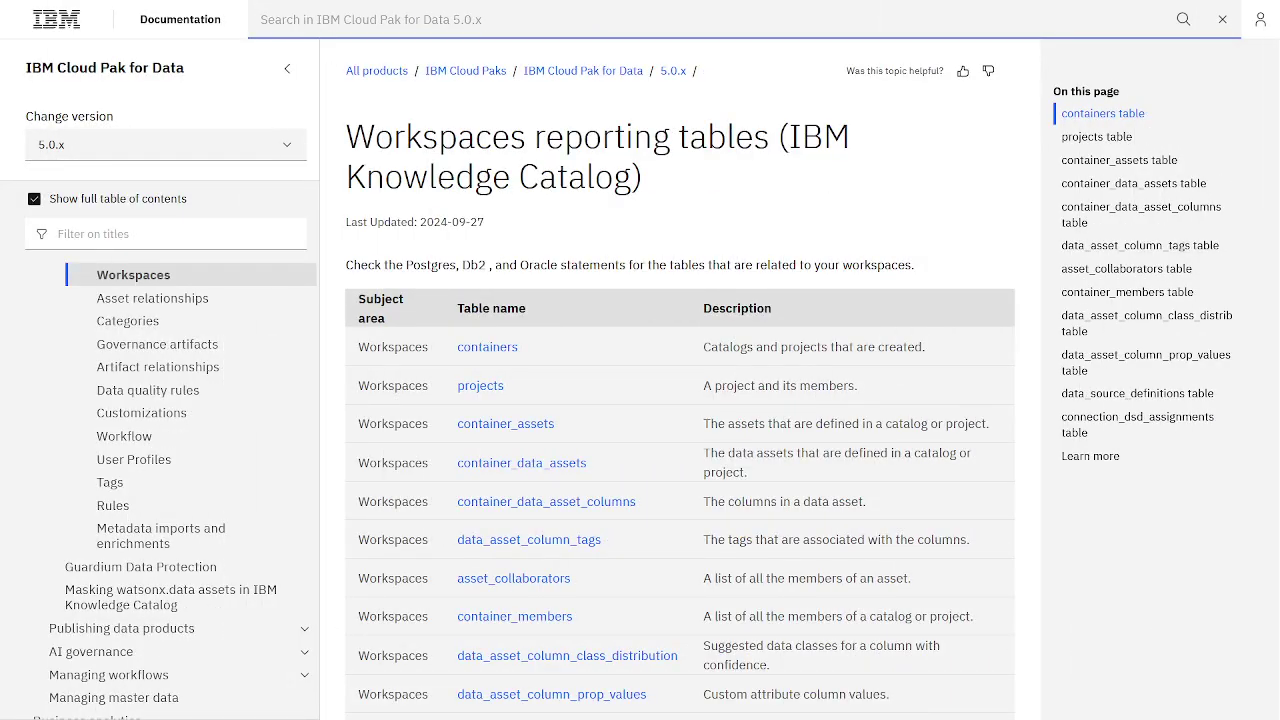
Switch to the sample reporting queries documentation, read the SQL for the number of catalog assets grouped by type and collapse it again.
{"action": "mouse_move", "coordinate": [502, 5]}
{"action": "left_click", "coordinate": [556, 20]}
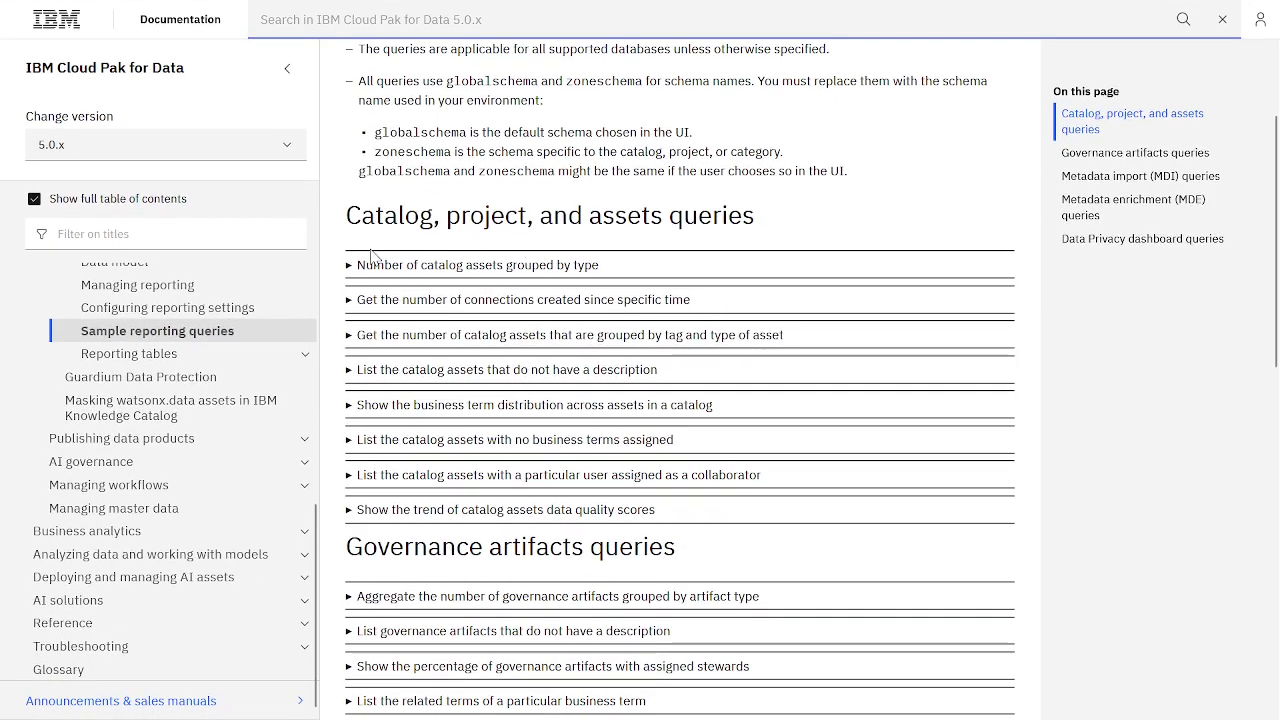
{"action": "left_click", "coordinate": [356, 267]}
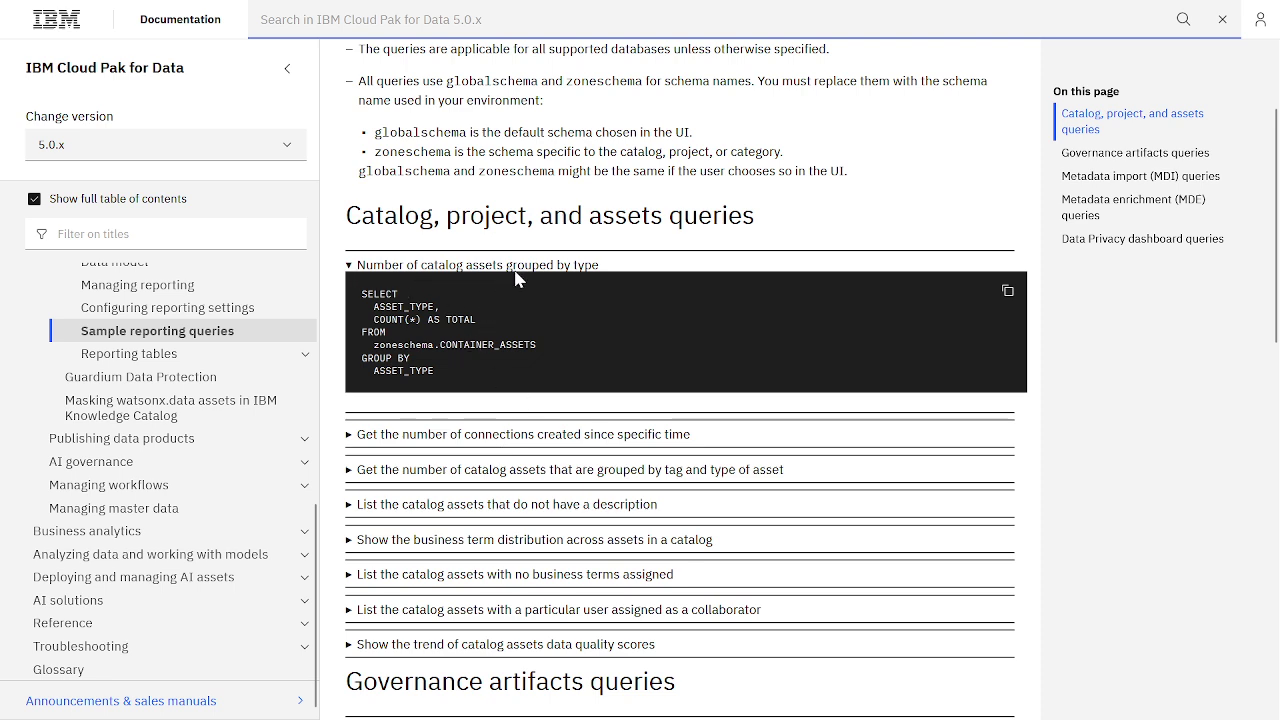
{"action": "left_click_drag", "start_coordinate": [440, 376], "coordinate": [361, 294]}
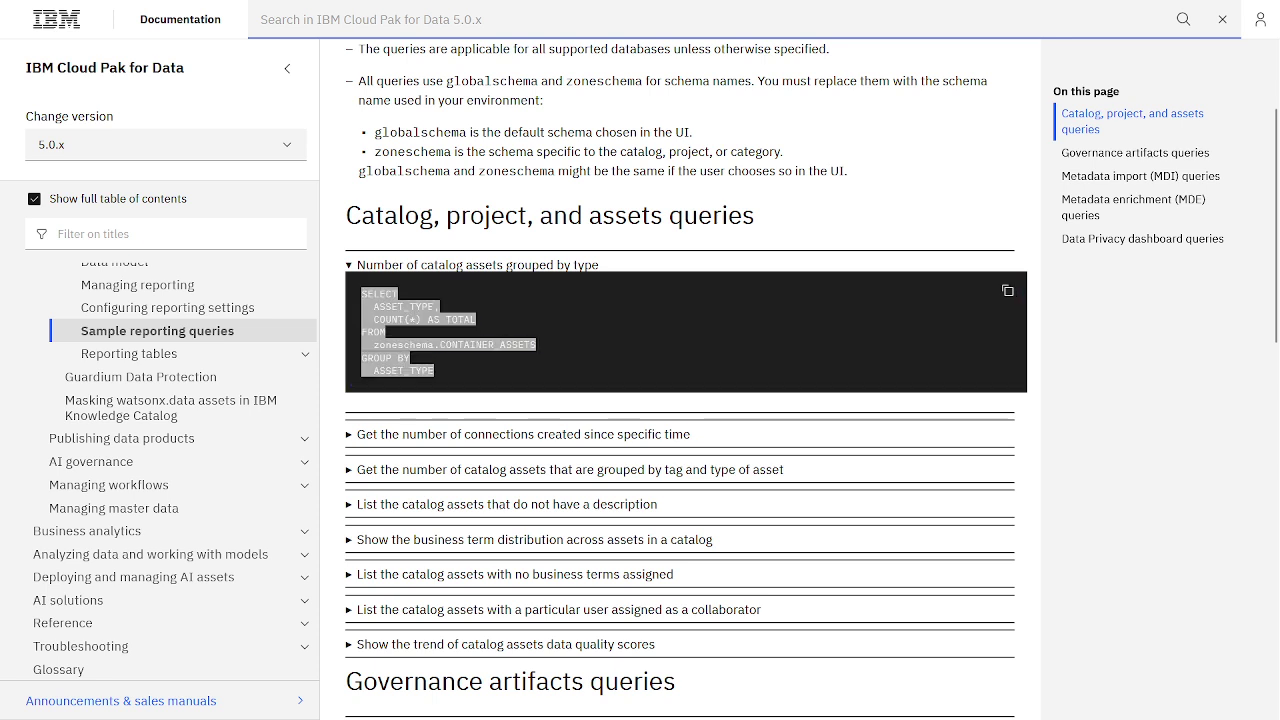
{"action": "left_click", "coordinate": [540, 406]}
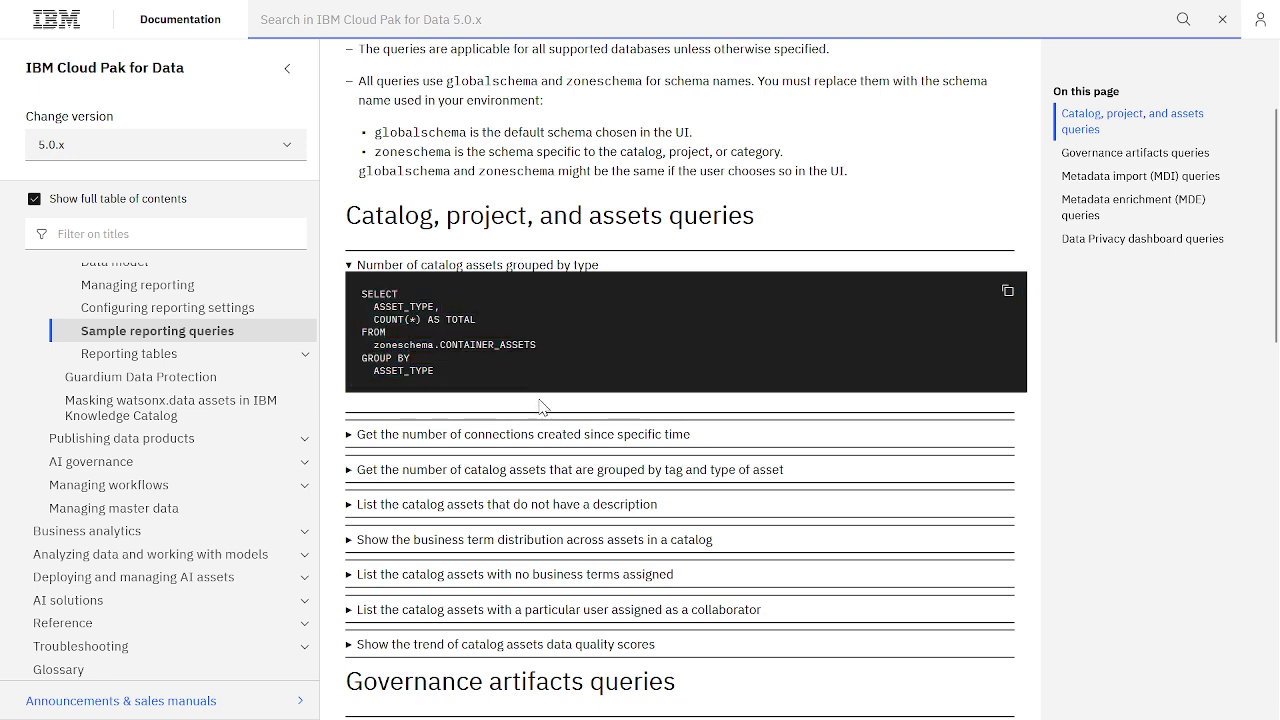
{"action": "left_click", "coordinate": [349, 265]}
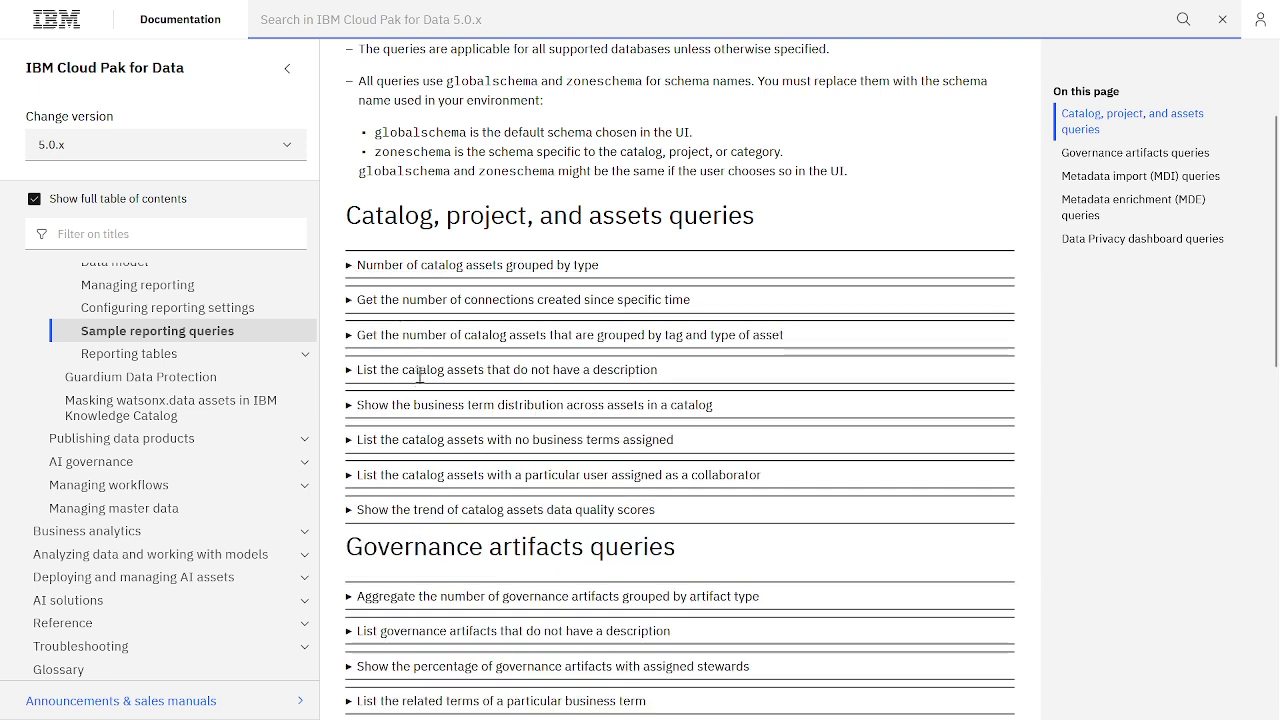
Expand the sample queries for catalog assets with a particular user assigned as a collaborator and for the business term distribution across assets.
{"action": "left_click", "coordinate": [356, 475]}
{"action": "left_click_drag", "start_coordinate": [352, 458], "coordinate": [352, 443]}
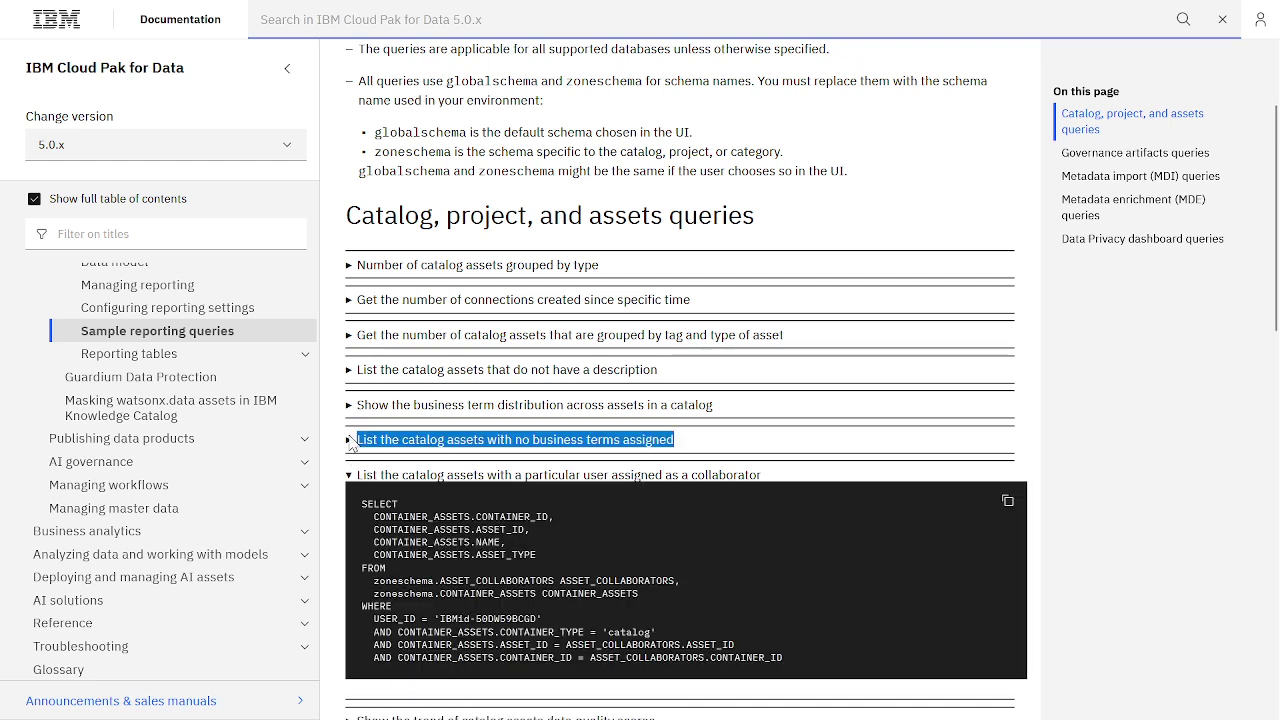
{"action": "left_click", "coordinate": [351, 412]}
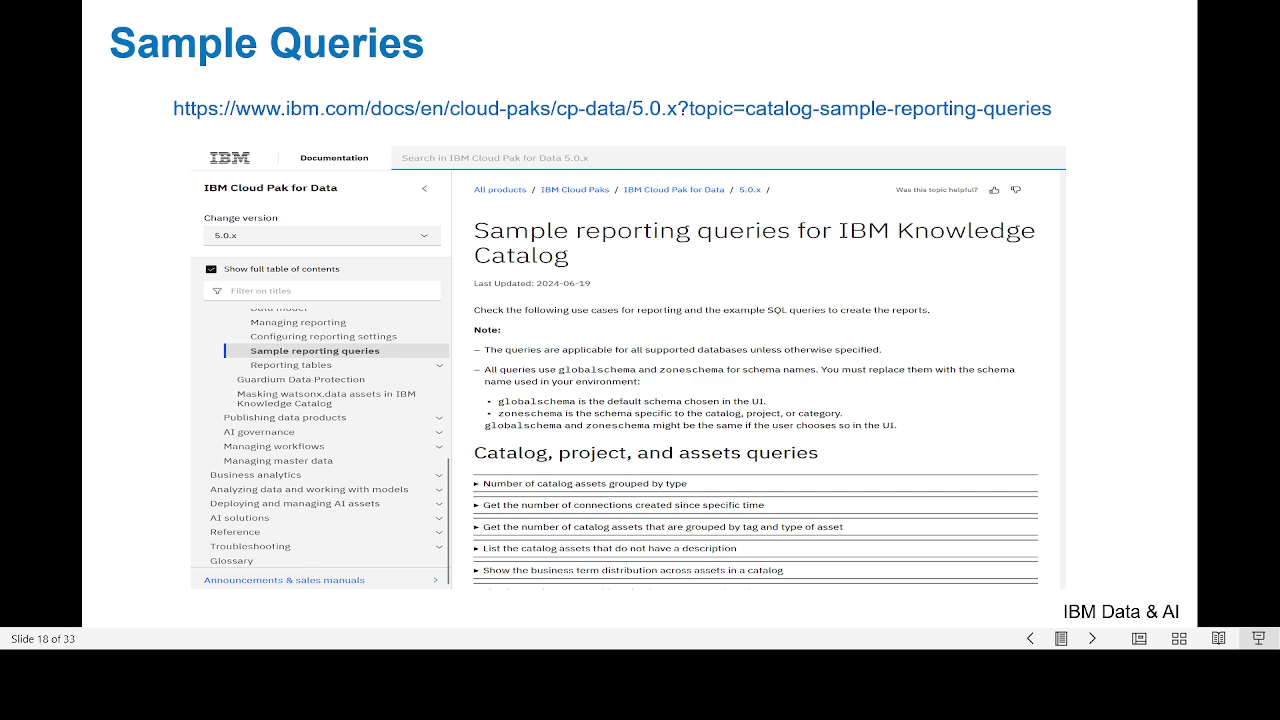
{"action": "key", "text": "Right"}
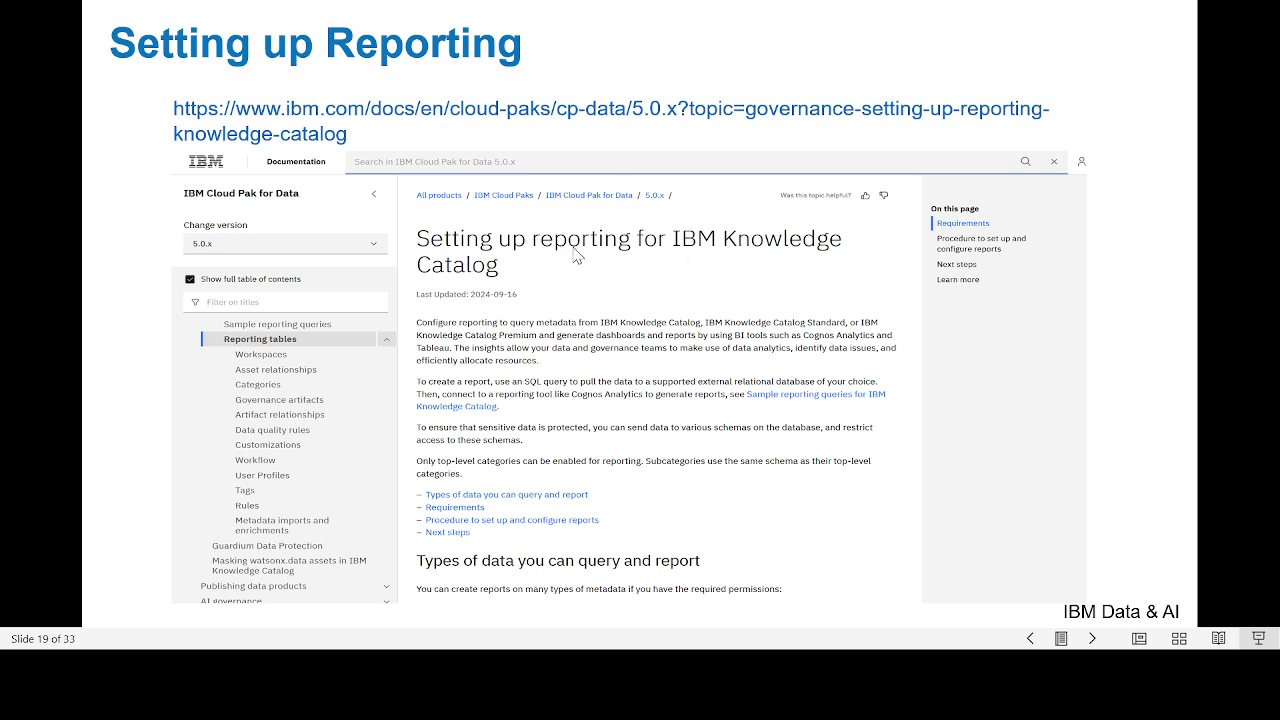
{"action": "left_click", "coordinate": [561, 299]}
{"action": "key", "text": "Left"}
{"action": "key", "text": "Right"}
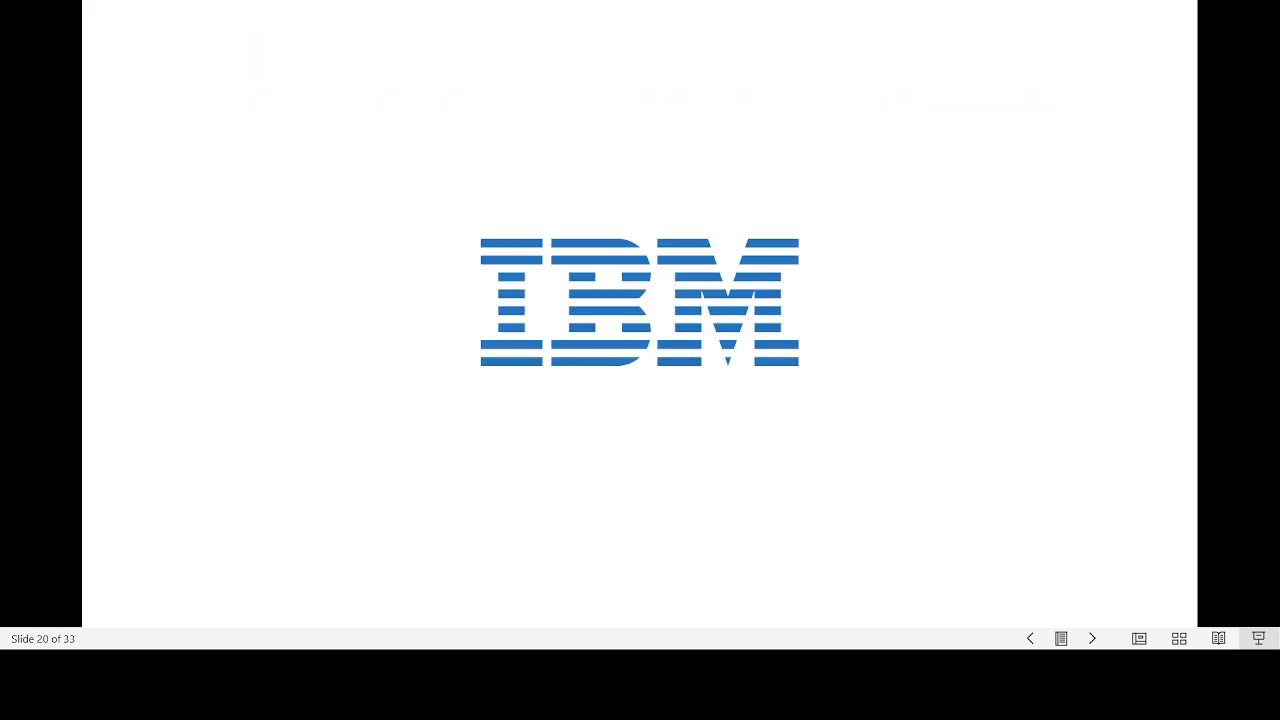